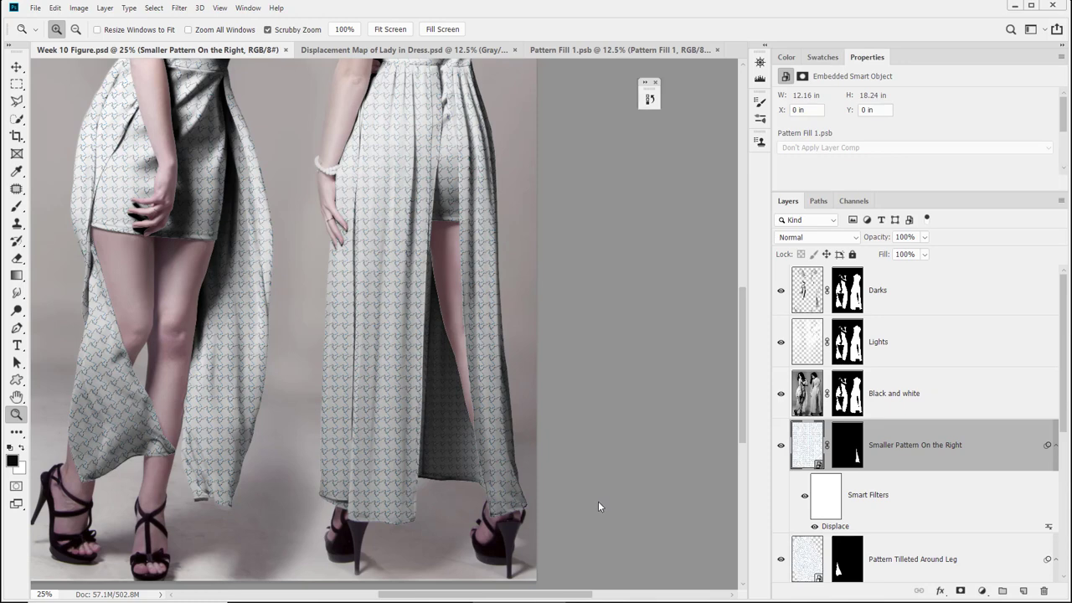
Select the Pattern Fill 1 layer and toggle its visibility off and on to check the dress pattern.
scroll(499, 326, up, 3)
scroll(502, 356, up, 5)
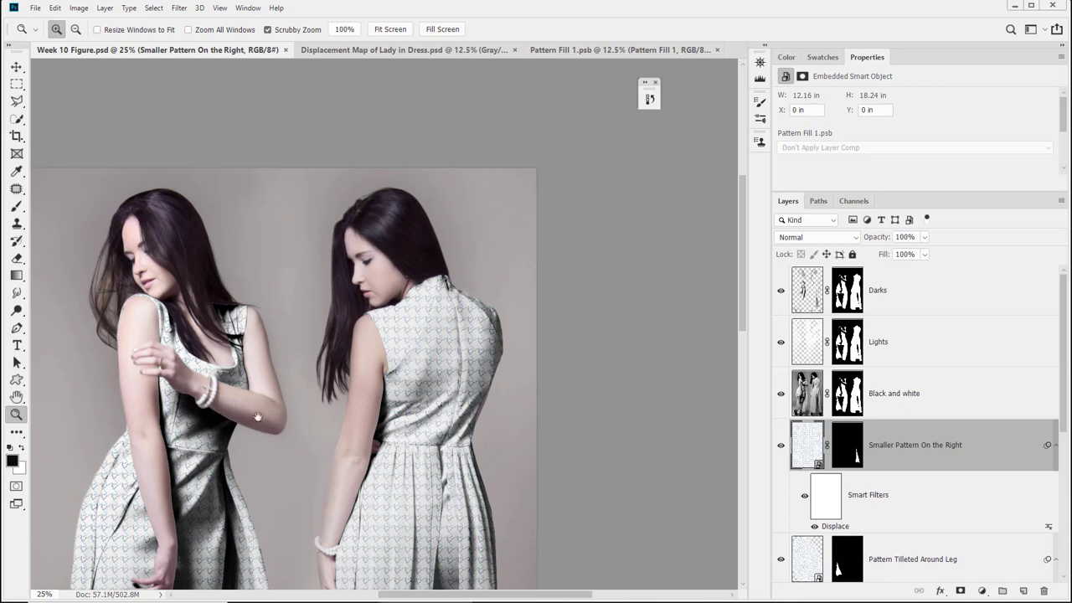
drag(257, 416, 270, 175)
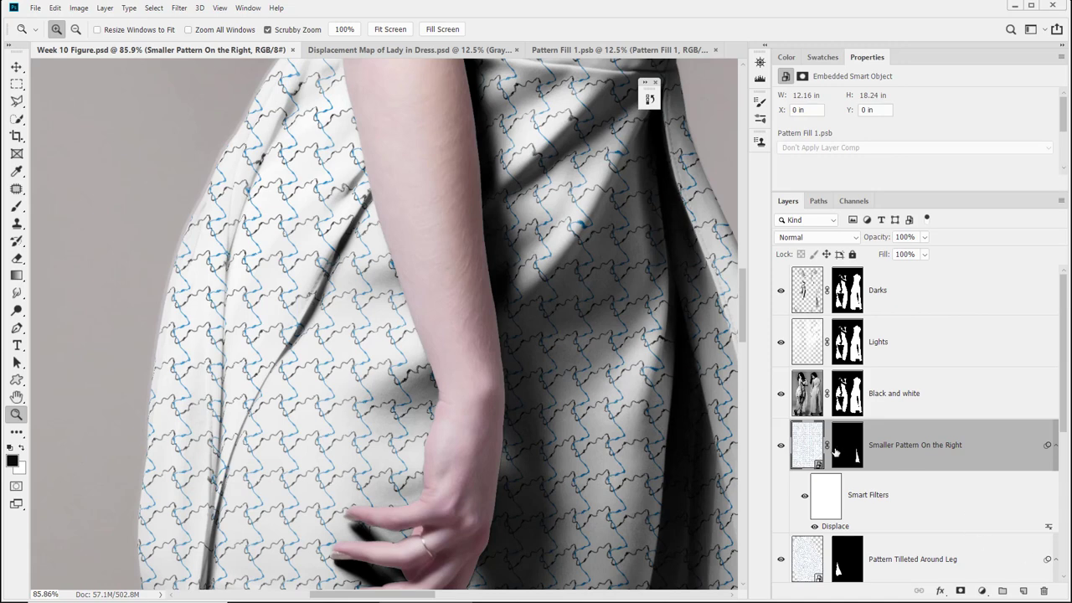
scroll(834, 453, down, 5)
click(811, 475)
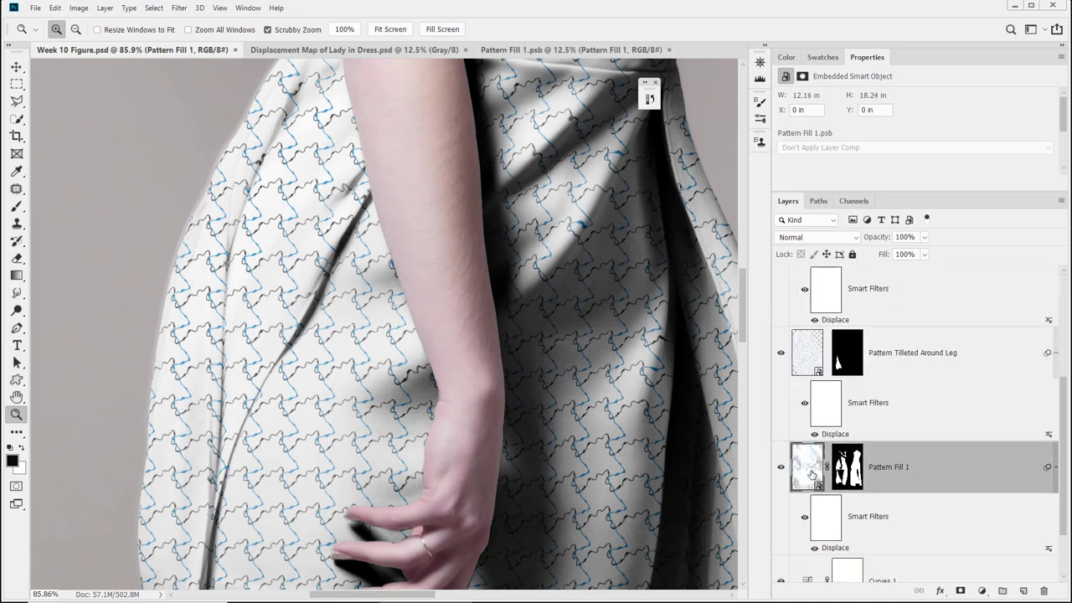
click(781, 467)
click(781, 467)
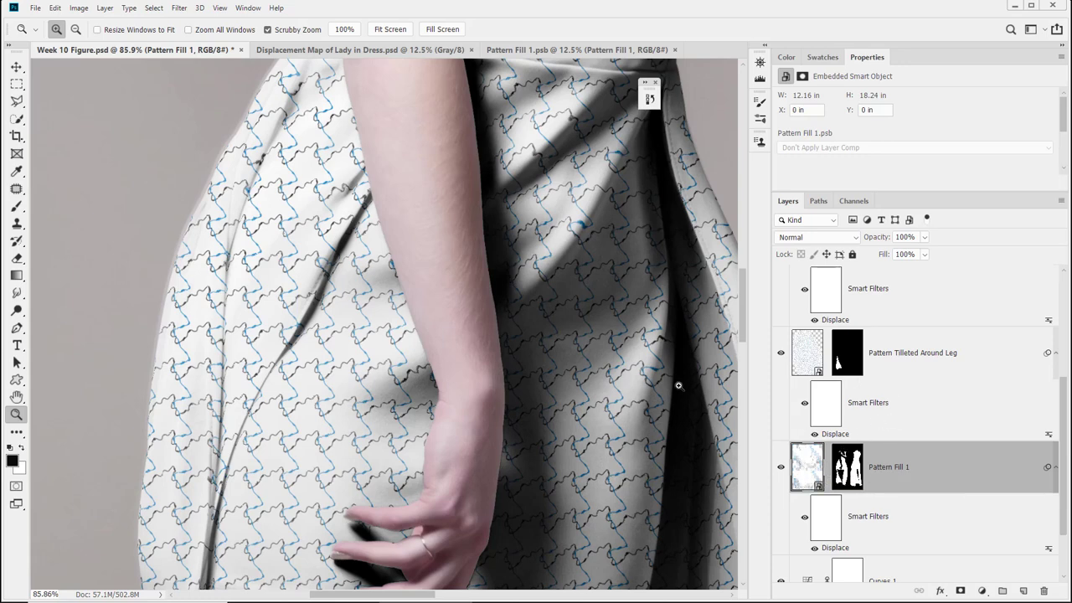
Open the Liquify filter on the Pattern Fill 1 layer and enable Show Backdrop.
click(178, 9)
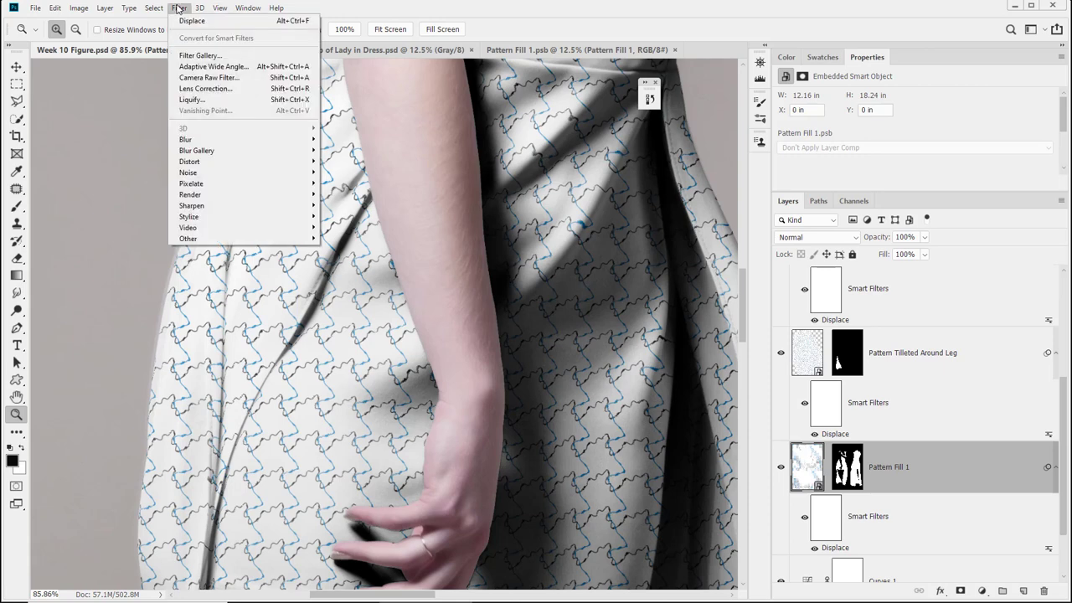
click(214, 100)
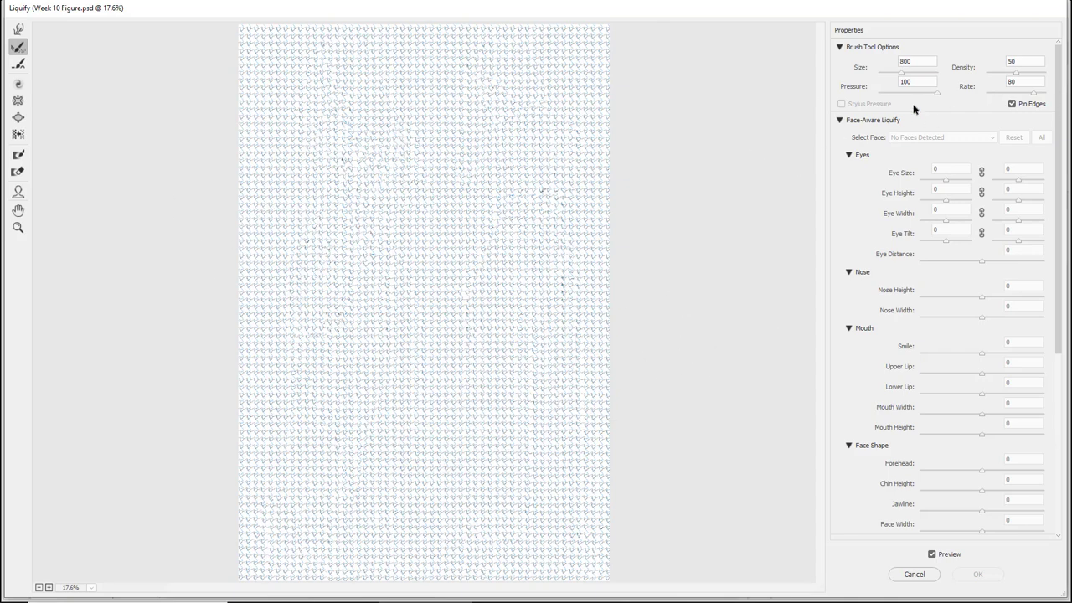
scroll(913, 109, down, 8)
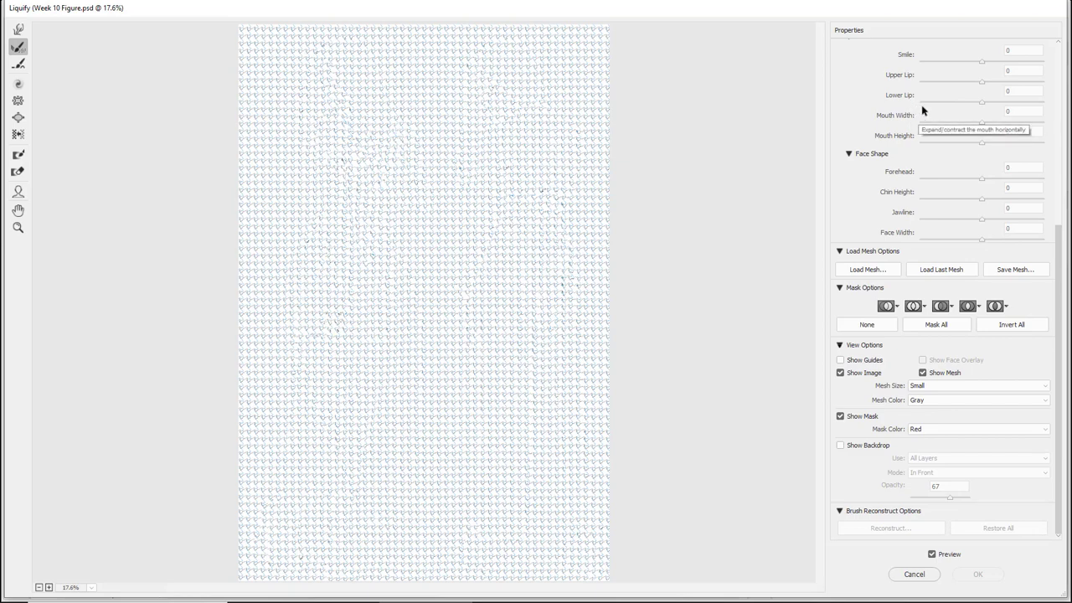
key(Escape)
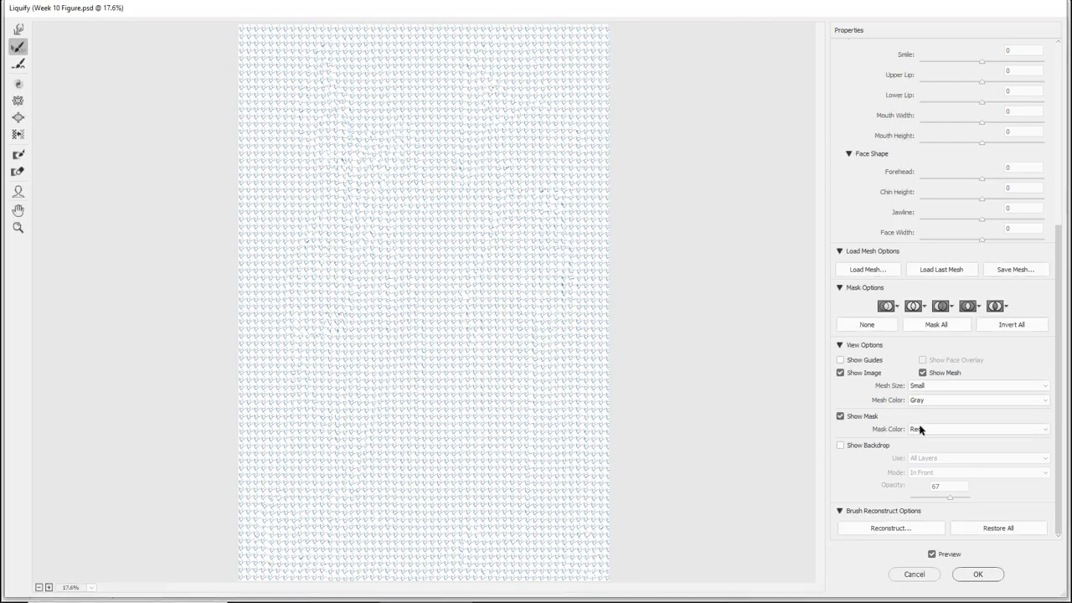
click(844, 445)
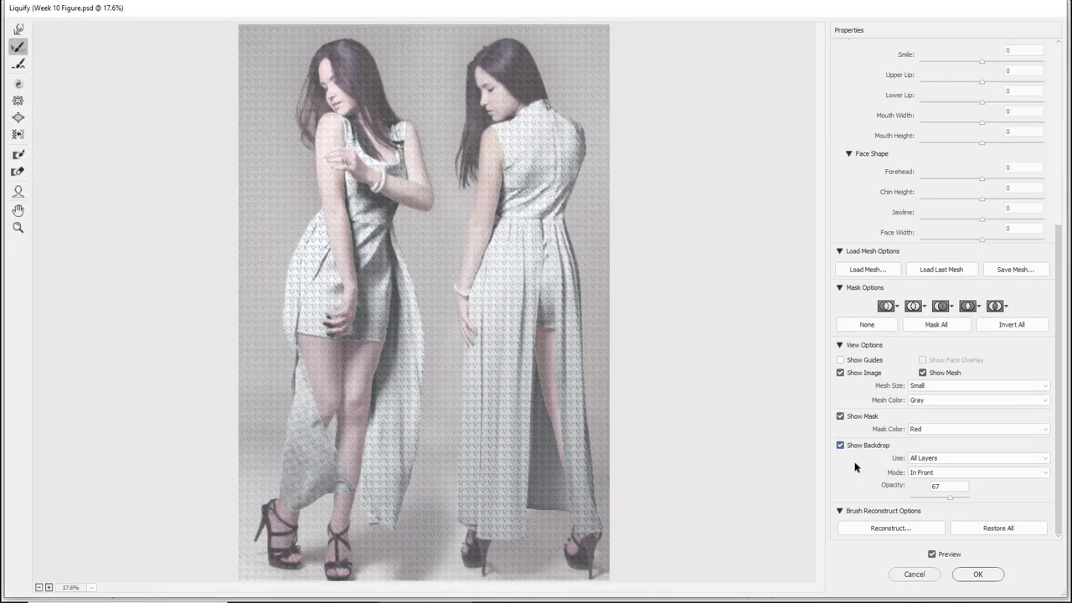
Try Original Photo as the backdrop source, and return it to All Layers.
click(943, 458)
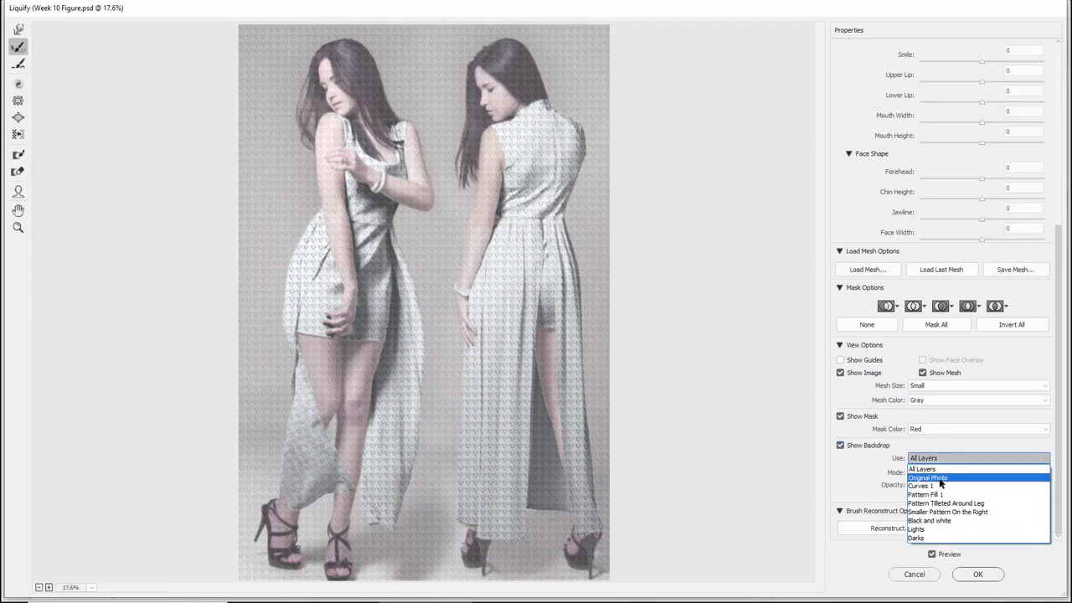
click(939, 478)
click(938, 461)
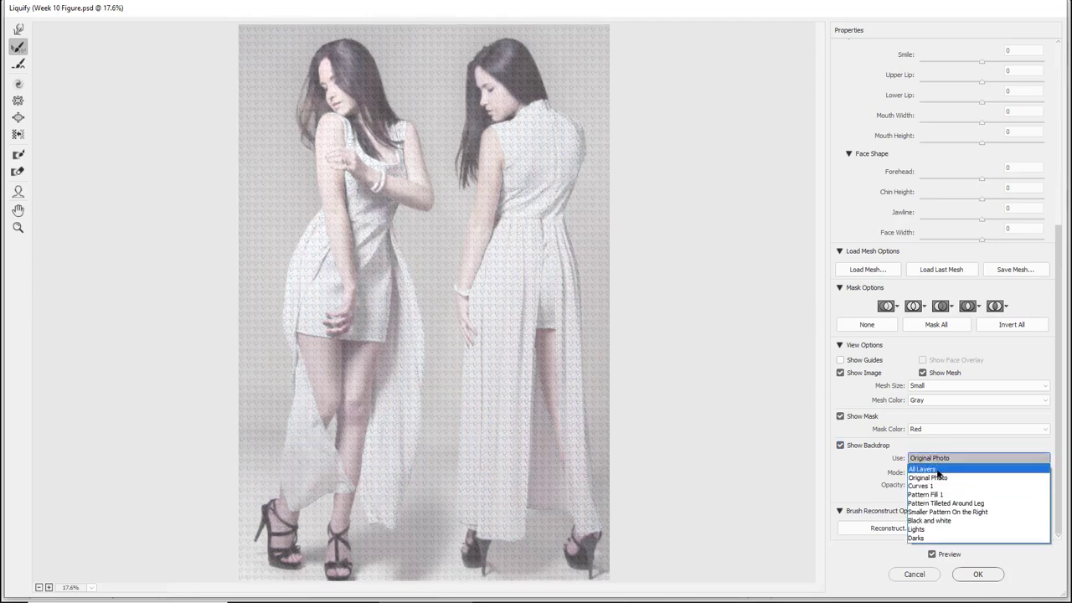
click(937, 470)
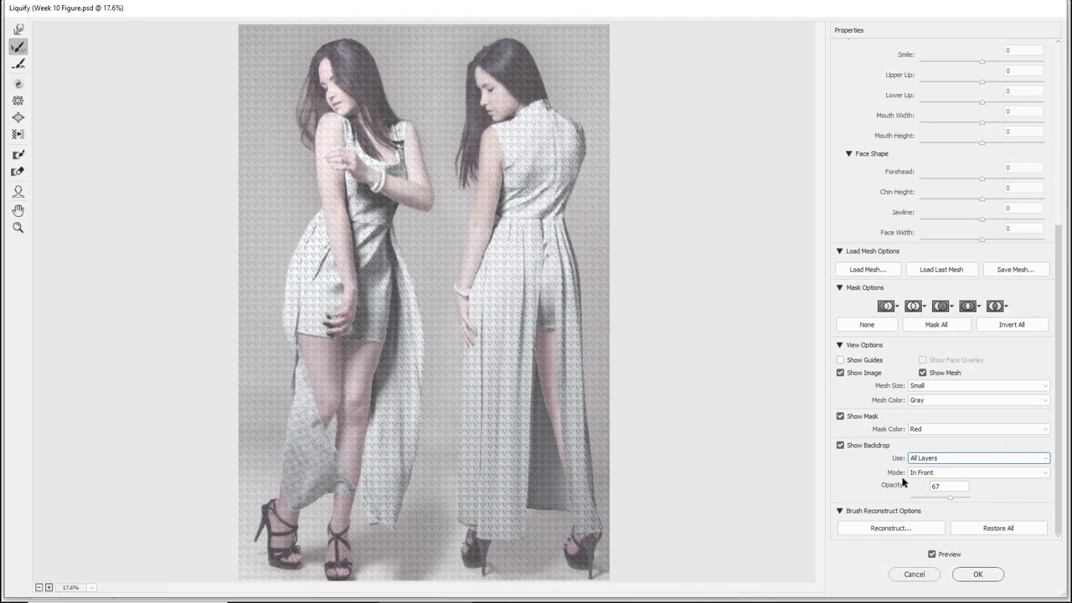
Try the Behind backdrop mode, return it to In Front, and set the backdrop opacity to 66.
click(927, 473)
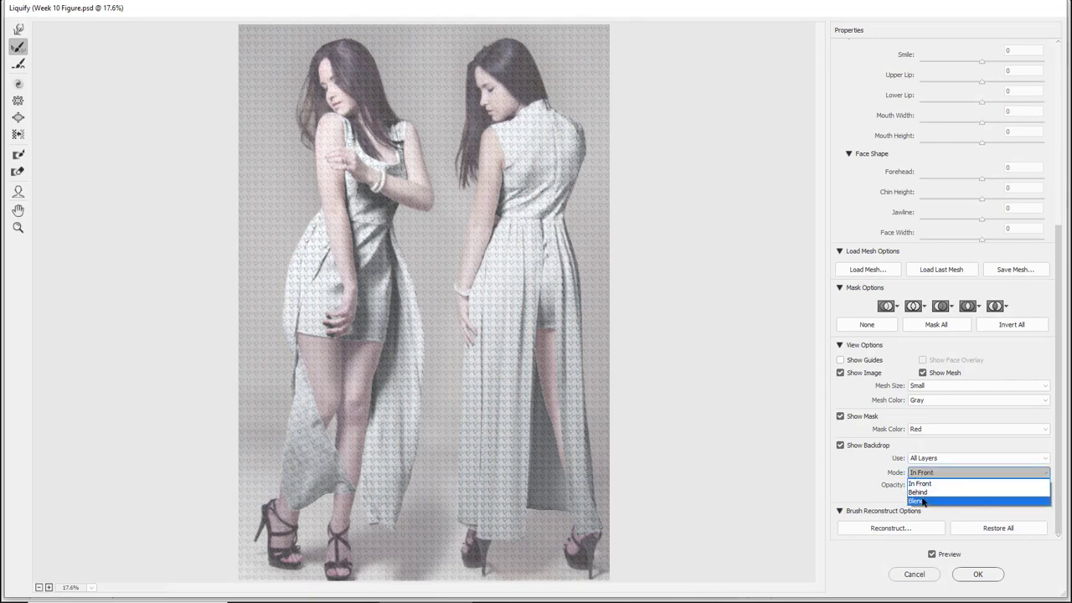
click(924, 494)
click(926, 474)
click(932, 485)
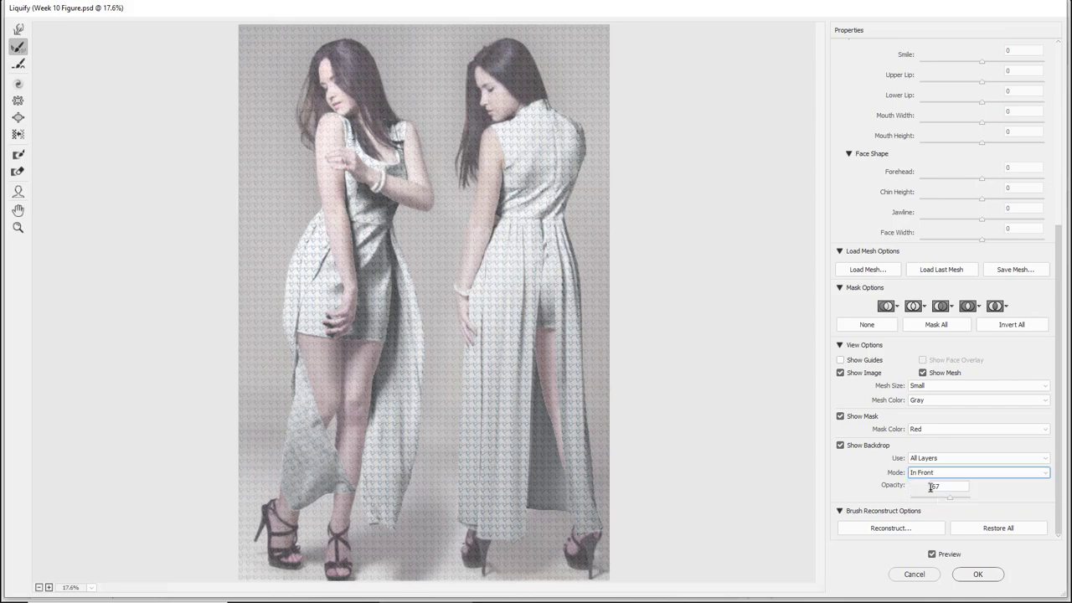
mouse_move(950, 500)
mouse_down()
mouse_move(934, 503)
mouse_move(950, 503)
mouse_up()
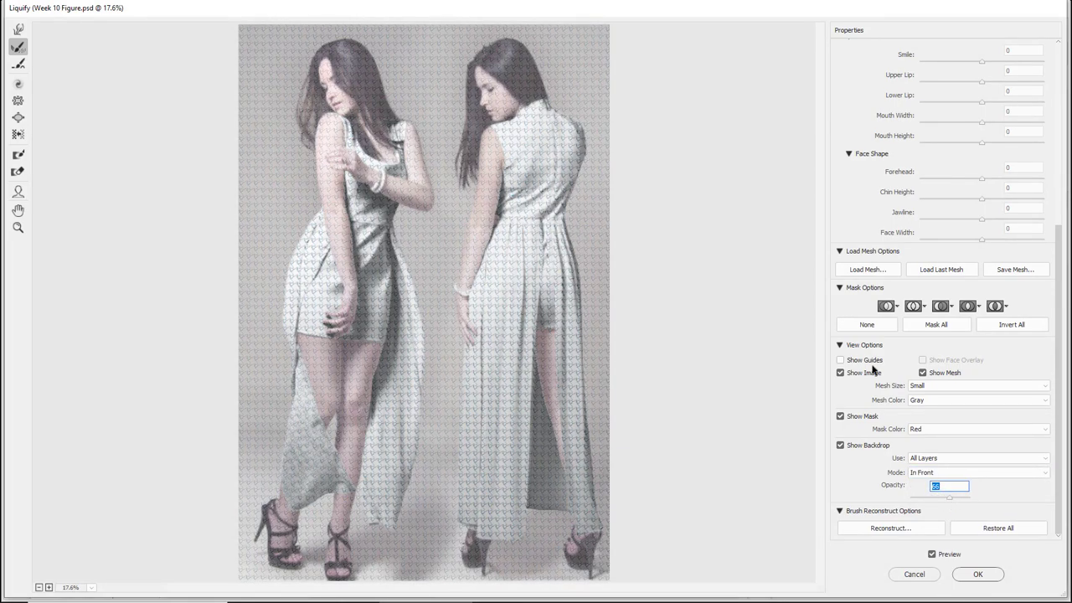
Paint a freeze mask over the outer skirt panel on the left of the front-facing figure's diagonal fold.
click(18, 227)
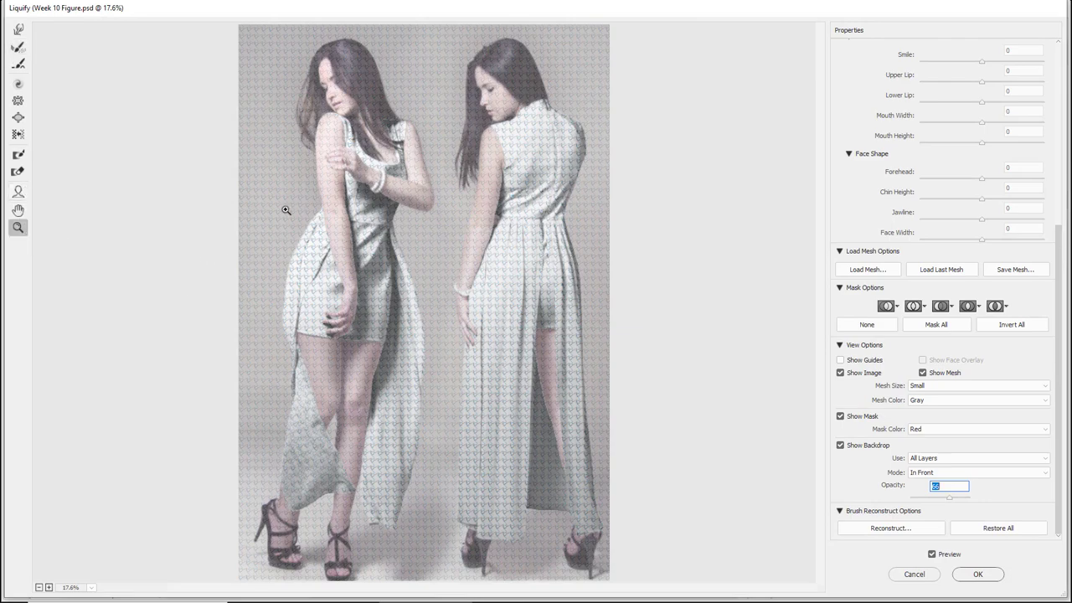
drag(286, 210, 318, 267)
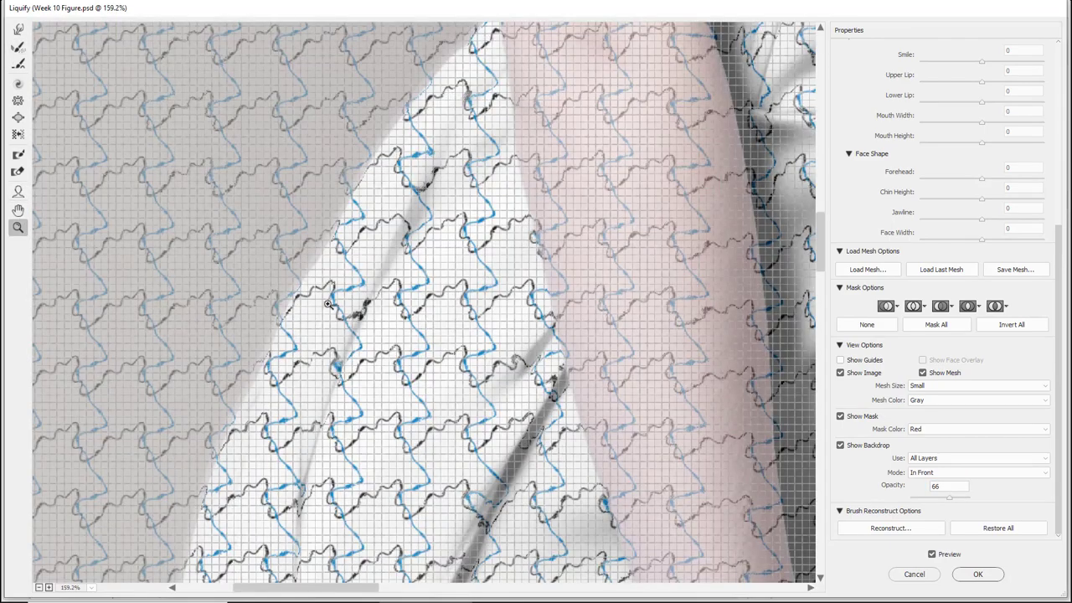
scroll(358, 325, down, 5)
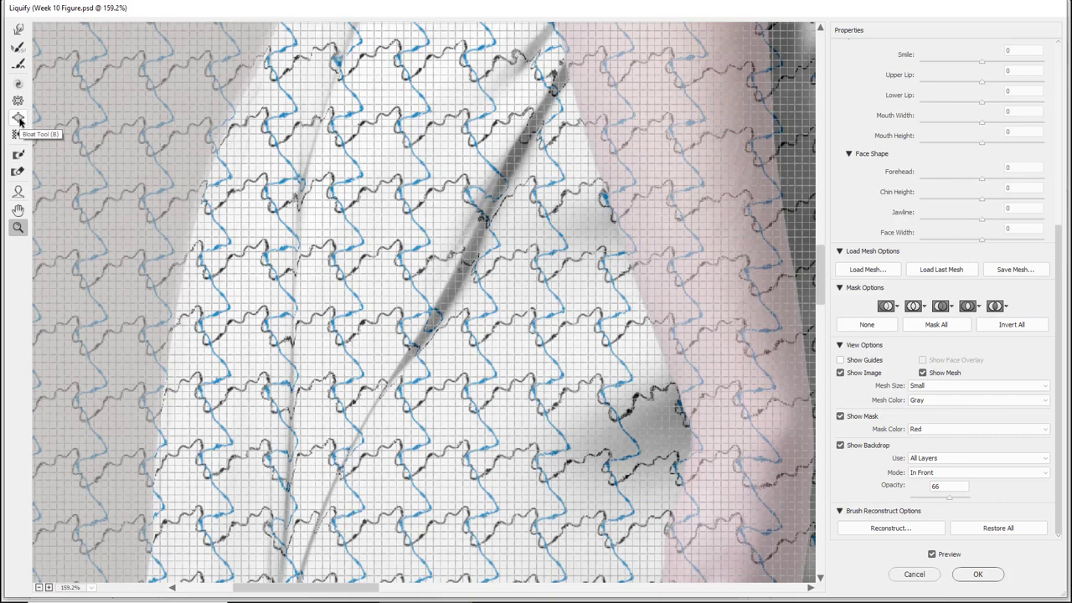
click(18, 155)
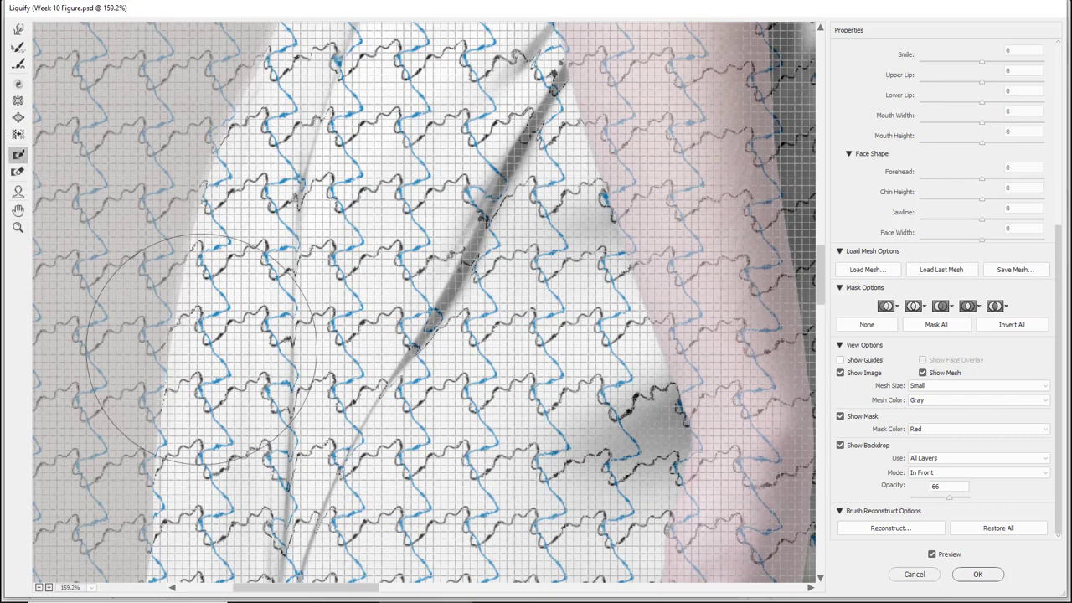
click(231, 421)
mouse_move(231, 421)
mouse_down()
mouse_move(394, 96)
mouse_move(275, 156)
mouse_move(155, 459)
mouse_move(149, 524)
mouse_up()
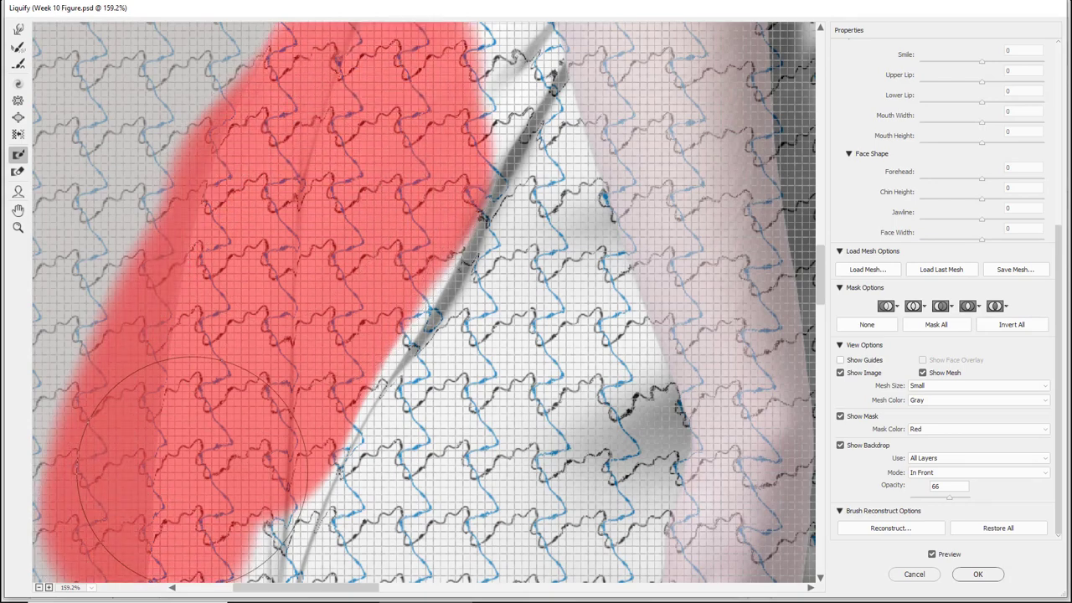
drag(247, 399, 288, 231)
mouse_move(267, 269)
mouse_down()
mouse_move(255, 350)
mouse_move(213, 439)
mouse_move(227, 306)
mouse_up()
mouse_move(212, 353)
mouse_down()
mouse_move(197, 502)
mouse_move(200, 352)
mouse_move(109, 435)
mouse_move(158, 75)
mouse_move(126, 383)
mouse_move(192, 435)
mouse_up()
drag(109, 464, 261, 38)
mouse_move(262, 37)
mouse_down()
mouse_move(271, 324)
mouse_move(263, 494)
mouse_move(154, 463)
mouse_up()
drag(154, 463, 259, 319)
Extend the freeze mask along the edge of the diagonal fold, from the forearm down toward the short skirt's hem.
drag(36, 251, 56, 372)
mouse_move(323, 338)
mouse_down()
mouse_move(288, 91)
mouse_move(100, 145)
mouse_up()
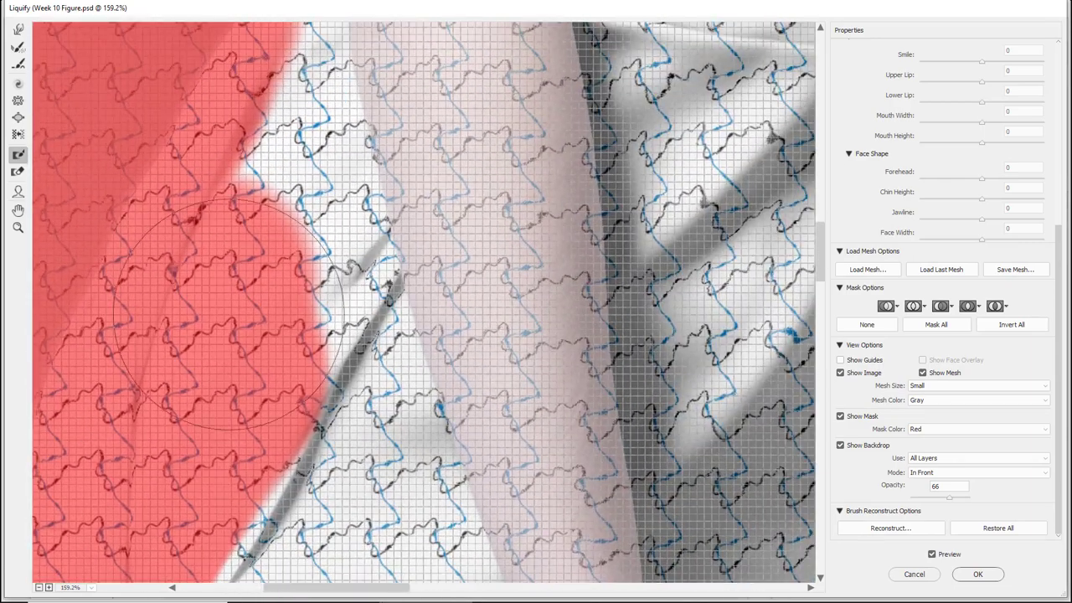
mouse_move(230, 327)
mouse_down()
mouse_move(260, 252)
mouse_move(220, 221)
mouse_up()
drag(215, 295, 252, 80)
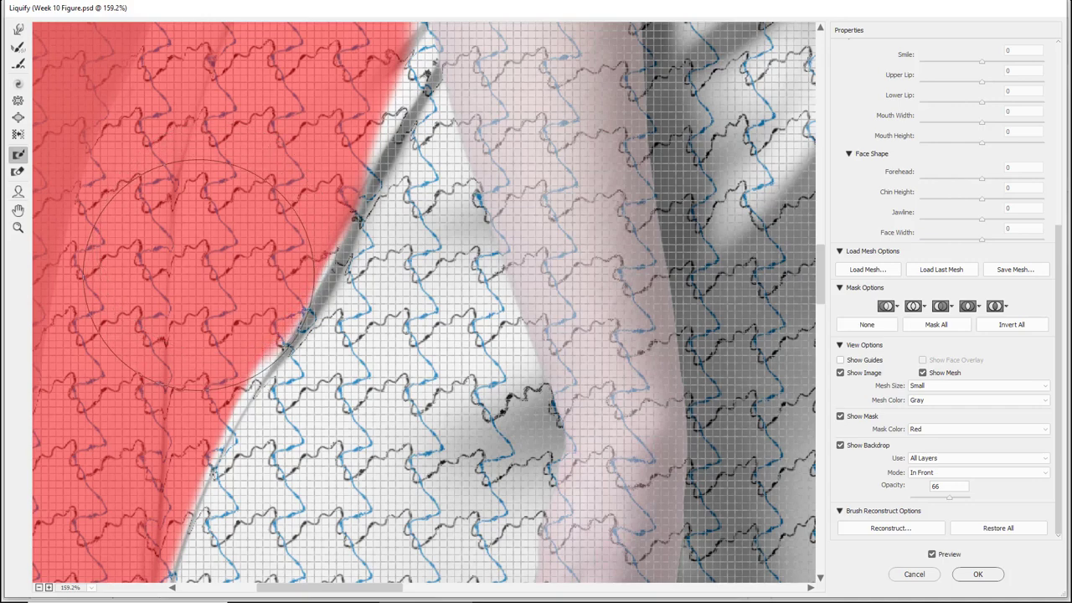
drag(192, 276, 267, 184)
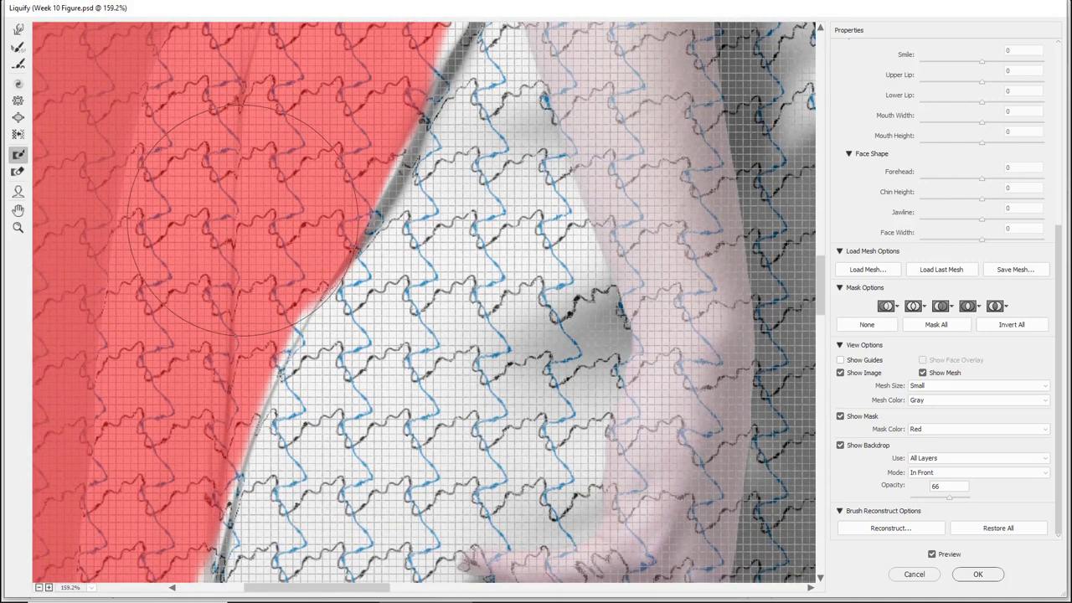
drag(229, 253, 245, 160)
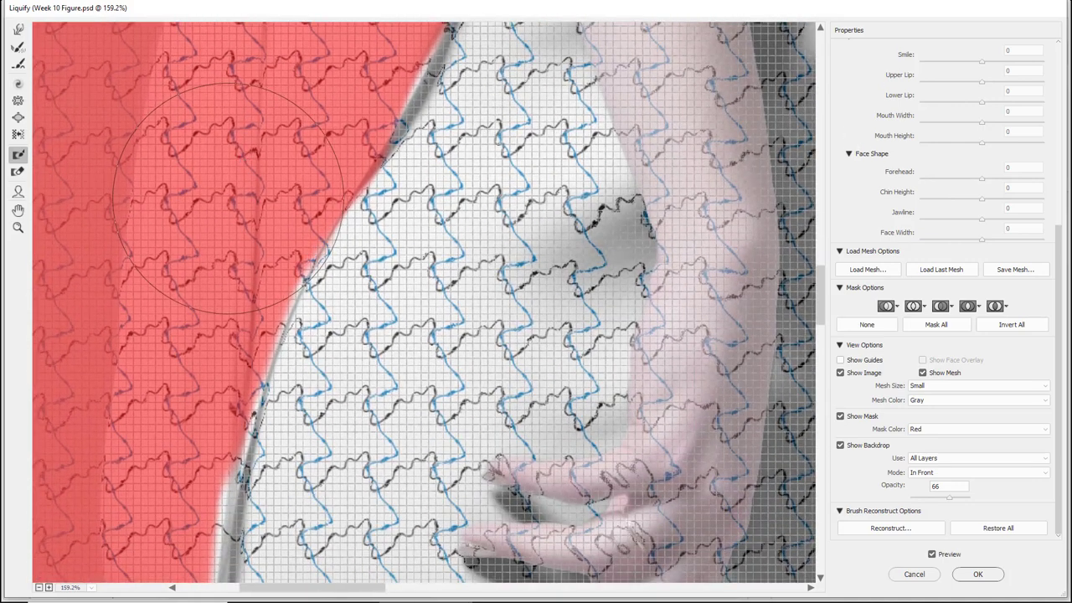
drag(201, 236, 224, 144)
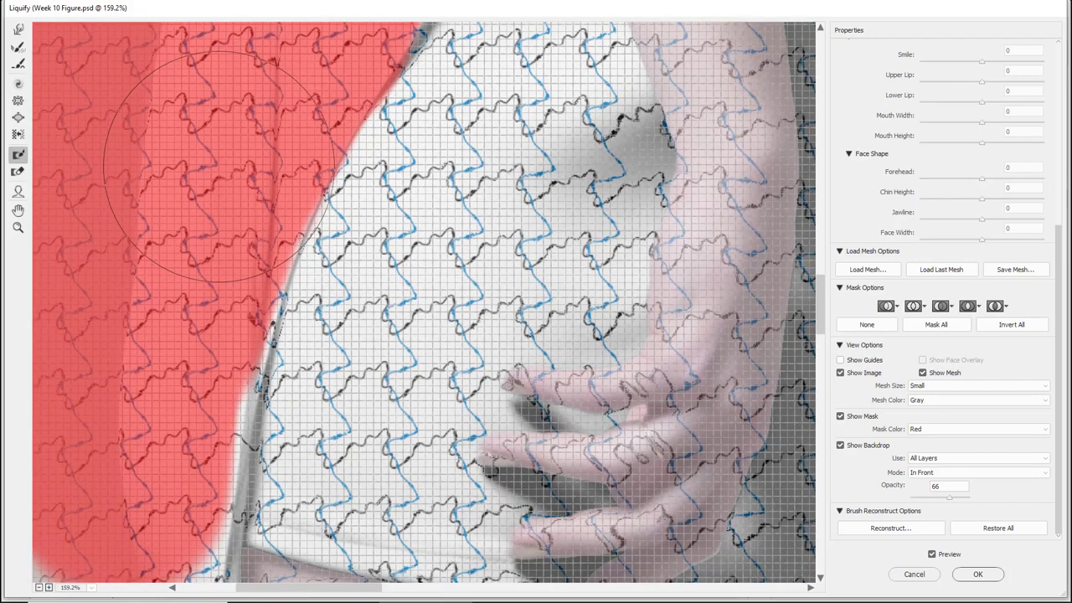
drag(219, 228, 243, 135)
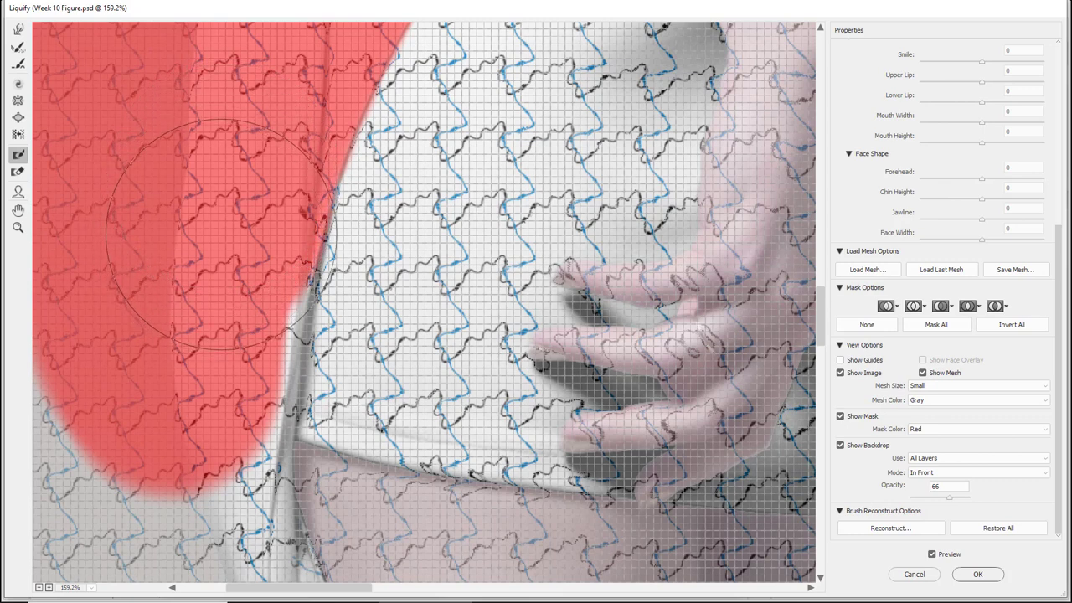
Freeze the hanging fabric beside and below the short skirt's hem, redoing one stroke, and cover the adjoining background.
drag(194, 310, 179, 444)
mouse_move(178, 437)
mouse_down()
mouse_move(191, 280)
mouse_move(223, 391)
mouse_move(199, 358)
mouse_move(189, 313)
mouse_move(199, 303)
mouse_move(287, 342)
mouse_up()
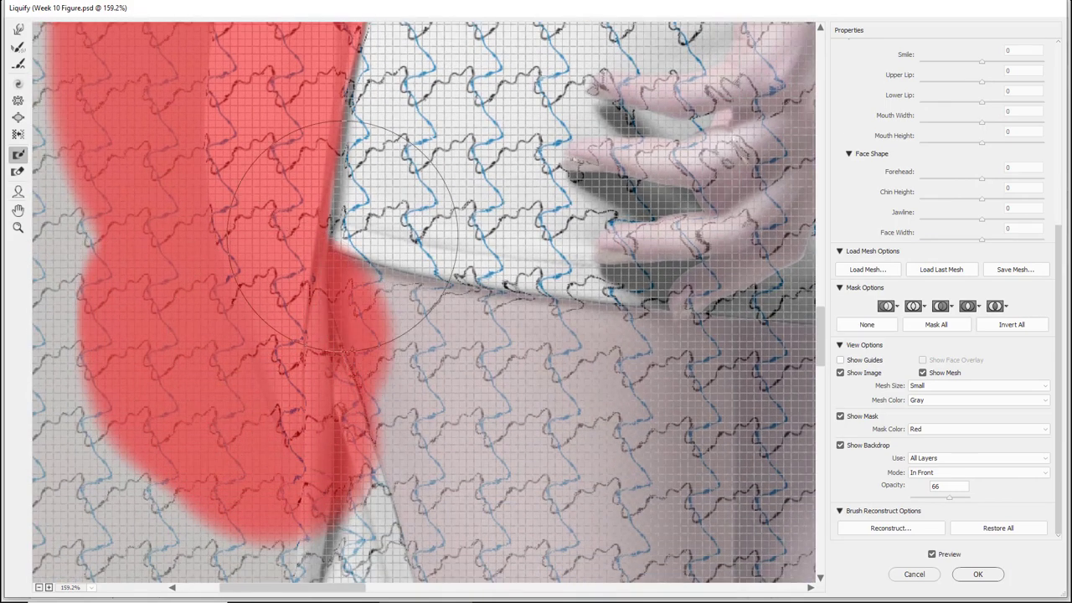
key(ctrl+z)
mouse_move(297, 290)
mouse_down()
mouse_move(278, 304)
mouse_move(297, 311)
mouse_move(281, 339)
mouse_move(318, 376)
mouse_move(248, 521)
mouse_up()
drag(226, 448, 438, 249)
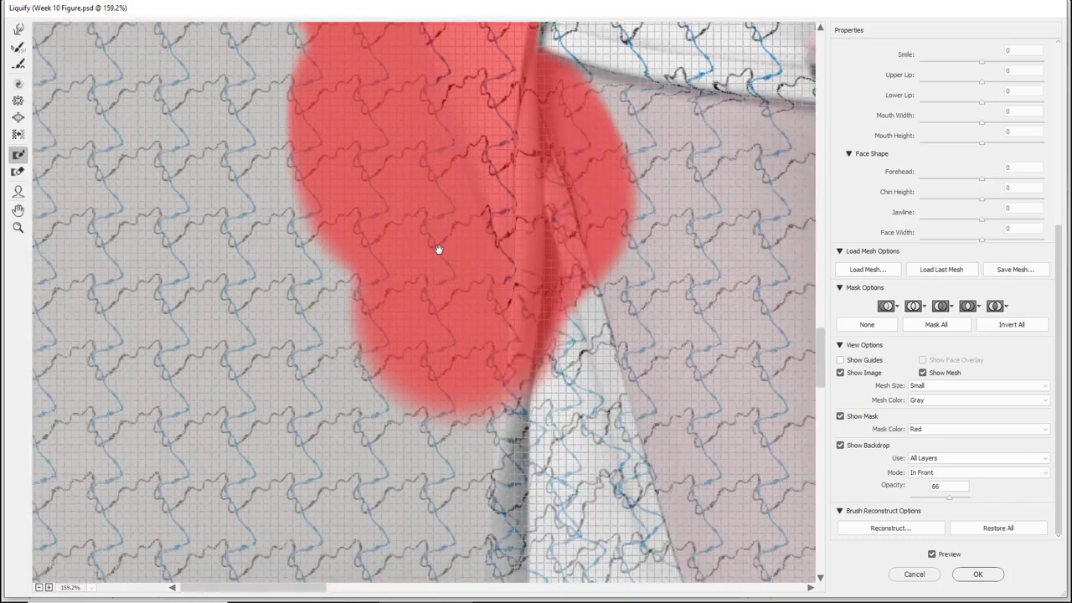
mouse_move(444, 293)
mouse_down()
mouse_move(251, 223)
mouse_move(91, 186)
mouse_up()
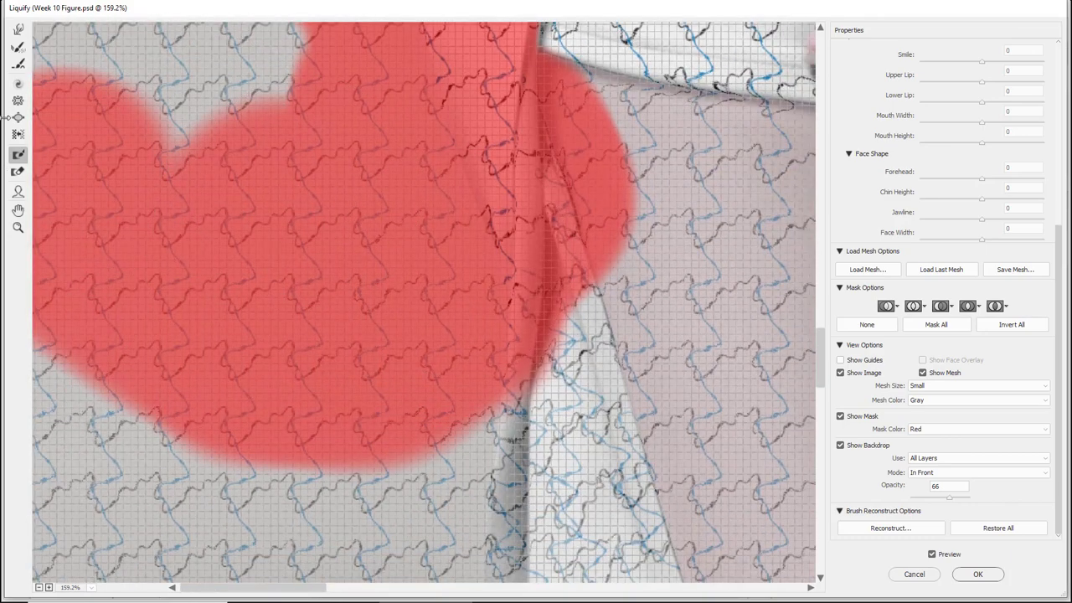
Extend the freeze mask across the thighs just below the hem and up the right side of the short skirt.
click(19, 227)
alt+click(386, 228)
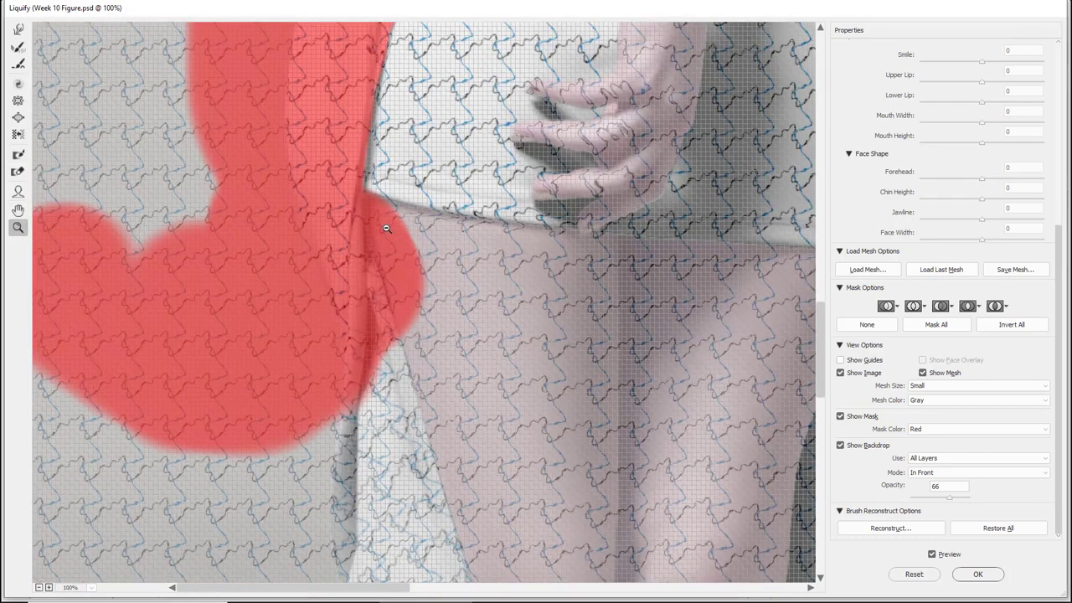
alt+click(386, 227)
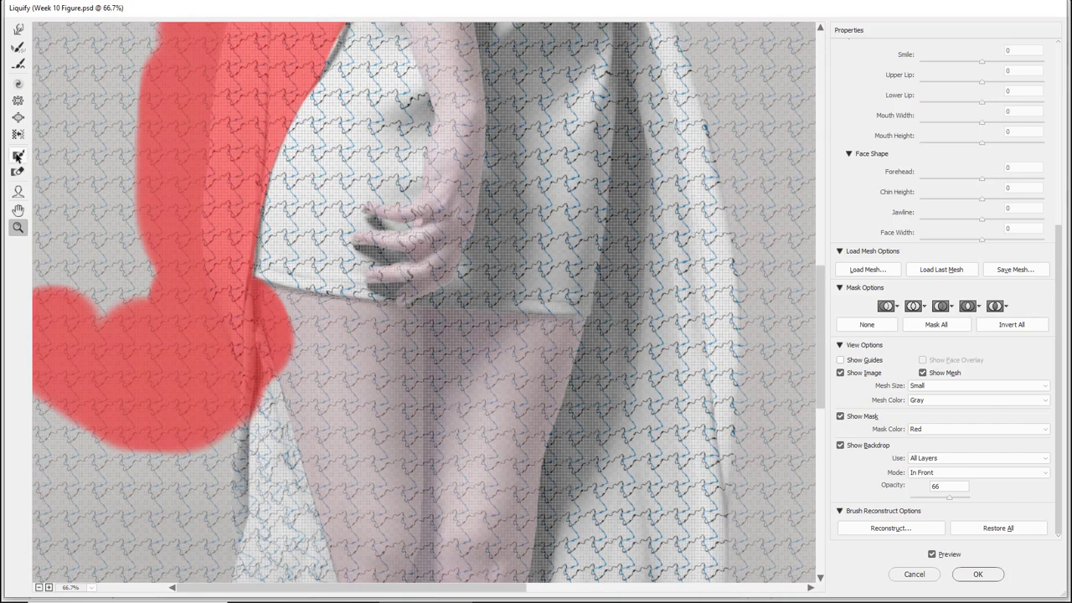
click(18, 154)
drag(247, 329, 392, 369)
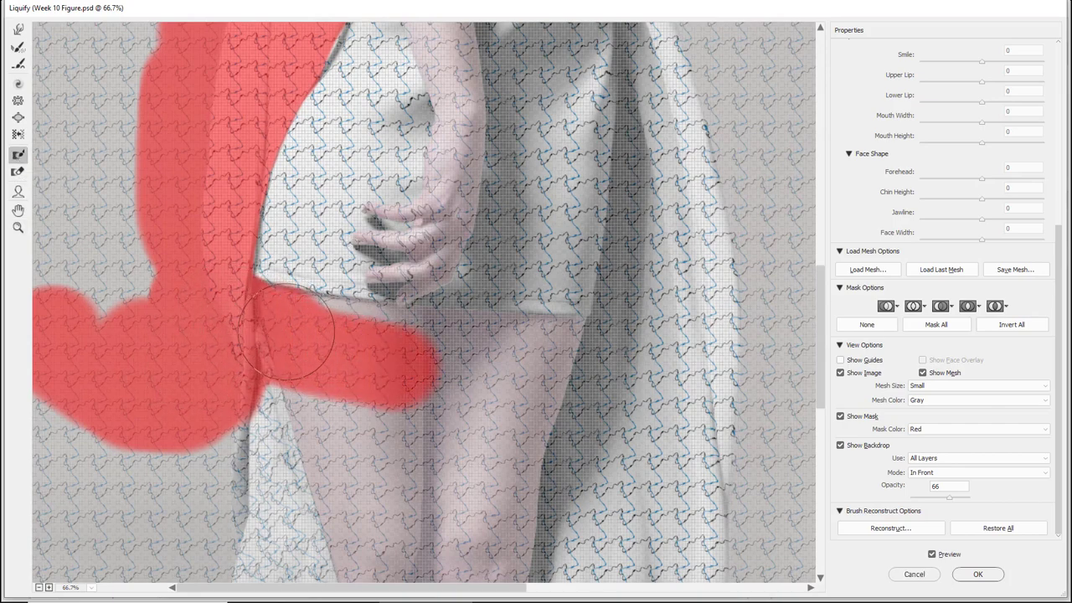
mouse_move(298, 331)
mouse_down()
mouse_move(381, 343)
mouse_move(558, 203)
mouse_move(556, 109)
mouse_up()
Fill in the freeze mask's upper edge between the forearm and the outer skirt panel.
drag(508, 160, 283, 525)
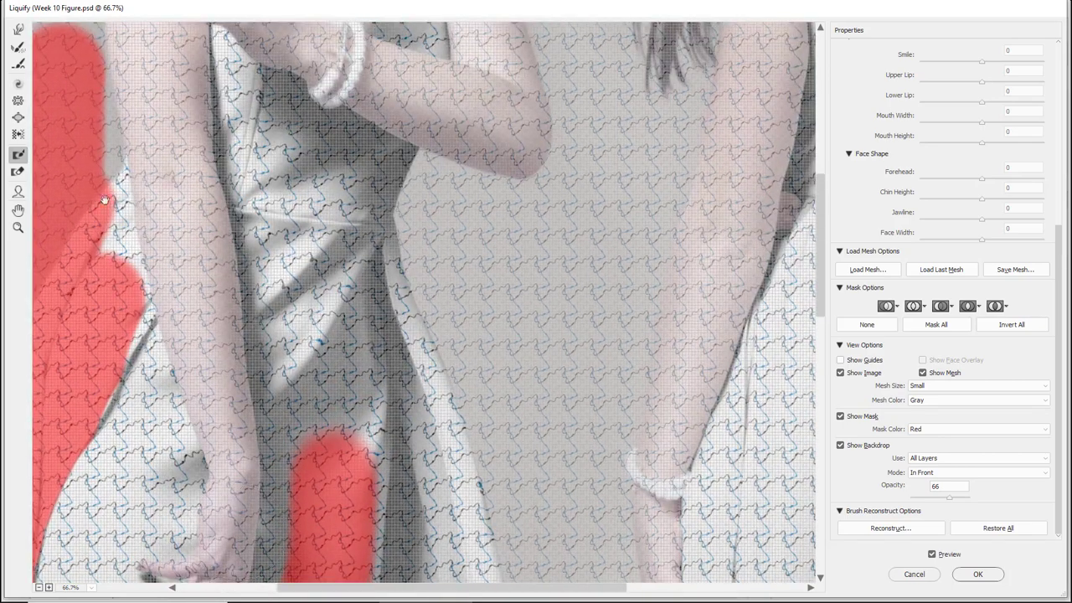
mouse_move(100, 180)
mouse_down()
mouse_move(97, 343)
mouse_move(71, 373)
mouse_up()
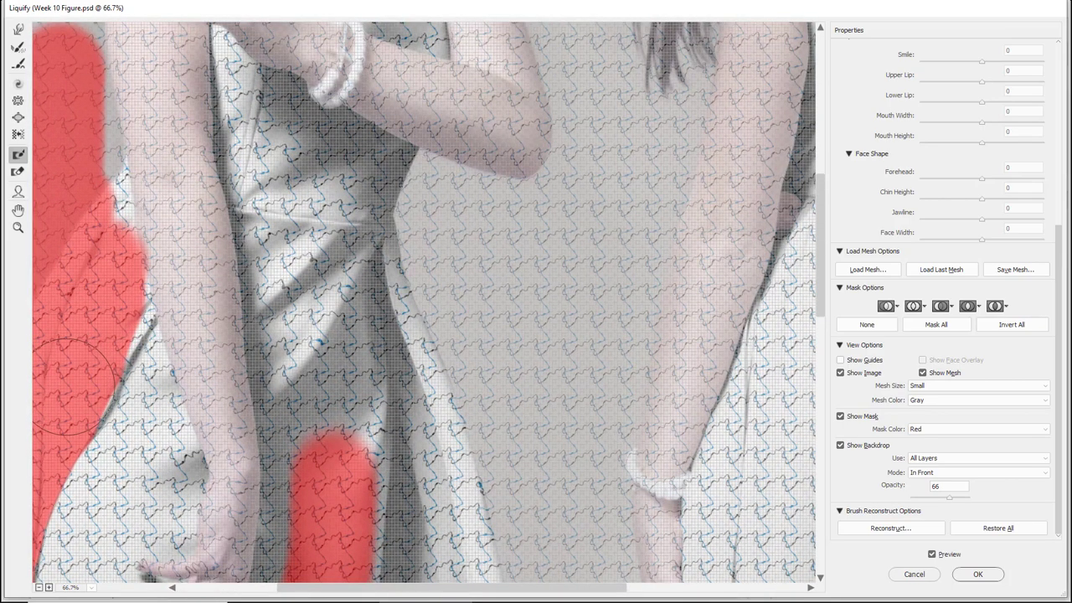
drag(148, 257, 219, 92)
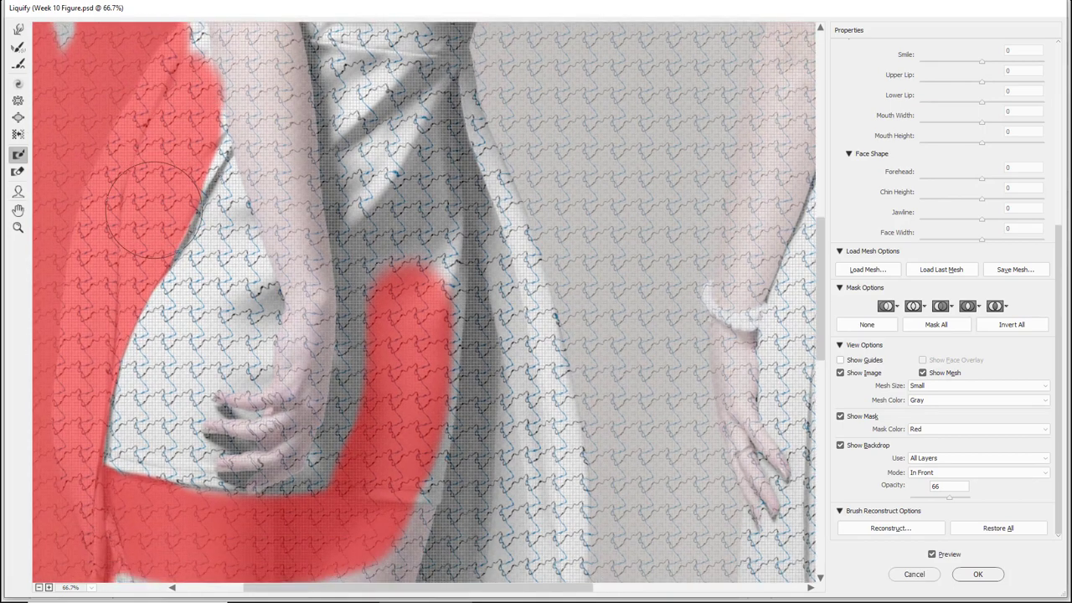
Extend the freeze mask over the fold's upper end, the lowered upper arm, part of the raised hand and the adjoining background.
mouse_move(164, 180)
mouse_down()
mouse_move(197, 115)
mouse_move(148, 216)
mouse_up()
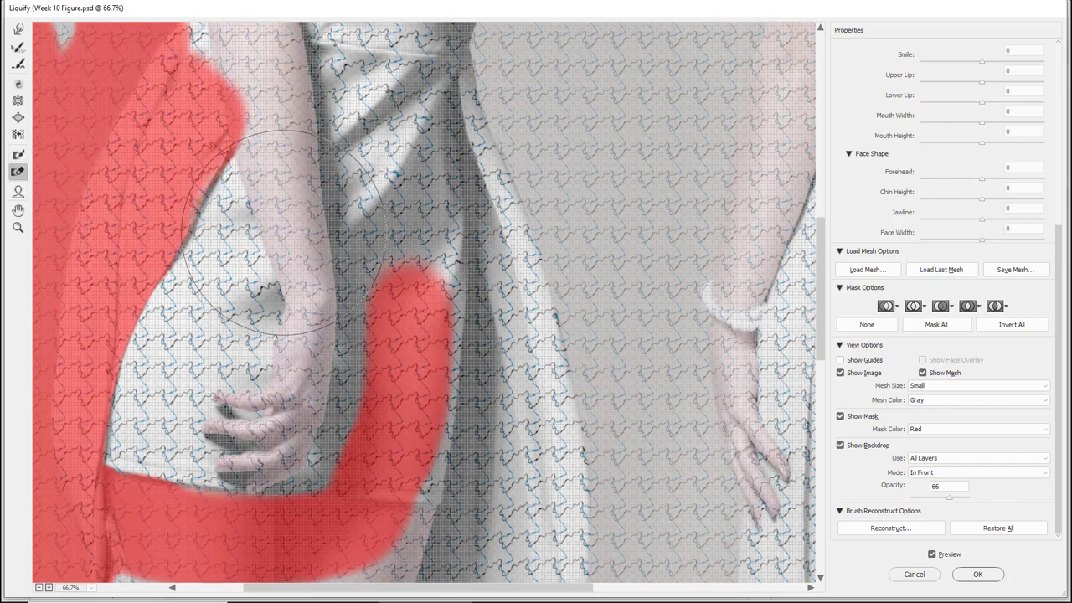
key(ctrl+space)
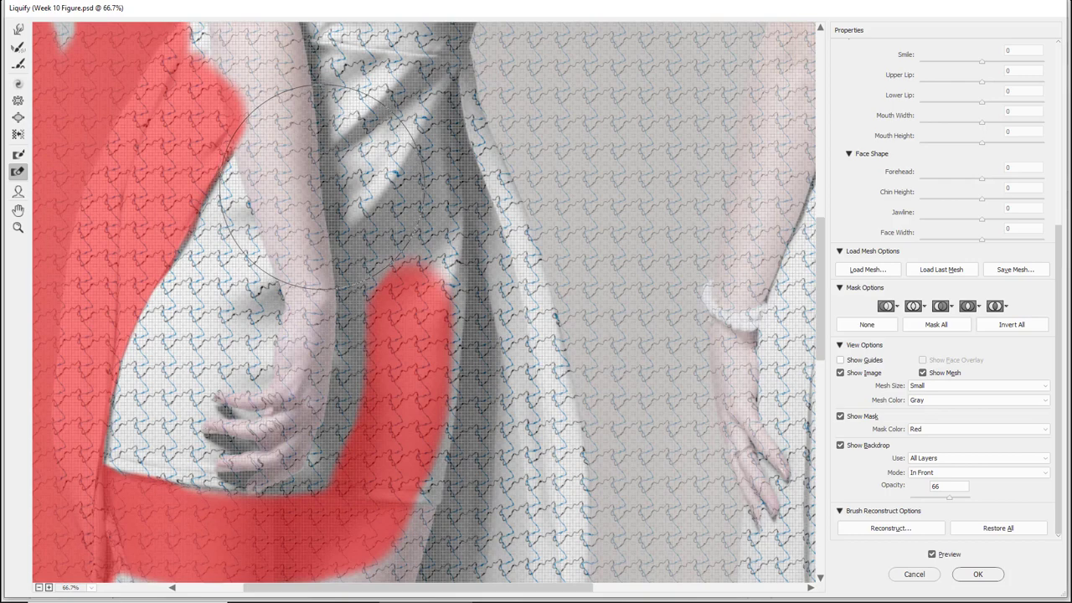
click(13, 156)
scroll(220, 107, up, 5)
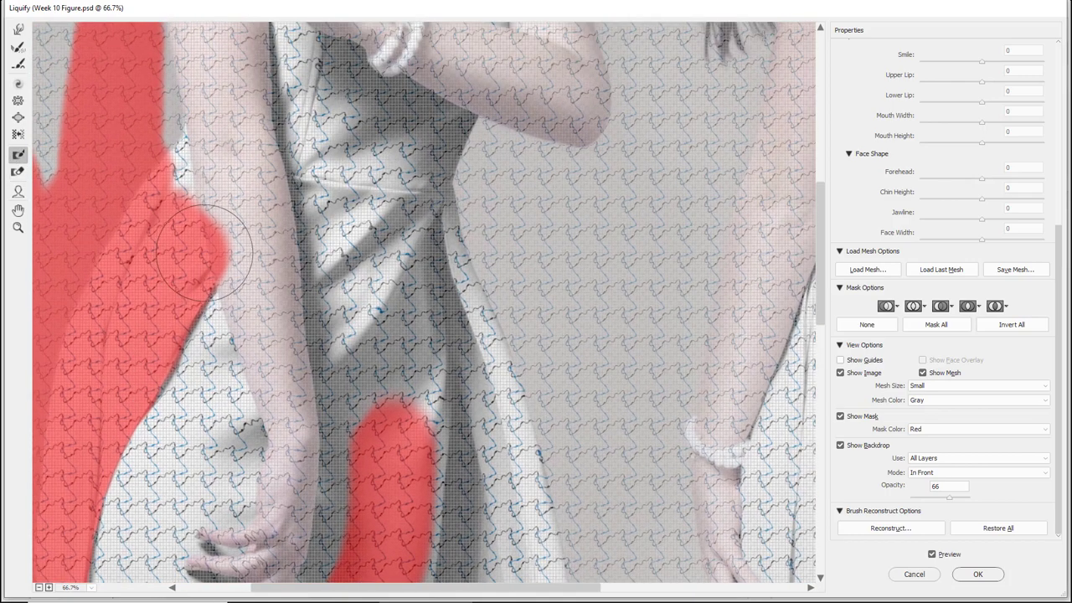
mouse_move(234, 243)
mouse_down()
mouse_move(264, 239)
mouse_move(181, 159)
mouse_move(163, 113)
mouse_up()
drag(248, 108, 411, 192)
mouse_move(181, 277)
mouse_down()
mouse_move(273, 134)
mouse_move(1, 407)
mouse_move(371, 182)
mouse_move(70, 173)
mouse_move(38, 230)
mouse_up()
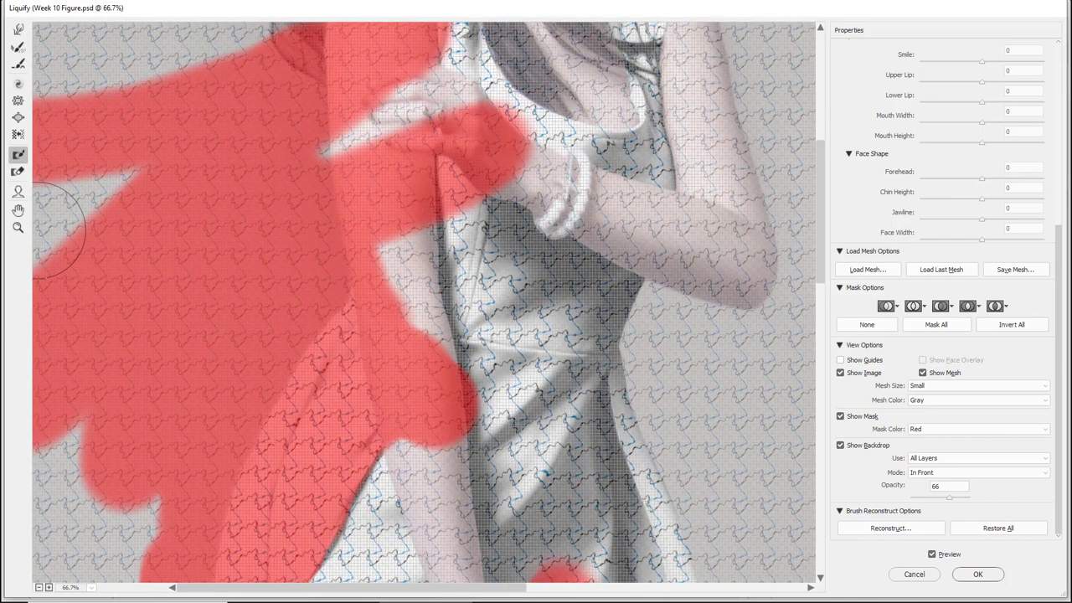
drag(57, 228, 57, 228)
Freeze the remaining background beside the skirt panel and widen the mask along the short skirt's outer side.
mouse_move(377, 251)
mouse_down()
mouse_move(390, 160)
mouse_move(424, 125)
mouse_up()
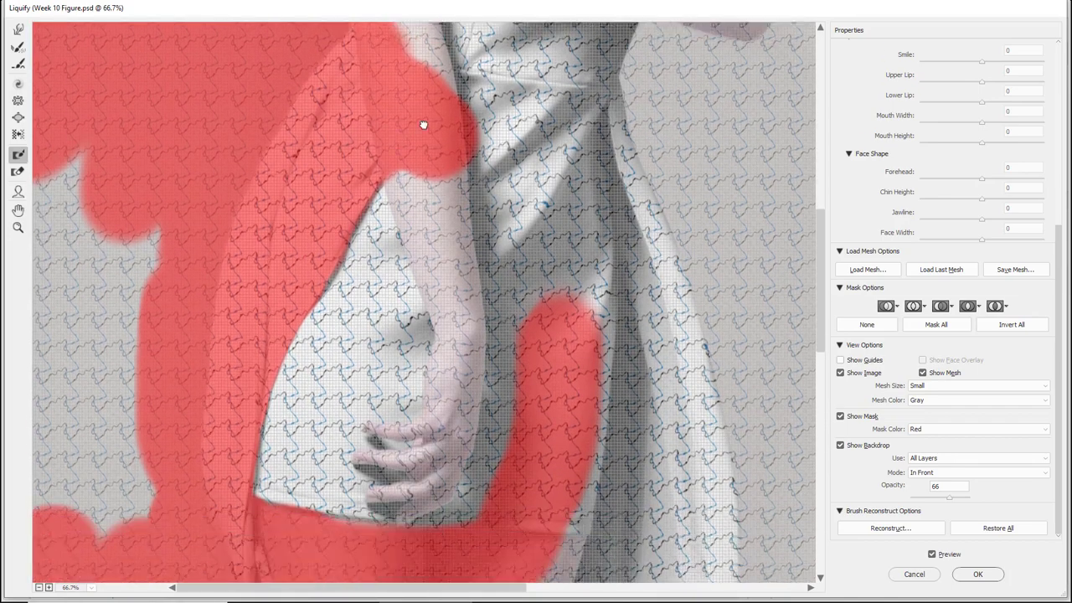
drag(344, 352, 335, 209)
mouse_move(169, 368)
mouse_down()
mouse_move(142, 109)
mouse_move(110, 502)
mouse_move(80, 47)
mouse_move(60, 220)
mouse_move(60, 506)
mouse_move(225, 526)
mouse_move(282, 486)
mouse_move(515, 471)
mouse_move(576, 384)
mouse_move(562, 194)
mouse_up()
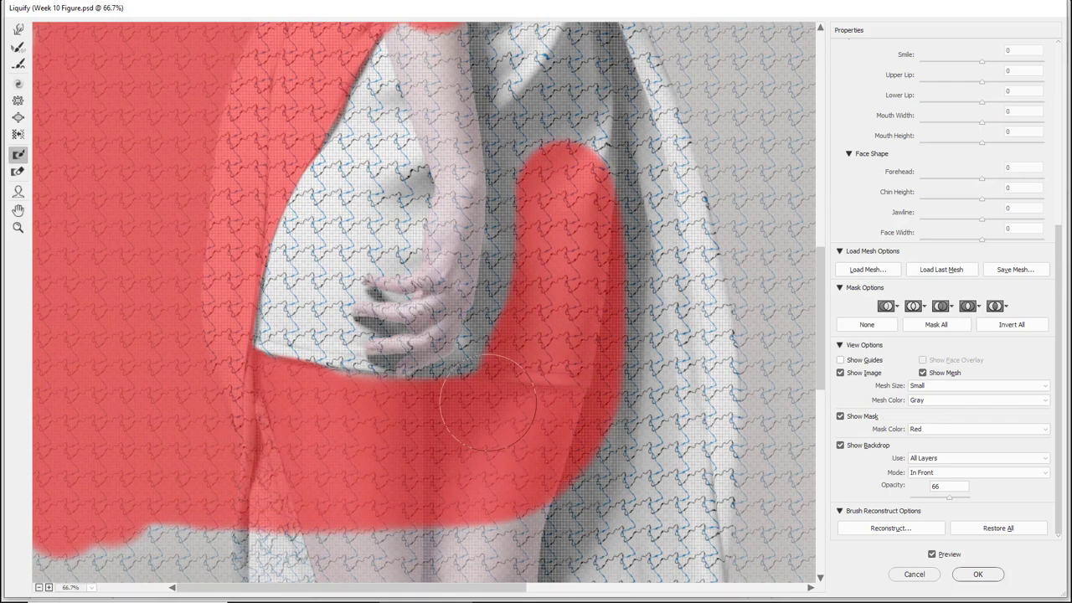
Freeze the short skirt between the forearm and its outer side, continuing up over the waist, bodice and lowered arm.
mouse_move(488, 403)
mouse_down()
mouse_move(517, 329)
mouse_move(517, 134)
mouse_up()
key(space)
drag(524, 185, 524, 427)
mouse_move(514, 371)
mouse_down()
mouse_move(509, 268)
mouse_move(486, 237)
mouse_move(521, 356)
mouse_move(499, 197)
mouse_up()
key(space)
mouse_move(495, 320)
mouse_down()
mouse_move(478, 163)
mouse_move(495, 388)
mouse_up()
key(space)
mouse_move(419, 228)
mouse_down()
mouse_move(333, 124)
mouse_move(411, 96)
mouse_move(507, 247)
mouse_move(564, 440)
mouse_move(566, 474)
mouse_up()
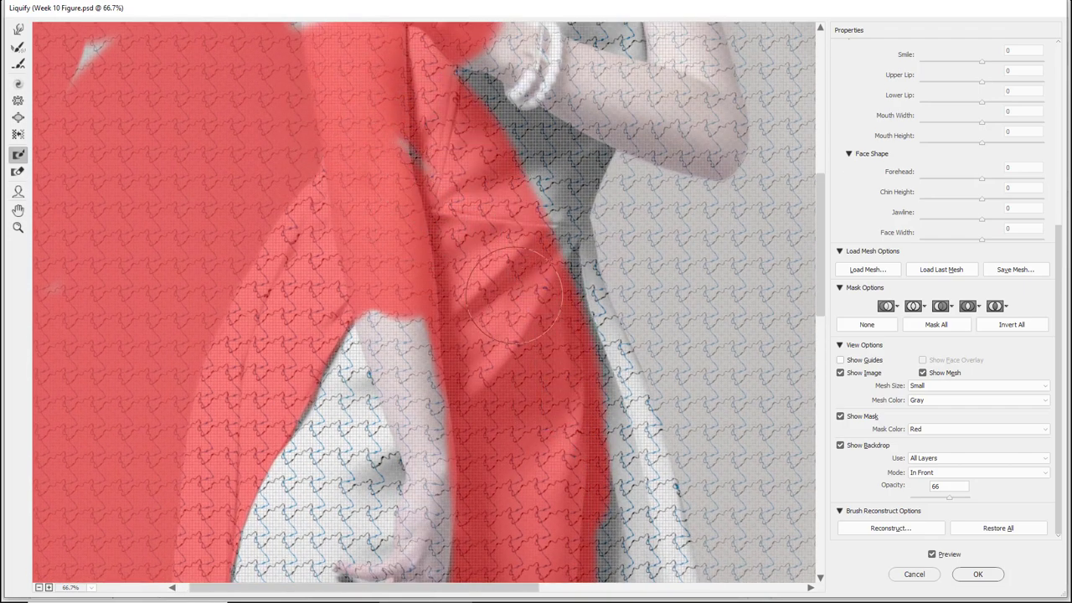
Freeze a straight vertical strip down the hanging outer skirt panel, past its lower tip onto the floor.
key(space)
mouse_move(537, 363)
mouse_down()
mouse_move(504, 223)
mouse_move(555, 354)
mouse_up()
key(space)
drag(554, 503, 554, 34)
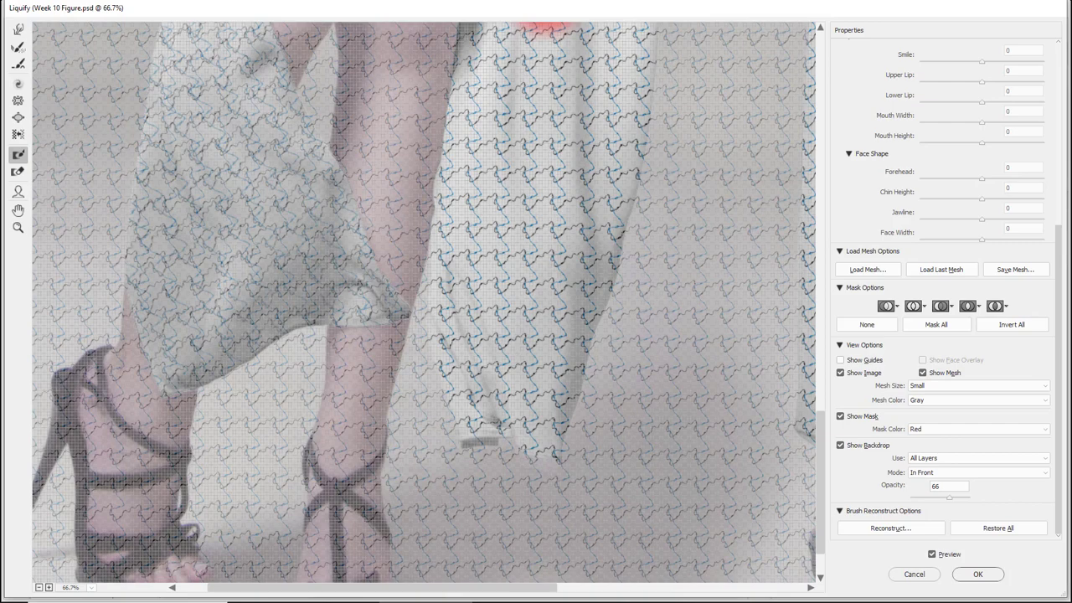
shift+click(540, 570)
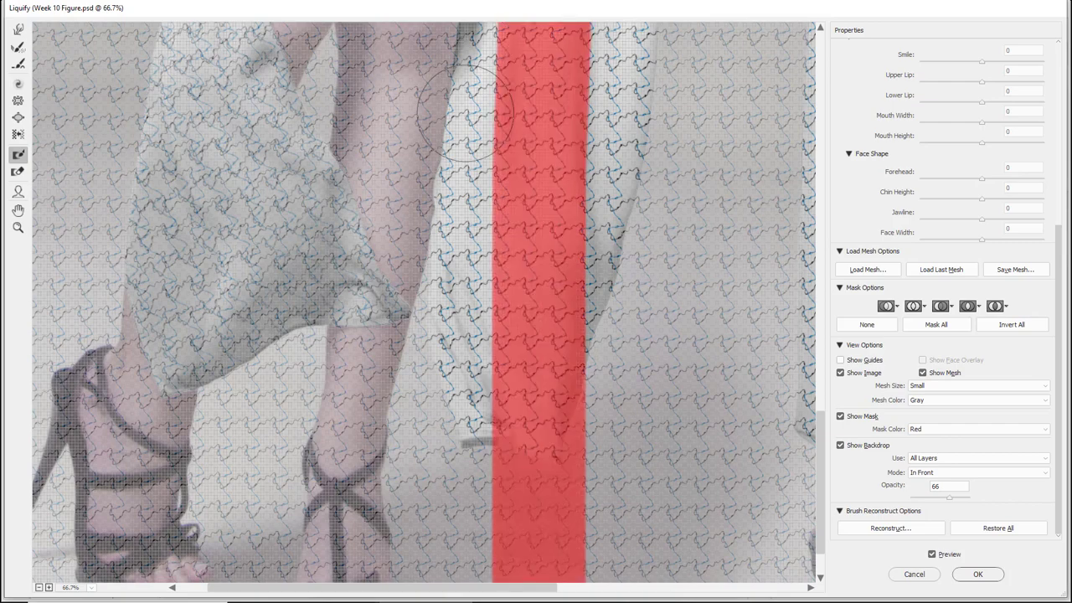
key(space)
drag(572, 237, 526, 570)
drag(526, 237, 573, 433)
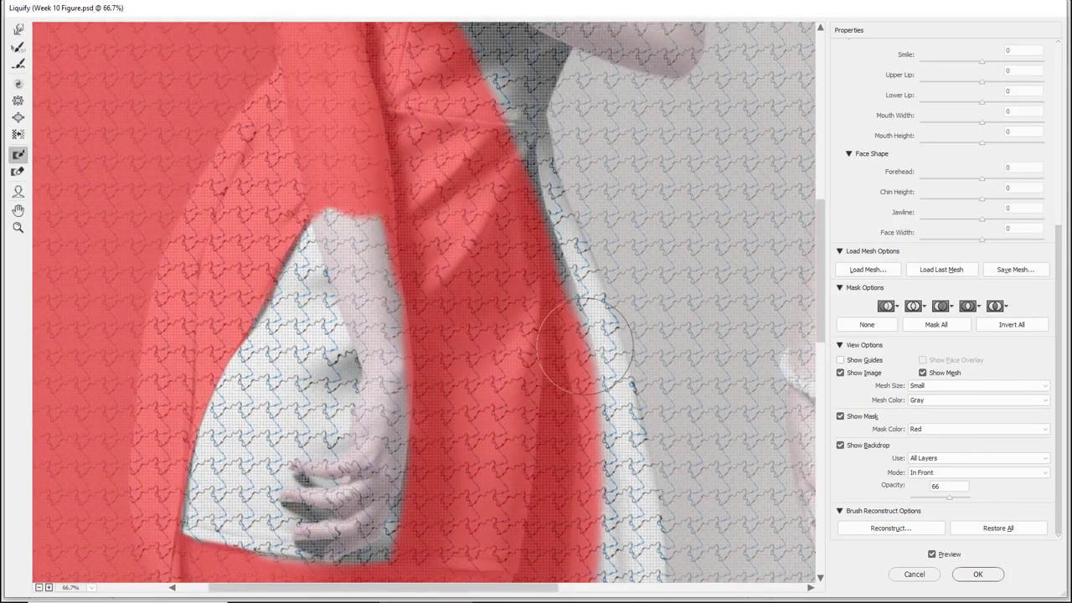
Freeze the upper part of the outer skirt panel, the rest of the waist, and the raised hand and forearm.
drag(584, 346, 484, 83)
key(space)
mouse_move(484, 91)
mouse_down()
mouse_move(548, 329)
mouse_move(490, 234)
mouse_up()
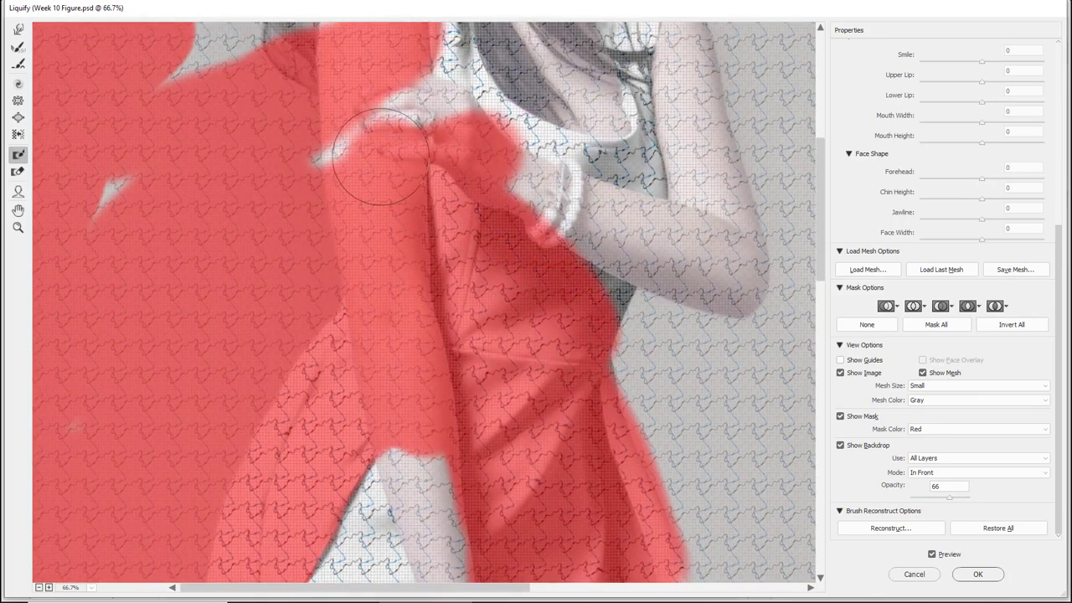
mouse_move(381, 156)
mouse_down()
mouse_move(313, 142)
mouse_move(639, 286)
mouse_move(591, 255)
mouse_move(651, 463)
mouse_up()
Freeze the lowered forearm, the hand and the short skirt's hem, redoing one stroke and leaving the fabric beside the fold unfrozen.
key(space)
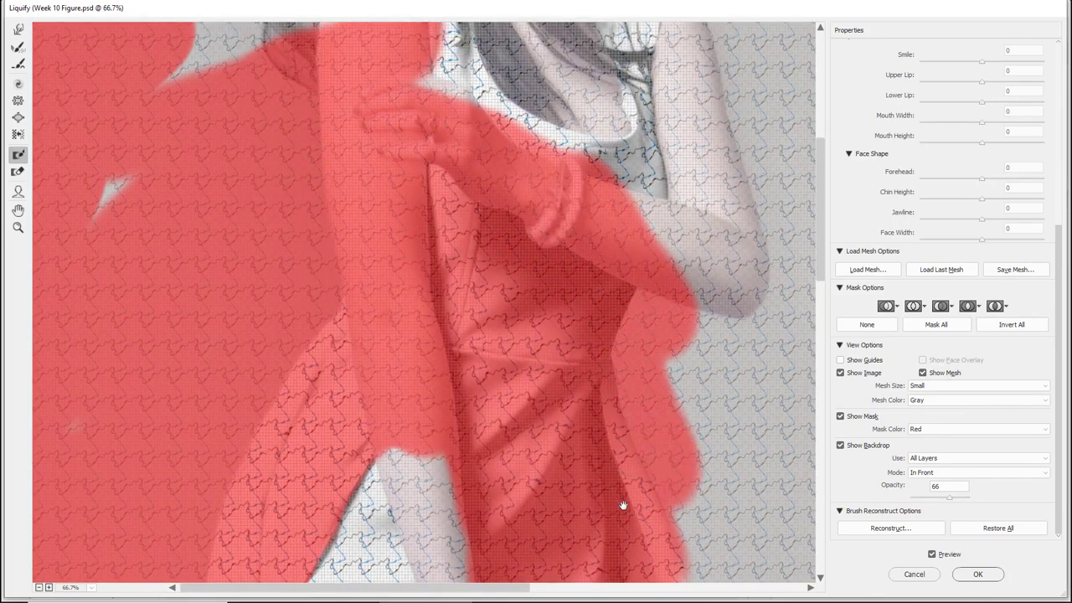
drag(622, 505, 624, 130)
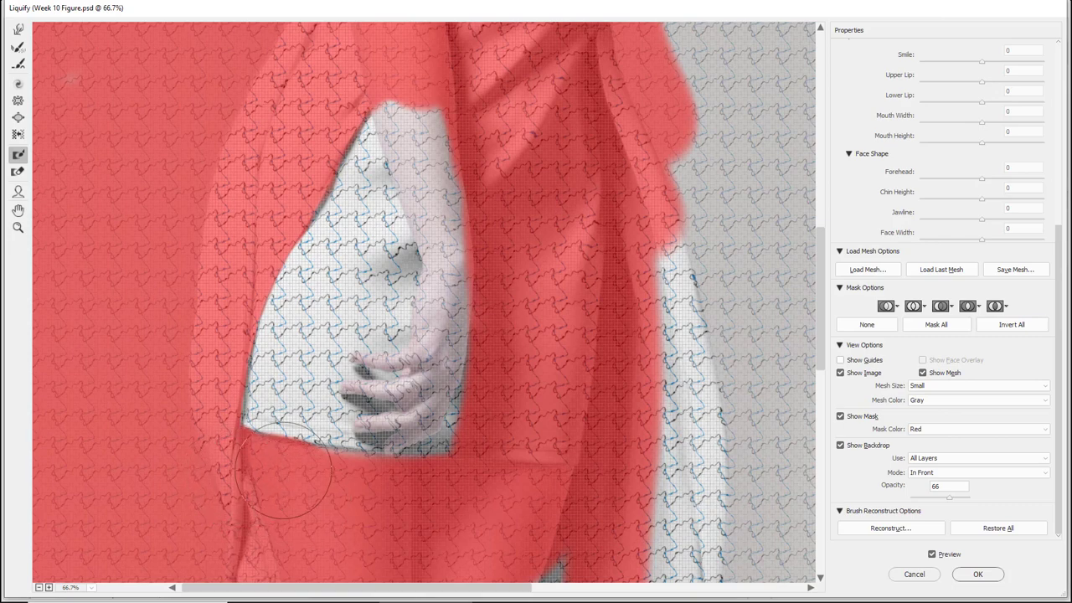
mouse_move(280, 459)
mouse_down()
mouse_move(306, 375)
mouse_move(440, 75)
mouse_move(449, 201)
mouse_move(426, 273)
mouse_move(314, 408)
mouse_move(266, 437)
mouse_up()
key(ctrl+z)
mouse_move(275, 501)
mouse_down()
mouse_move(442, 395)
mouse_move(504, 191)
mouse_up()
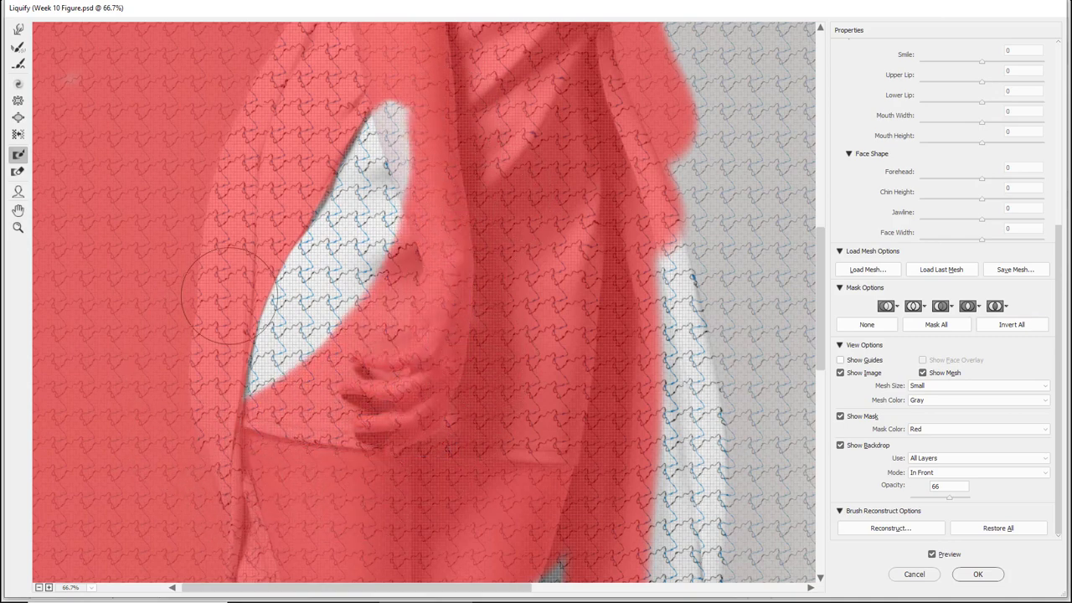
Shift the unfrozen pattern between the fold and the forearm with the Forward Warp tool at brush size 900, and apply Liquify.
scroll(335, 167, up, 2)
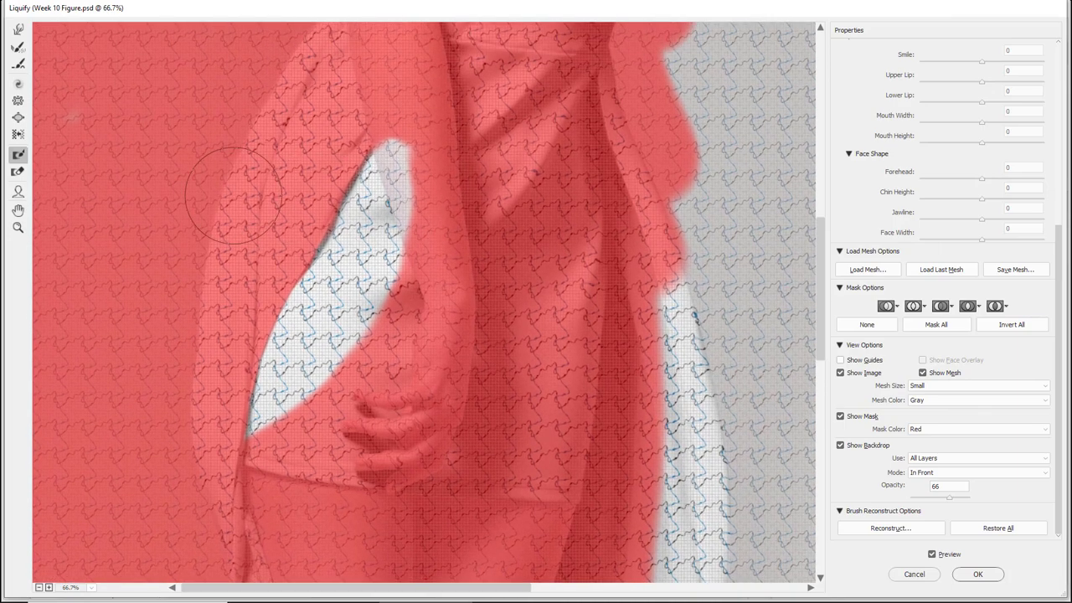
click(17, 32)
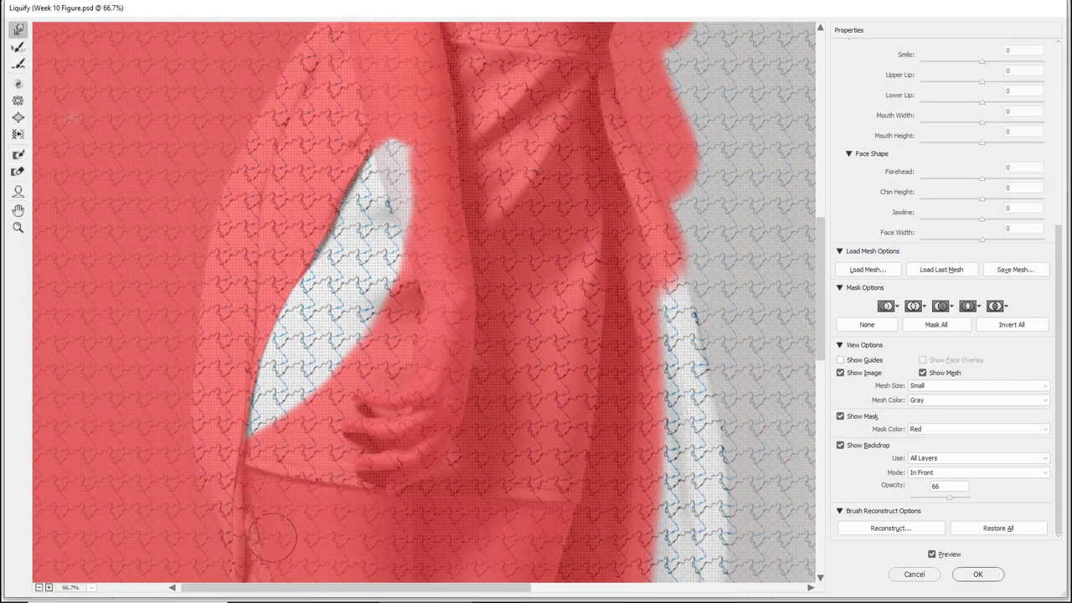
key(])
key(])
key(])
key(])
key(])
key(])
key(])
key(])
key(])
key(])
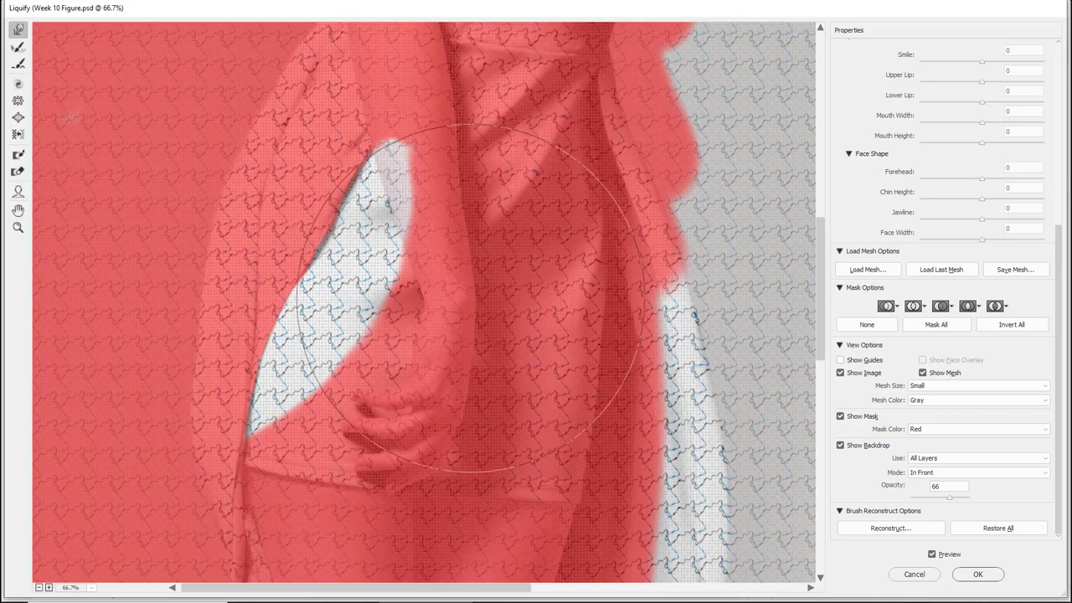
drag(453, 281, 444, 280)
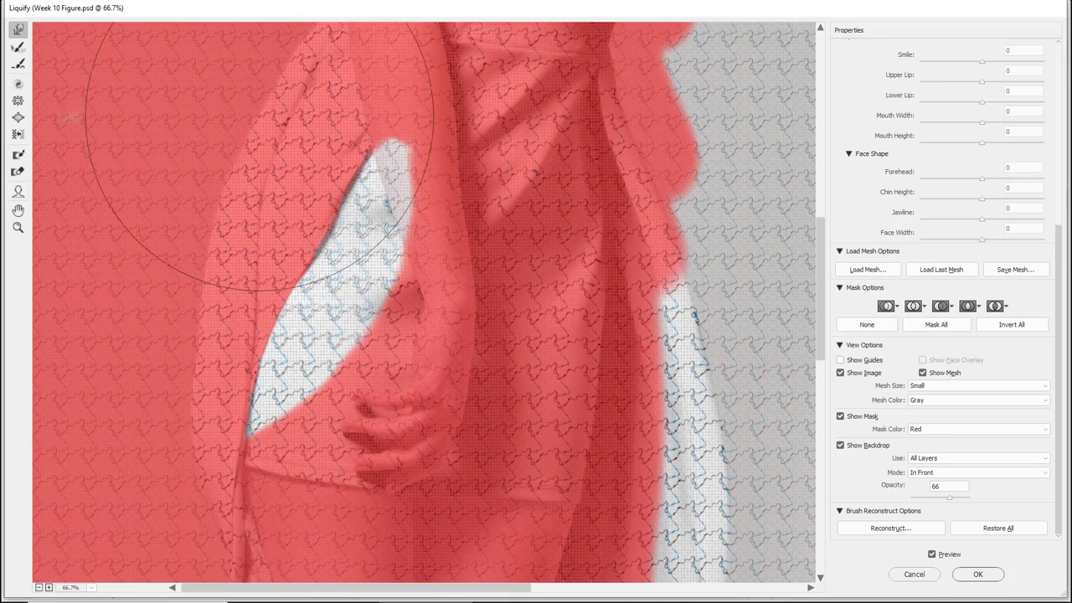
click(988, 575)
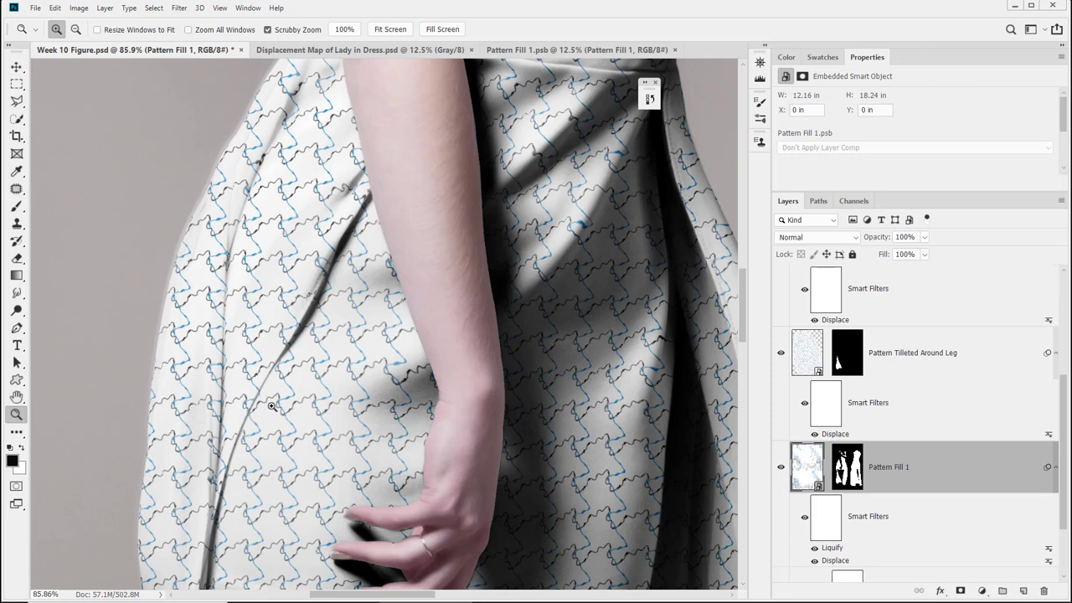
drag(478, 379, 333, 230)
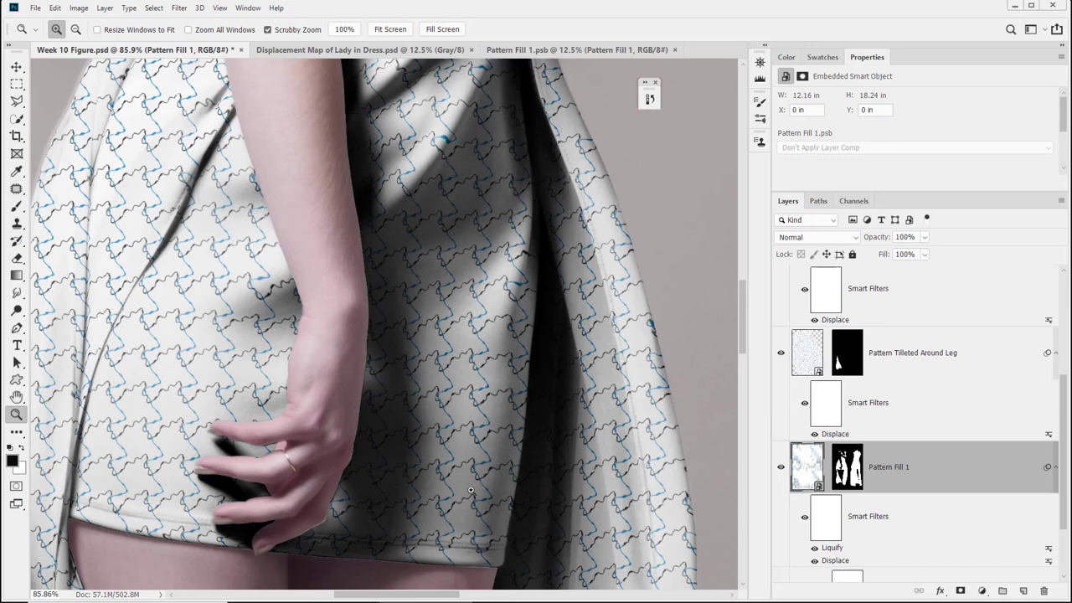
drag(522, 478, 518, 385)
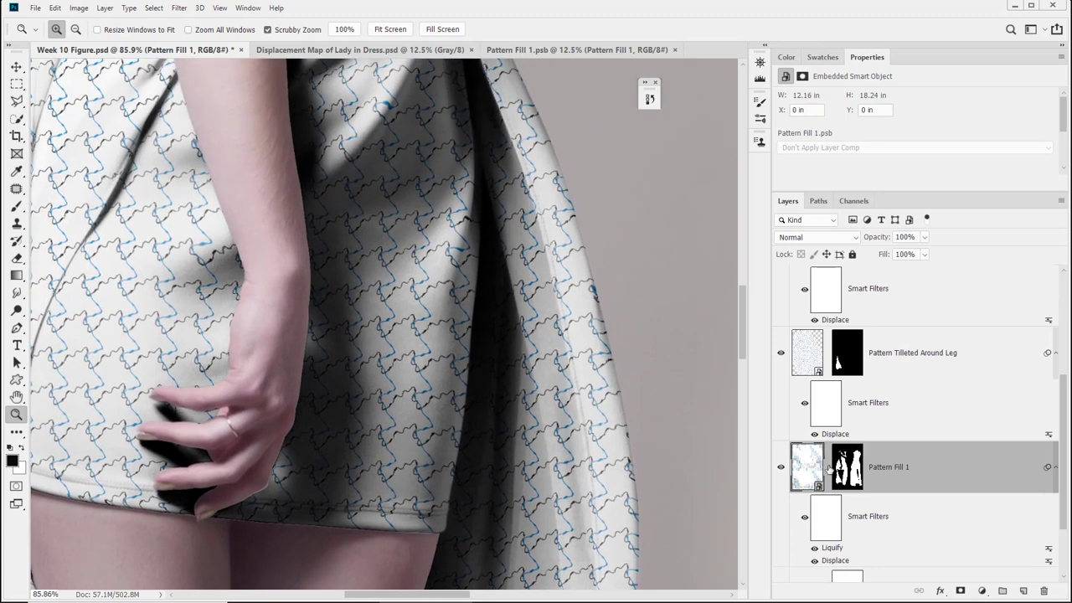
click(826, 516)
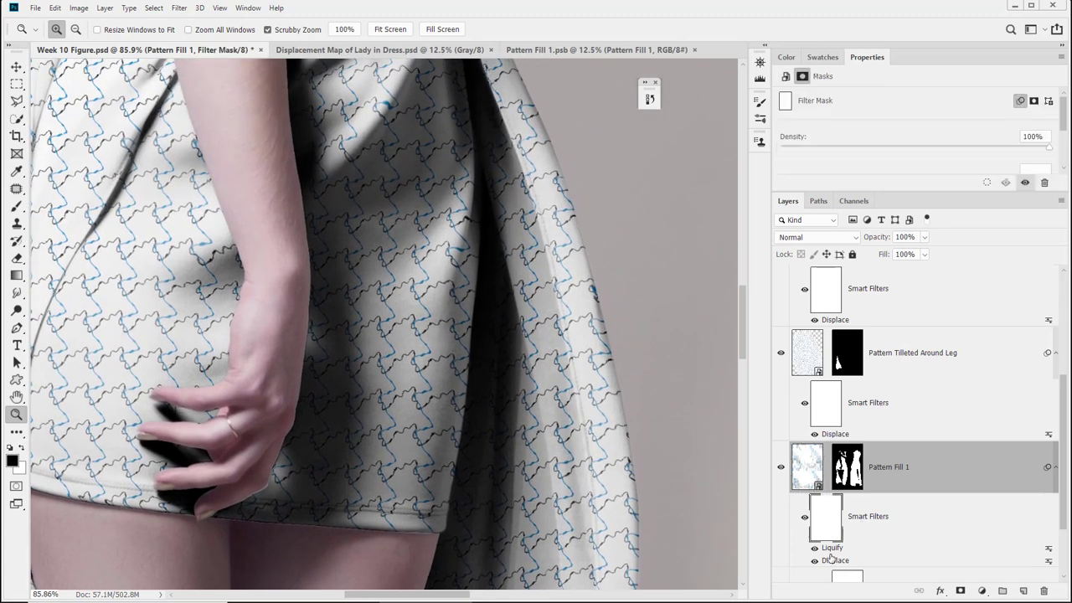
double_click(832, 548)
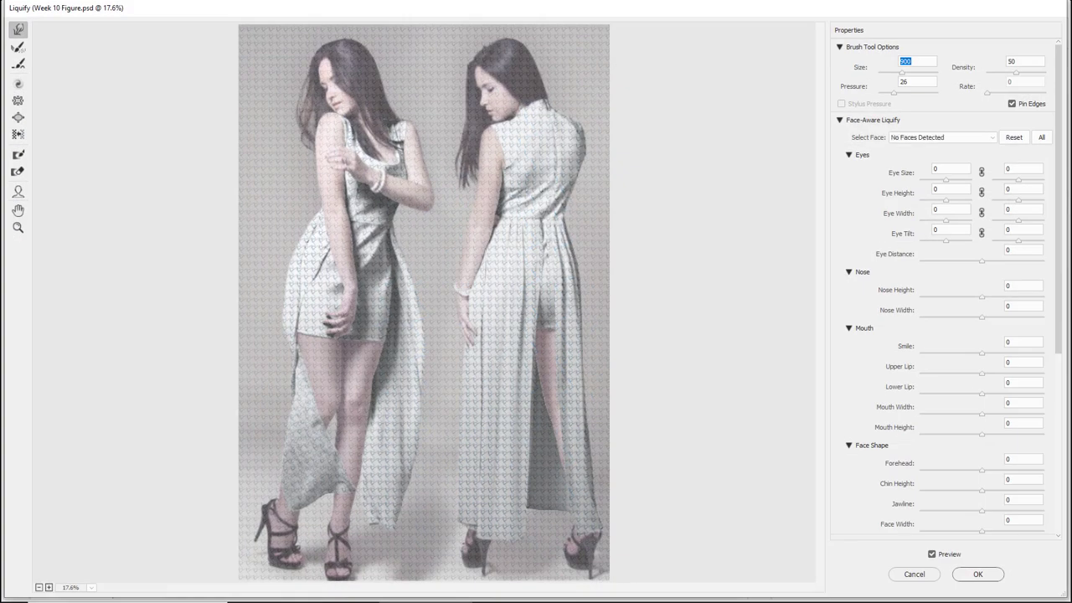
click(19, 228)
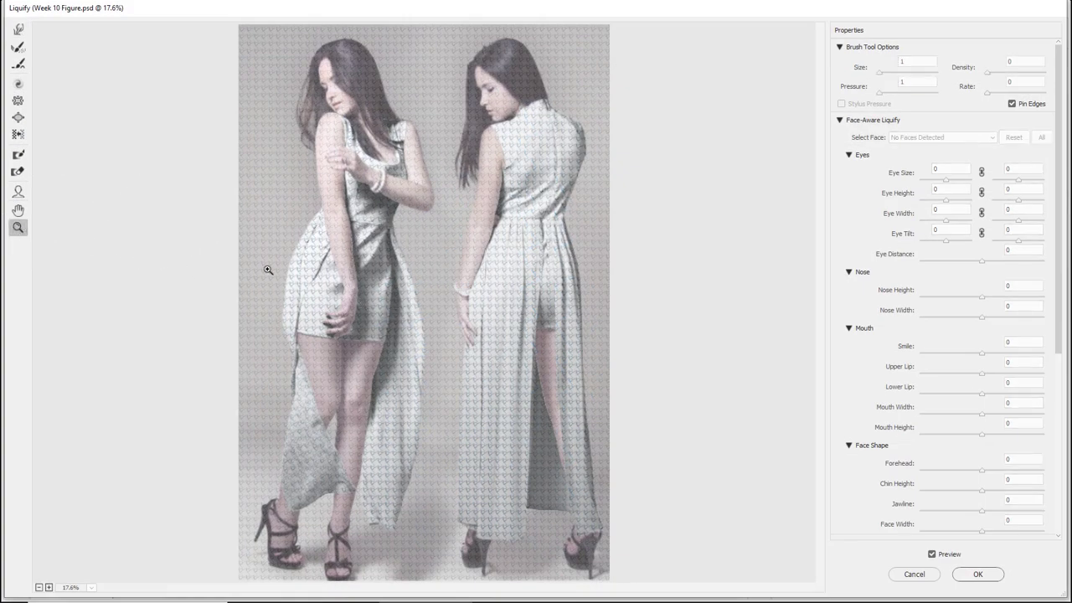
click(912, 574)
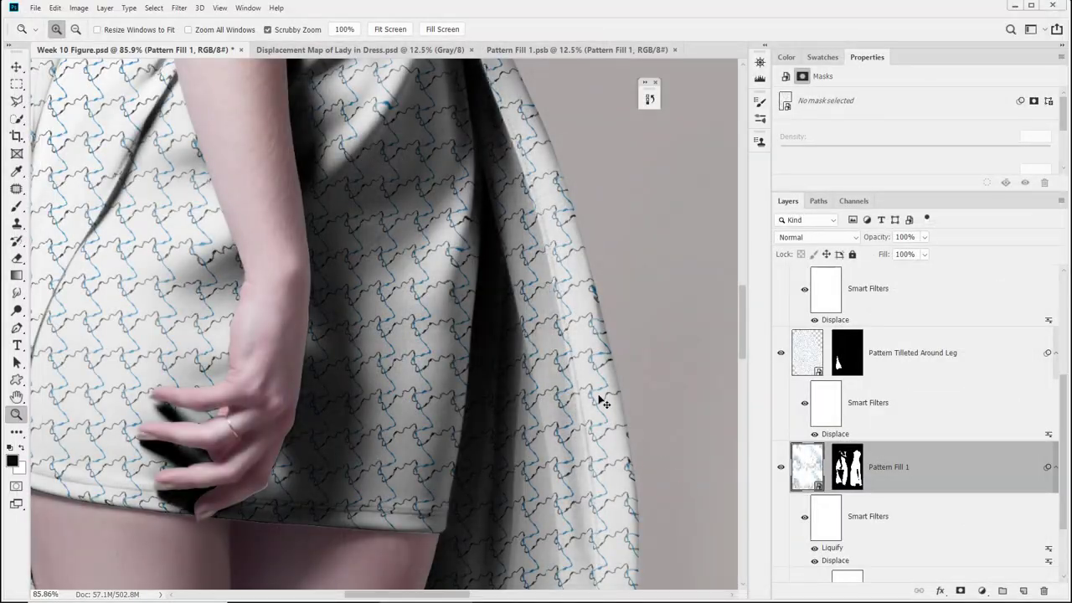
Save the document and reopen Pattern Fill 1's Liquify smart filter, framing the short skirt's outer edge at 100% zoom.
key(ctrl+s)
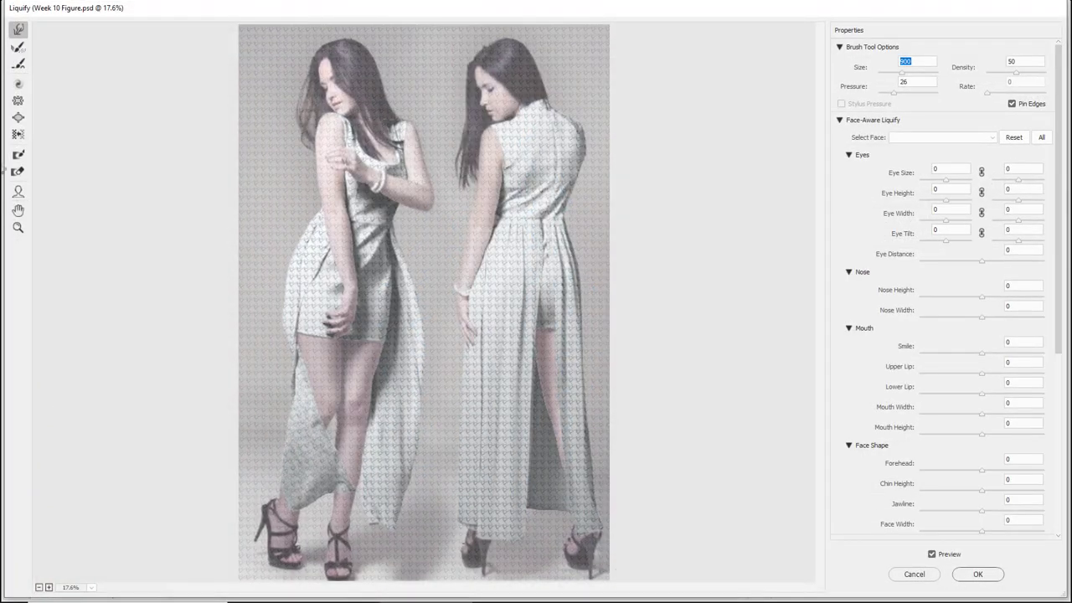
click(18, 227)
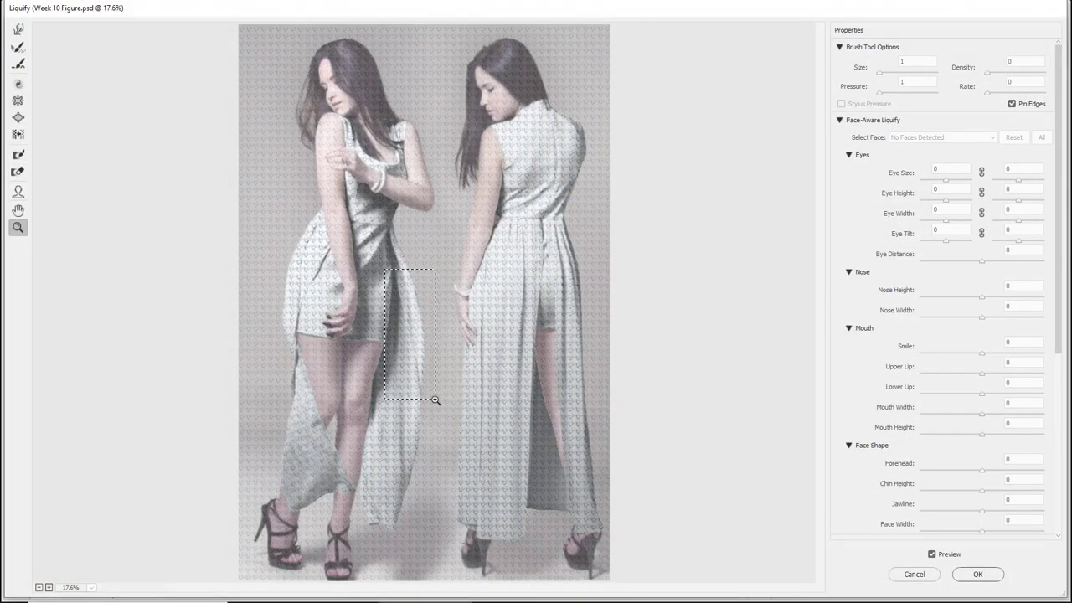
drag(435, 399, 435, 401)
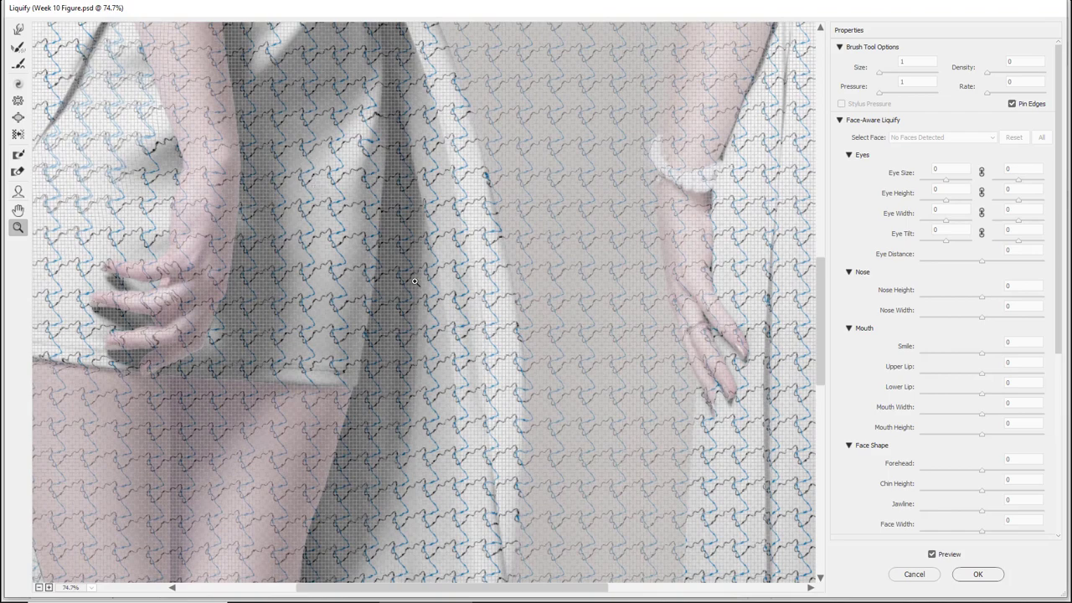
click(397, 251)
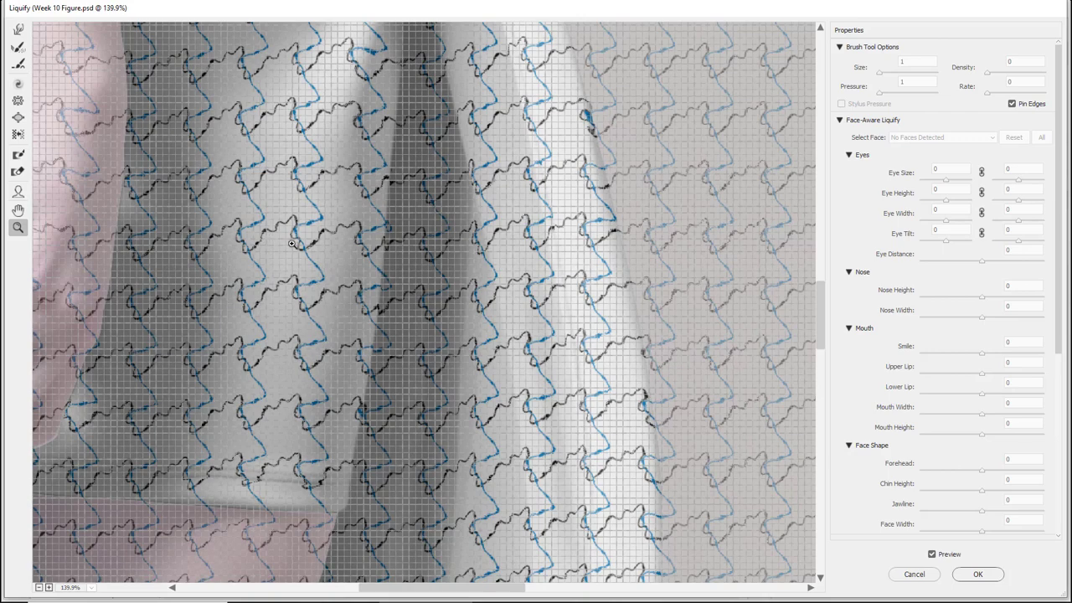
drag(363, 326, 371, 404)
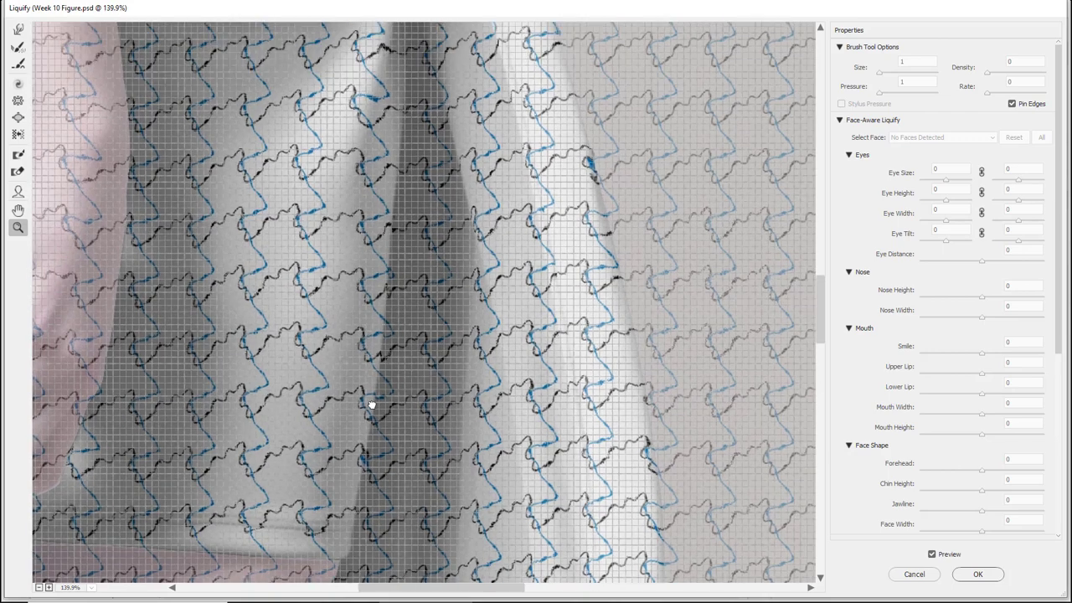
alt+click(396, 358)
drag(412, 280, 419, 392)
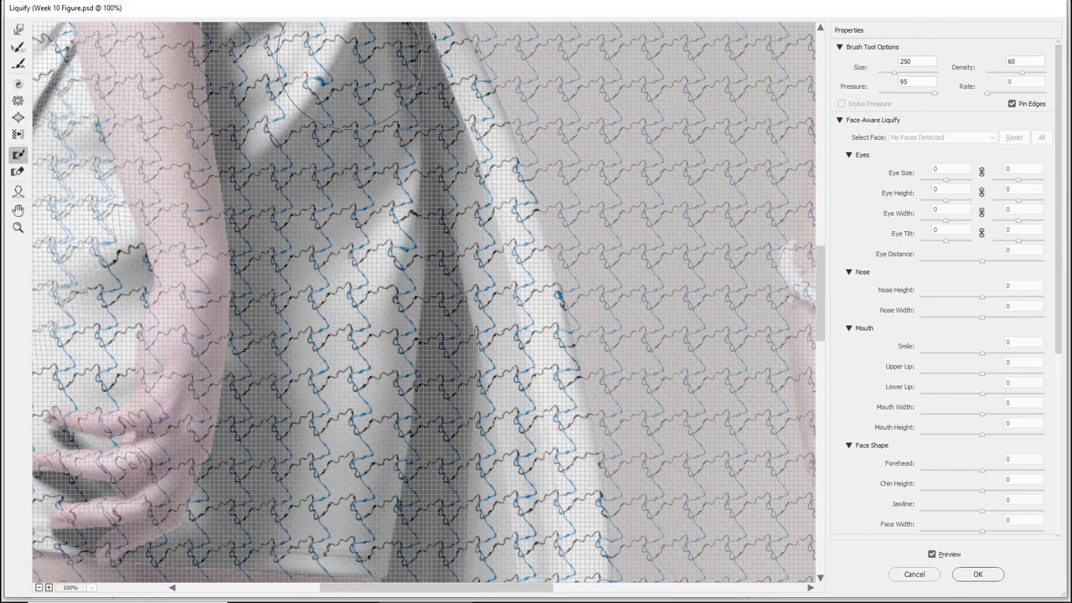
Freeze the short skirt and the neighbouring outer panel with a size 250 brush, leaving a narrow gap along the skirt's edge.
mouse_move(348, 80)
mouse_down()
mouse_move(297, 424)
mouse_move(306, 183)
mouse_up()
drag(330, 118, 287, 325)
mouse_move(326, 410)
mouse_down()
mouse_move(441, 397)
mouse_move(487, 255)
mouse_move(477, 310)
mouse_move(486, 277)
mouse_move(501, 127)
mouse_up()
mouse_move(491, 196)
mouse_down()
mouse_move(469, 335)
mouse_move(489, 299)
mouse_move(490, 130)
mouse_up()
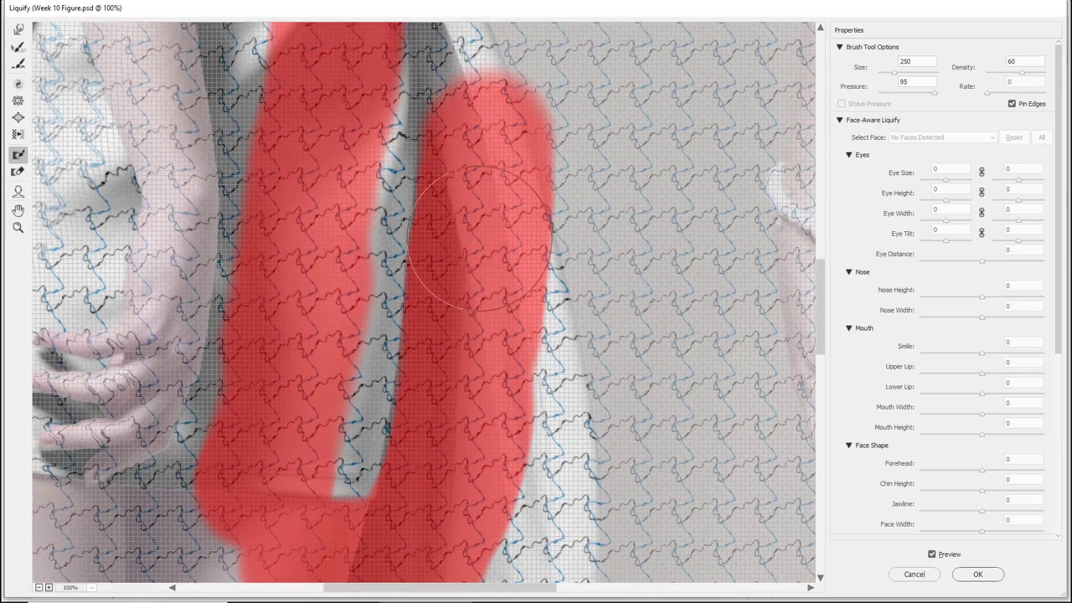
Extend the outer panel's freeze mask up toward the waist and widen it over the panel's outer edge.
mouse_move(481, 203)
mouse_down()
mouse_move(465, 348)
mouse_move(473, 217)
mouse_up()
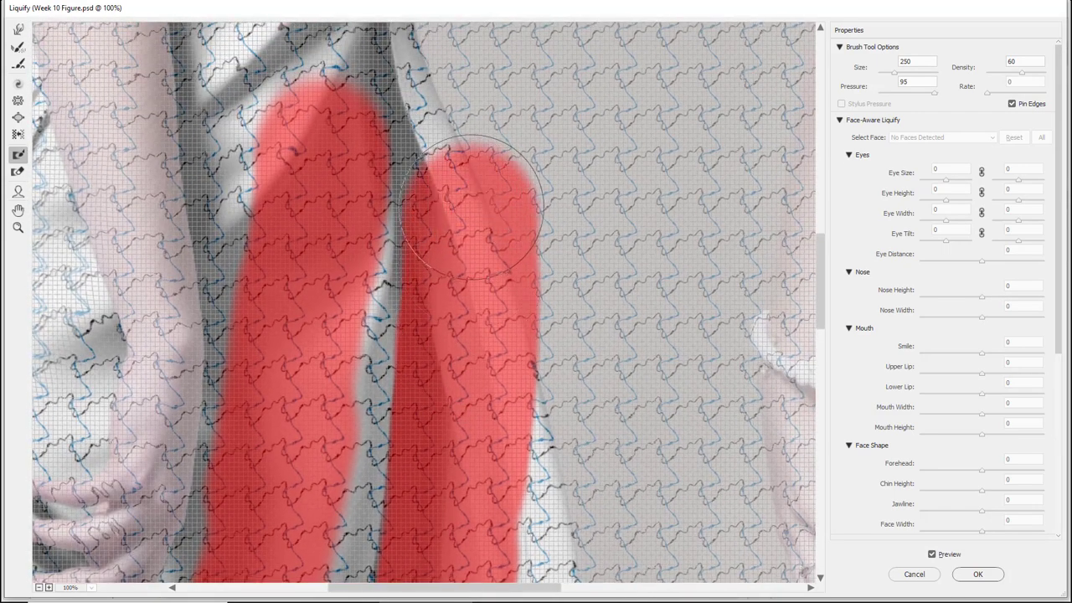
drag(467, 278, 454, 77)
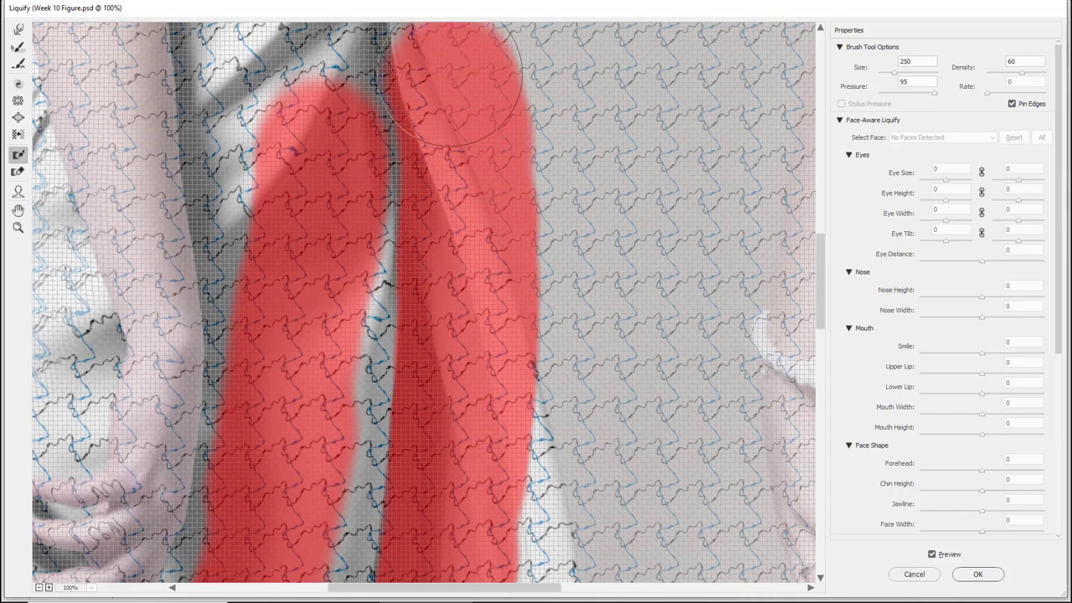
drag(457, 157, 471, 383)
mouse_move(441, 275)
mouse_down()
mouse_move(469, 209)
mouse_move(514, 347)
mouse_move(494, 235)
mouse_move(569, 572)
mouse_move(564, 364)
mouse_move(519, 123)
mouse_up()
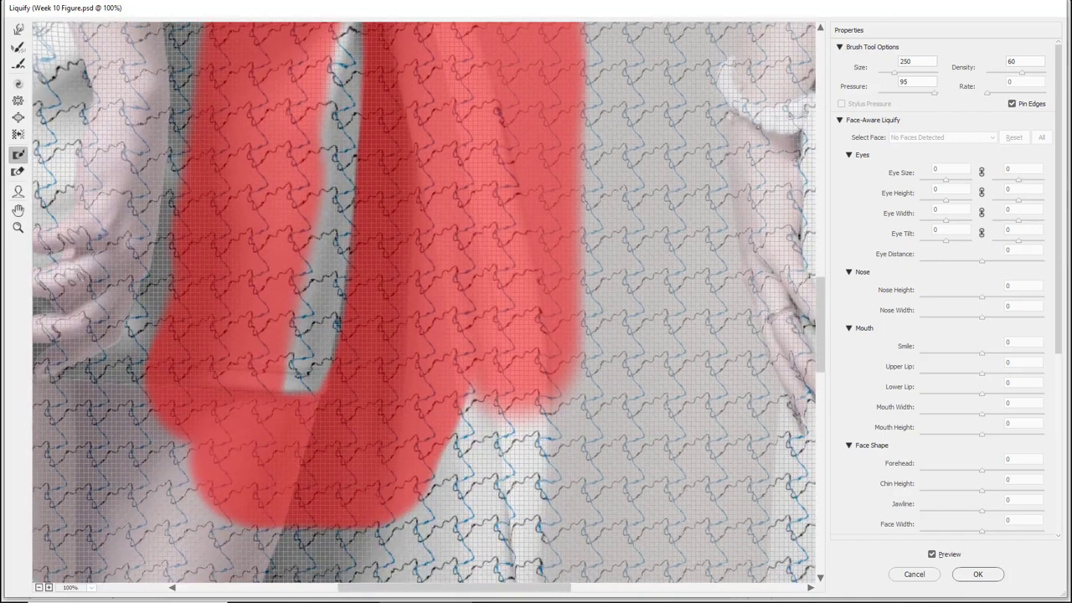
Extend the freeze mask over the background beside the outer panel, the thighs below the skirt, the forearm and the waist folds.
mouse_move(552, 261)
mouse_down()
mouse_move(478, 501)
mouse_move(520, 321)
mouse_move(228, 536)
mouse_move(179, 509)
mouse_up()
drag(241, 501, 247, 389)
mouse_move(508, 444)
mouse_down()
mouse_move(158, 477)
mouse_move(598, 505)
mouse_move(586, 464)
mouse_move(597, 72)
mouse_up()
drag(700, 333, 945, 420)
mouse_move(391, 481)
mouse_down()
mouse_move(365, 310)
mouse_move(382, 447)
mouse_move(306, 502)
mouse_move(338, 350)
mouse_move(311, 545)
mouse_up()
mouse_move(335, 477)
mouse_down()
mouse_move(376, 186)
mouse_move(361, 172)
mouse_up()
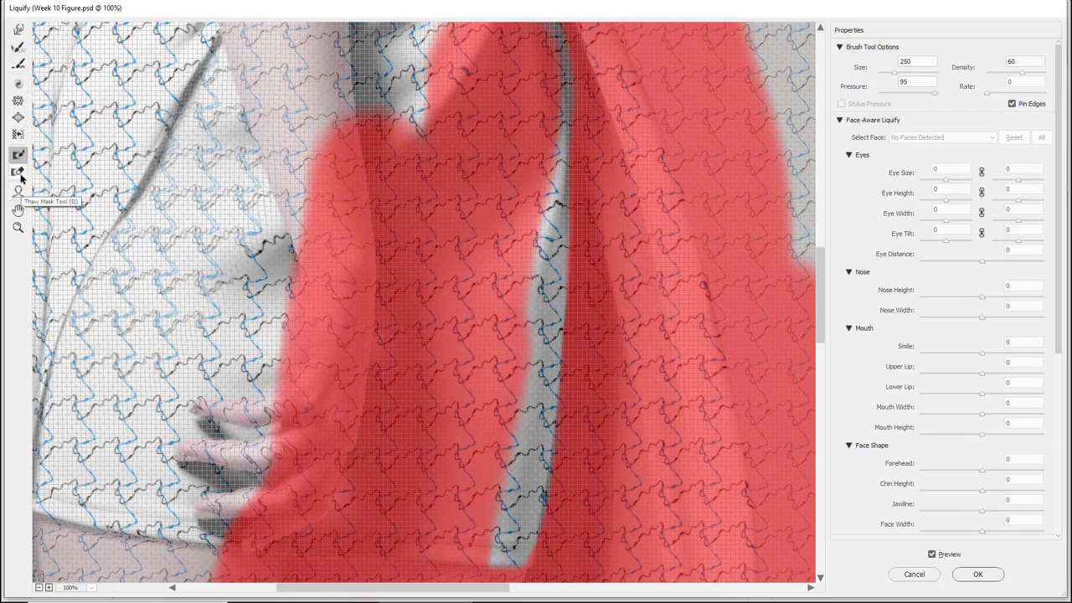
drag(460, 310, 424, 518)
mouse_move(341, 419)
mouse_down()
mouse_move(371, 291)
mouse_move(431, 185)
mouse_move(444, 155)
mouse_up()
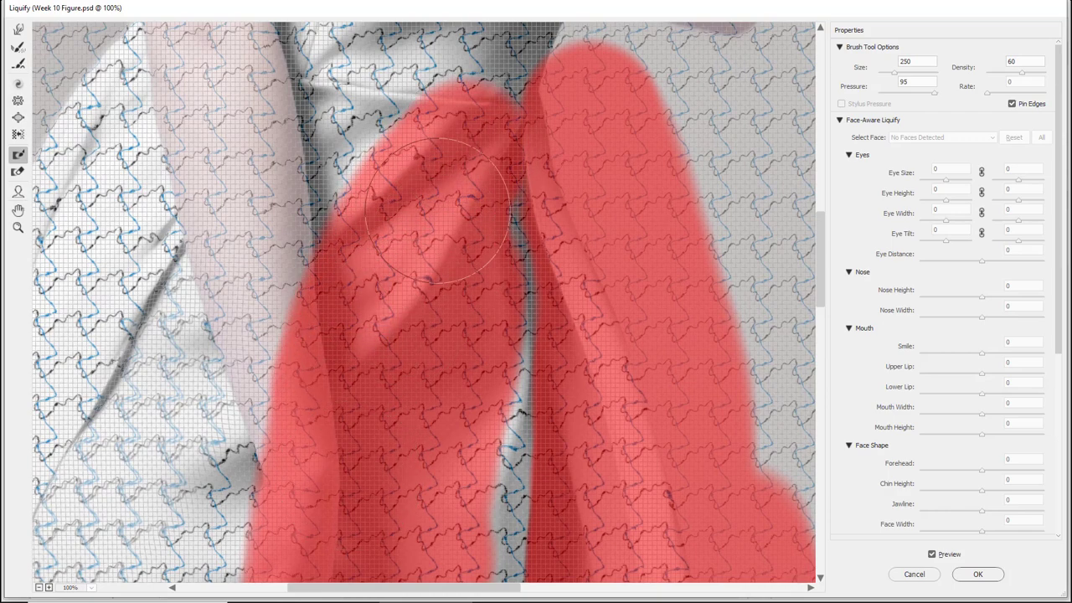
Freeze the forearm, the hand and the short skirt's far side down past its hem with the size 250 brush.
mouse_move(438, 210)
mouse_down()
mouse_move(553, 58)
mouse_move(414, 71)
mouse_move(320, 218)
mouse_move(264, 488)
mouse_up()
drag(264, 463, 264, 215)
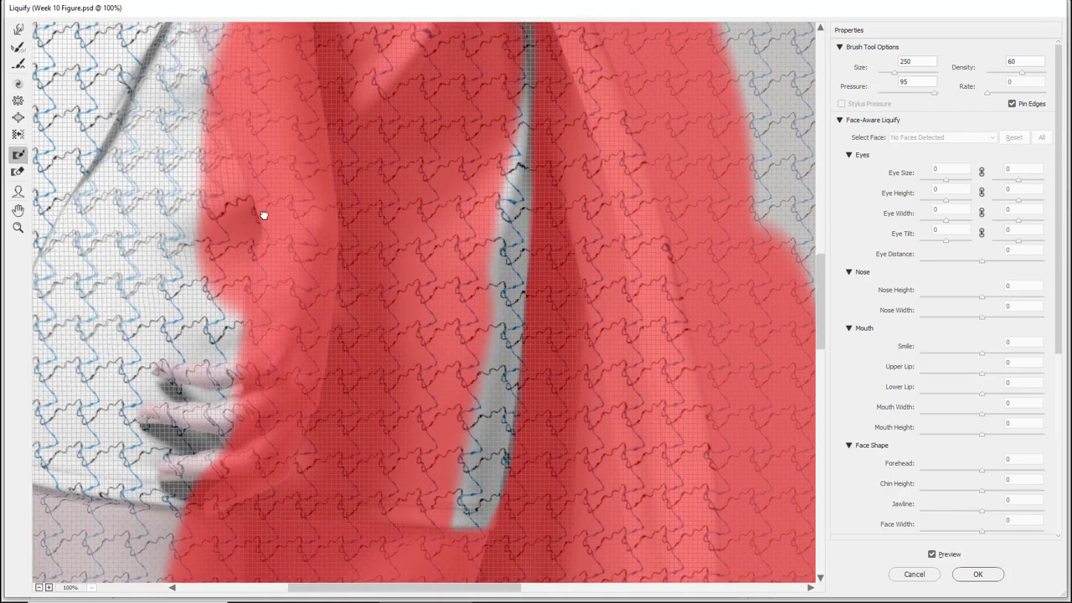
drag(239, 260, 214, 494)
drag(229, 425, 276, 106)
mouse_move(247, 189)
mouse_down()
mouse_move(232, 237)
mouse_move(490, 462)
mouse_move(205, 406)
mouse_move(156, 329)
mouse_up()
drag(156, 329, 145, 531)
mouse_move(144, 440)
mouse_down()
mouse_move(151, 297)
mouse_move(214, 50)
mouse_up()
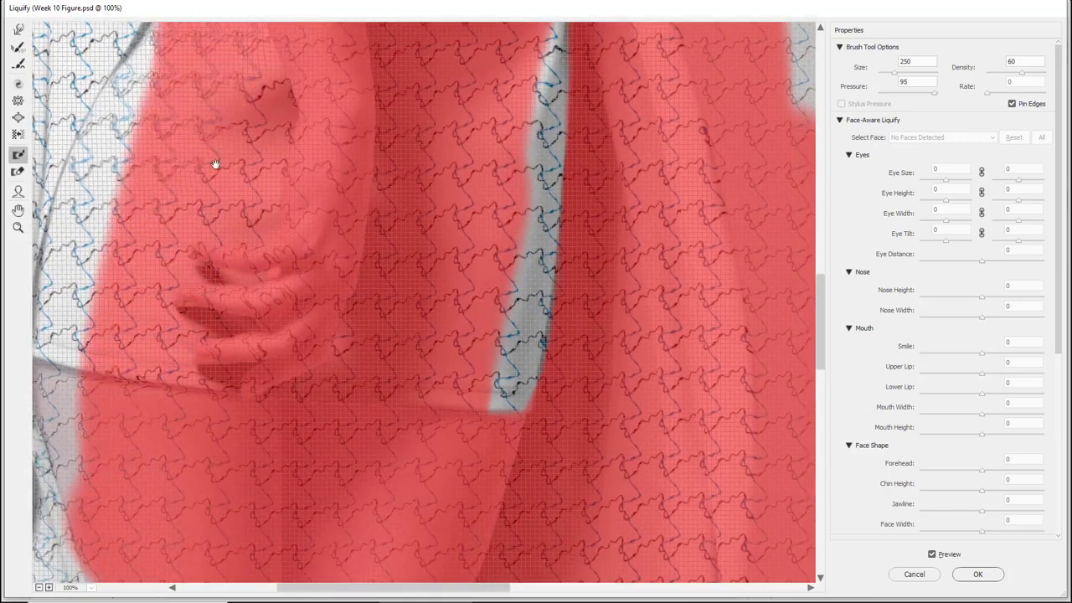
drag(216, 164, 183, 468)
mouse_move(196, 408)
mouse_down()
mouse_move(226, 161)
mouse_move(335, 56)
mouse_move(299, 104)
mouse_up()
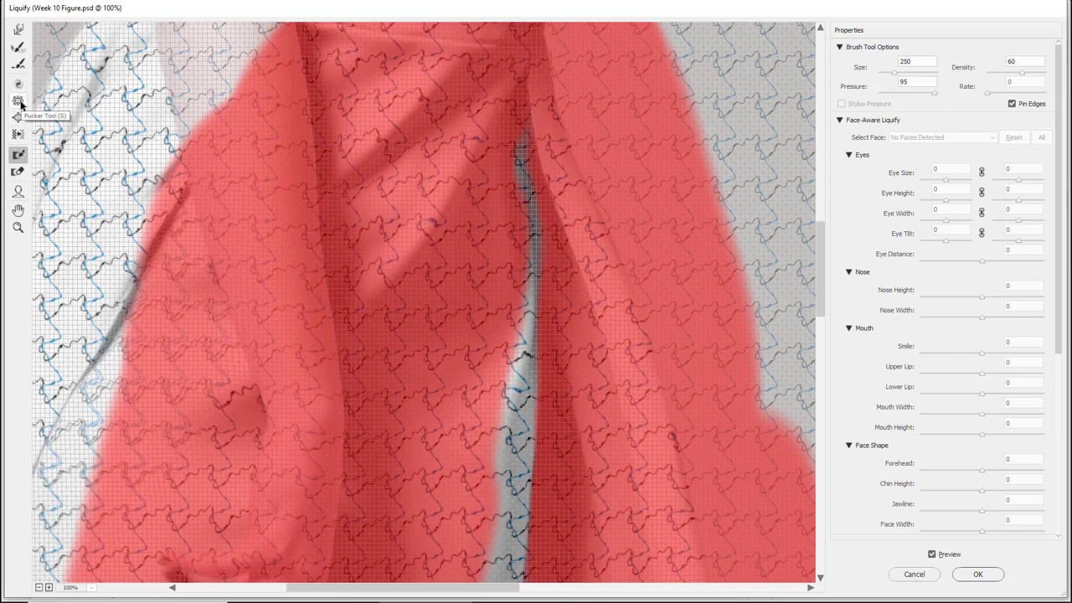
Freeze the rest of the front-facing figure's dress, her arms, legs and the surrounding background with a size 700 Freeze Mask brush.
click(18, 29)
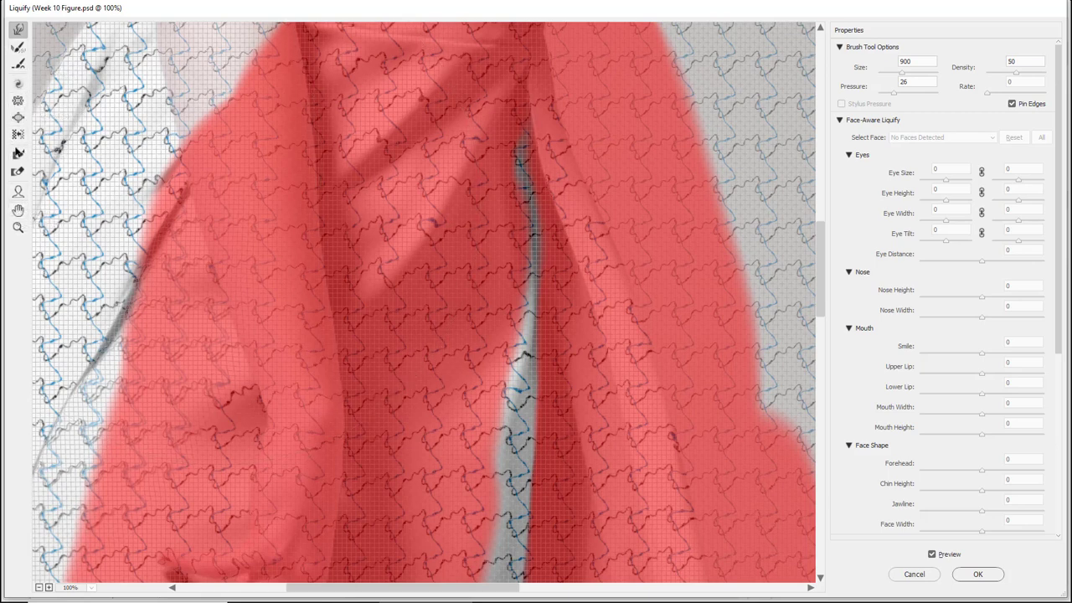
click(17, 155)
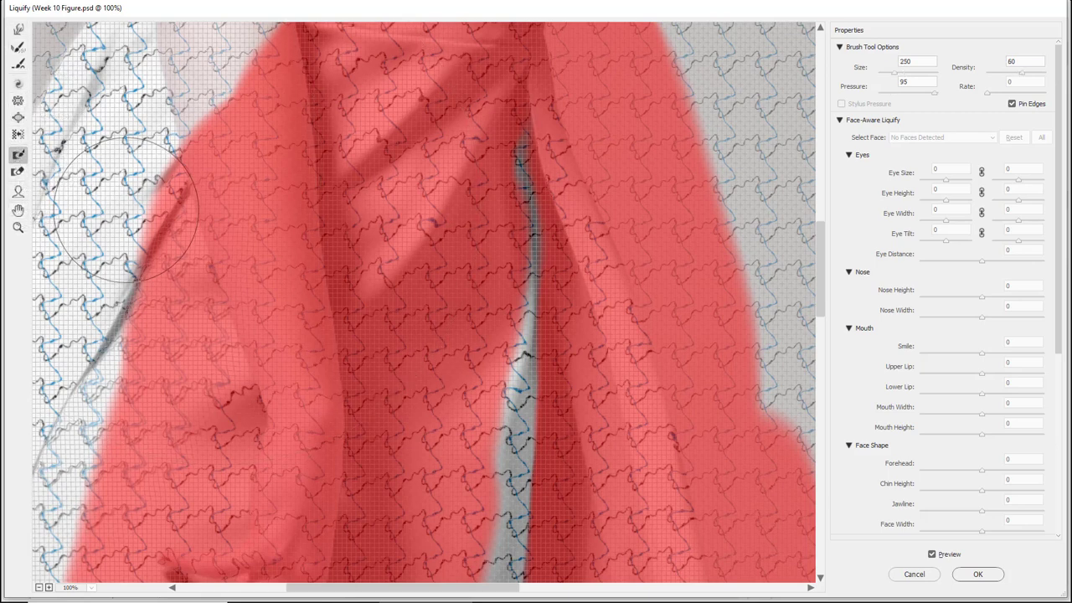
click(17, 228)
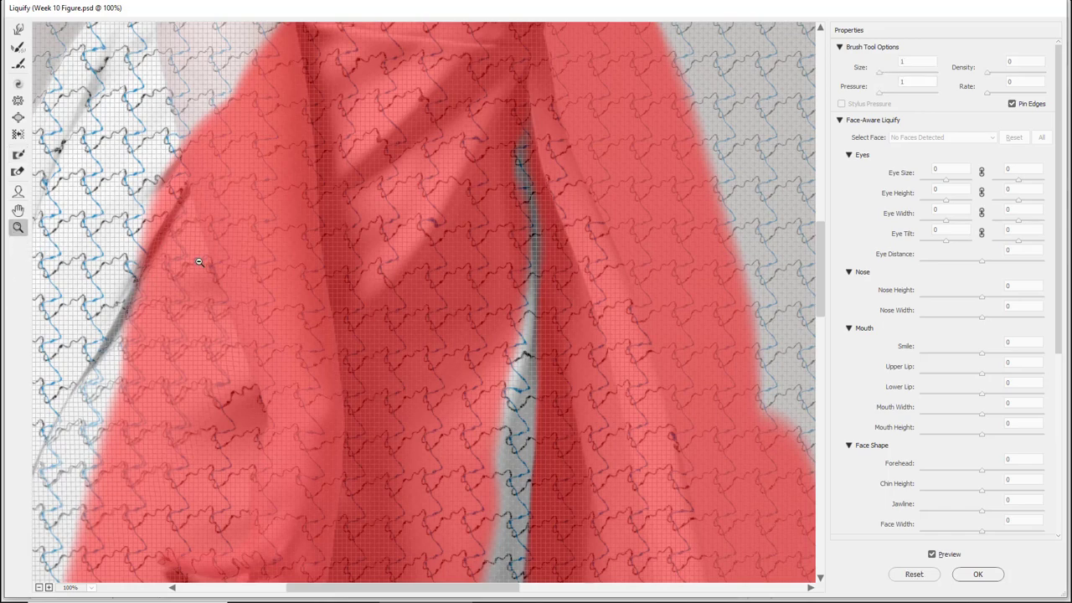
alt+click(199, 262)
alt+click(198, 259)
alt+click(185, 312)
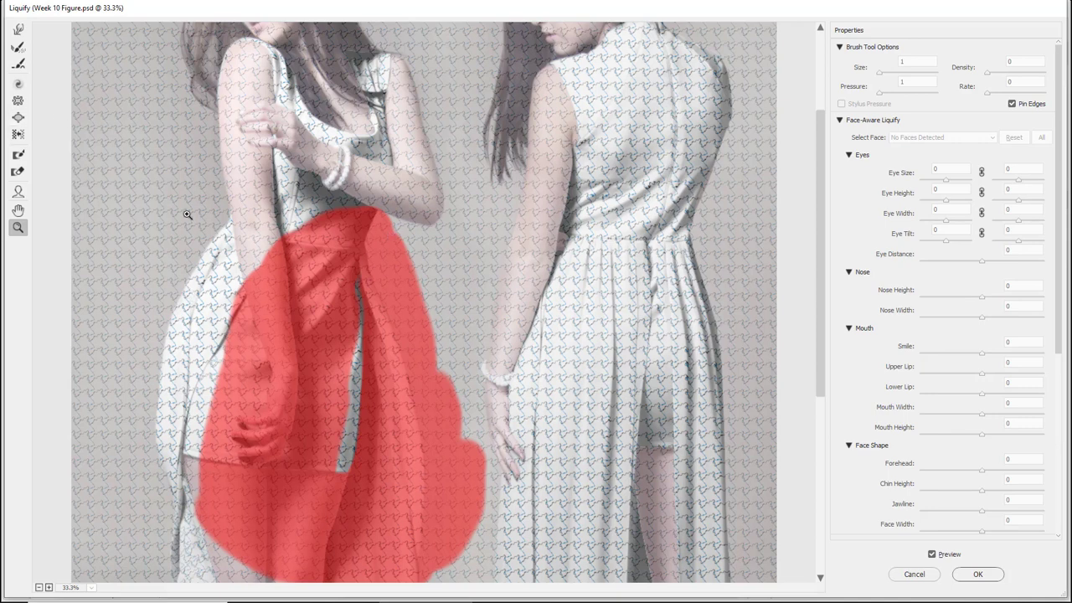
click(20, 170)
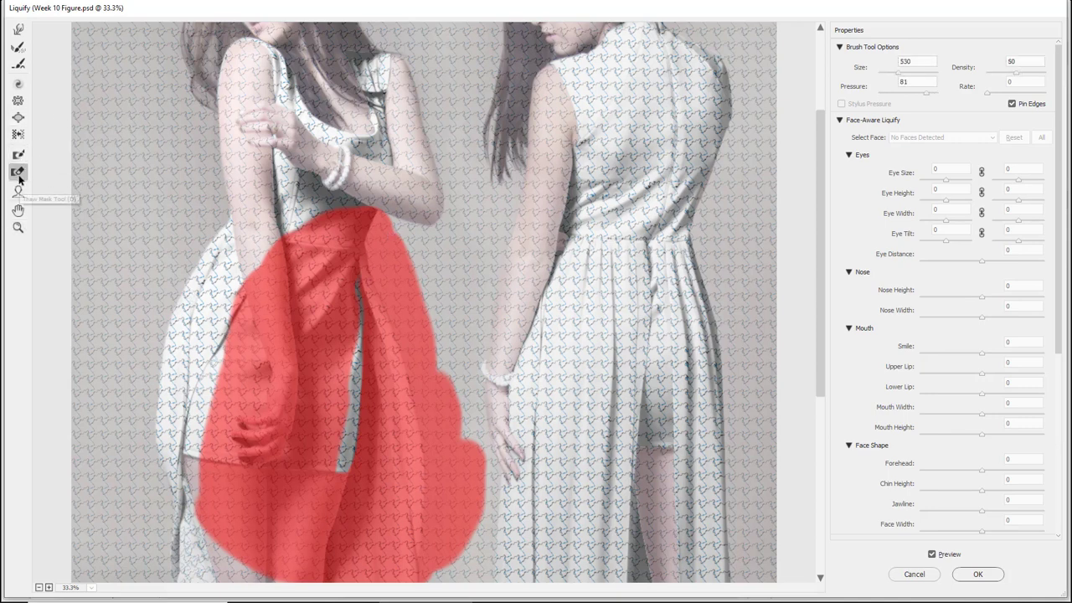
click(19, 160)
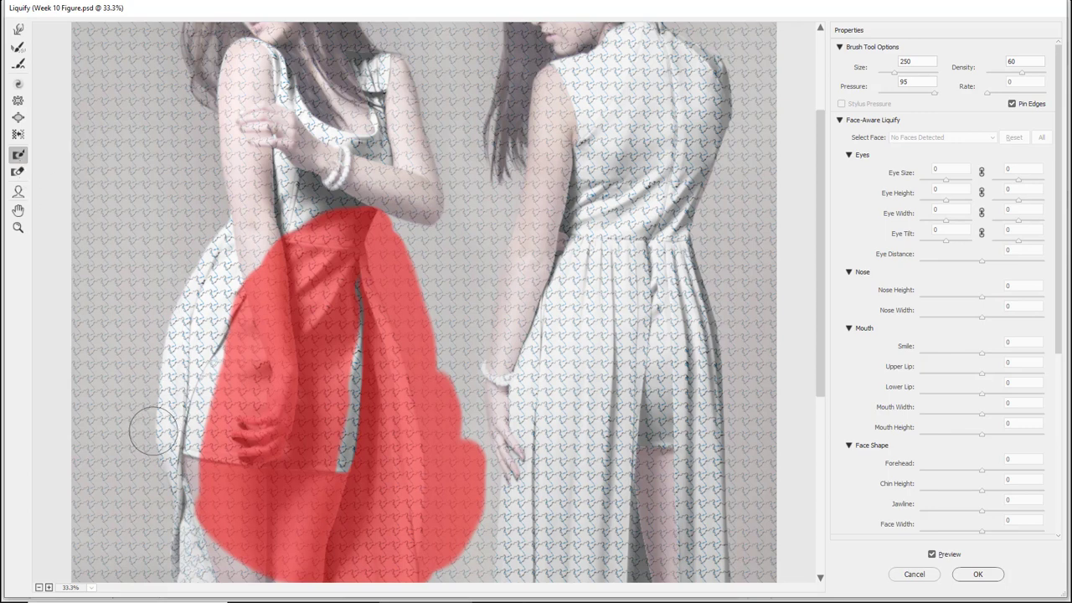
key(bracketright)
key(bracketright)
mouse_move(163, 466)
mouse_down()
mouse_move(199, 258)
mouse_move(241, 185)
mouse_move(314, 157)
mouse_move(343, 161)
mouse_move(281, 193)
mouse_move(194, 333)
mouse_move(154, 517)
mouse_move(252, 572)
mouse_up()
key(space)
drag(216, 449, 216, 267)
mouse_move(156, 376)
mouse_down()
mouse_move(466, 423)
mouse_move(455, 153)
mouse_move(416, 54)
mouse_move(411, 425)
mouse_move(383, 179)
mouse_move(268, 109)
mouse_move(293, 239)
mouse_move(83, 578)
mouse_up()
key(space)
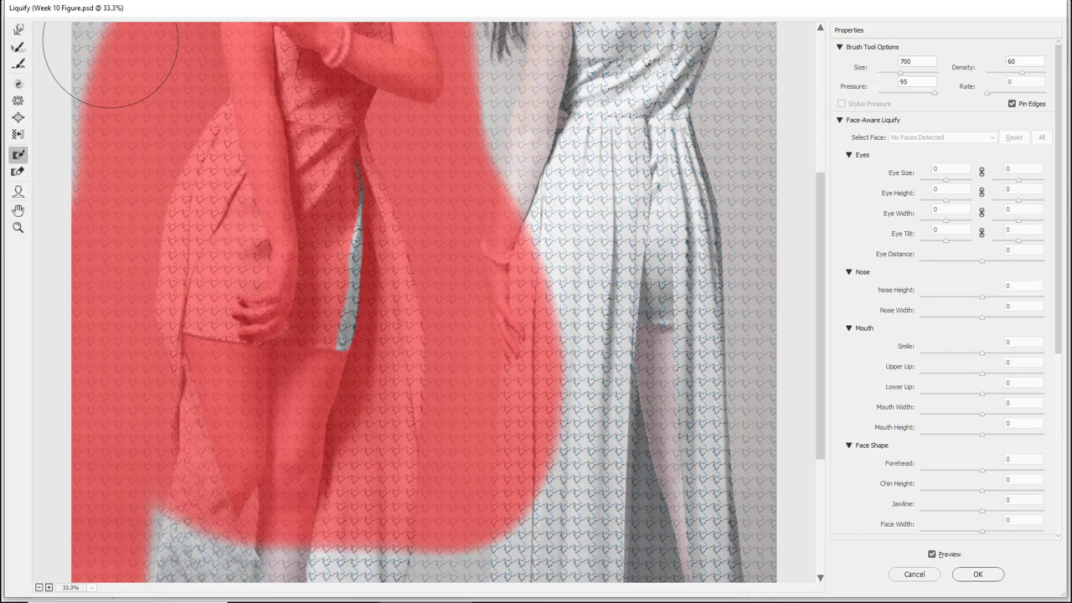
drag(111, 52, 109, 54)
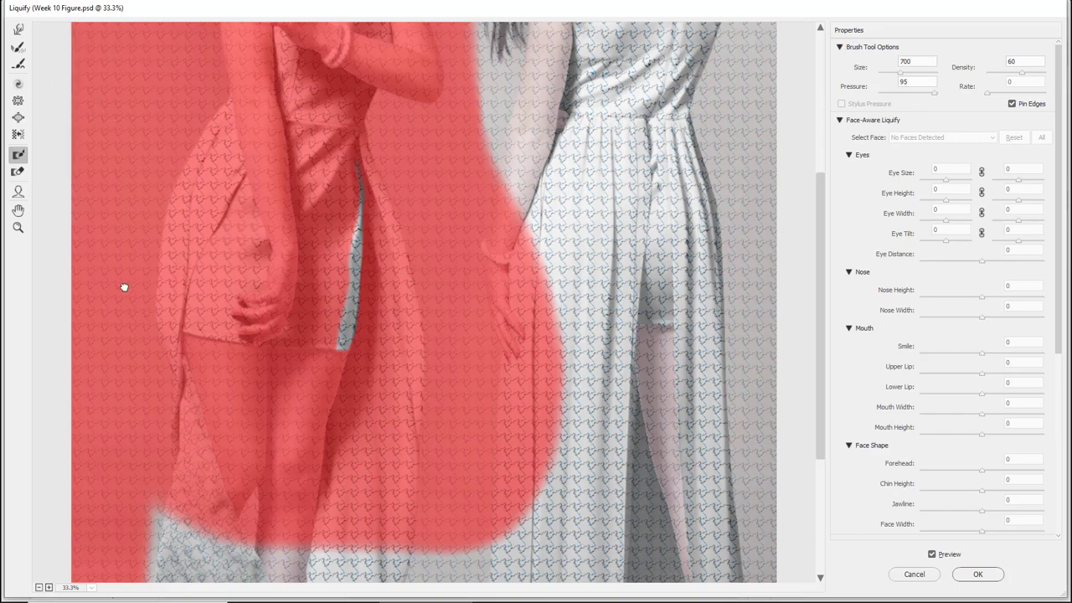
Extend the freeze mask down the lower legs and across to the back-facing figure's arm and nearest skirt panel.
scroll(125, 288, up, 3)
mouse_move(125, 276)
mouse_down()
mouse_move(131, 227)
mouse_move(310, 84)
mouse_move(514, 443)
mouse_move(548, 548)
mouse_up()
scroll(430, 115, down, 3)
mouse_move(430, 114)
mouse_down()
mouse_move(511, 224)
mouse_move(507, 436)
mouse_move(416, 521)
mouse_move(212, 519)
mouse_move(142, 479)
mouse_move(165, 358)
mouse_move(147, 433)
mouse_move(316, 494)
mouse_move(545, 354)
mouse_up()
scroll(163, 488, down, 2)
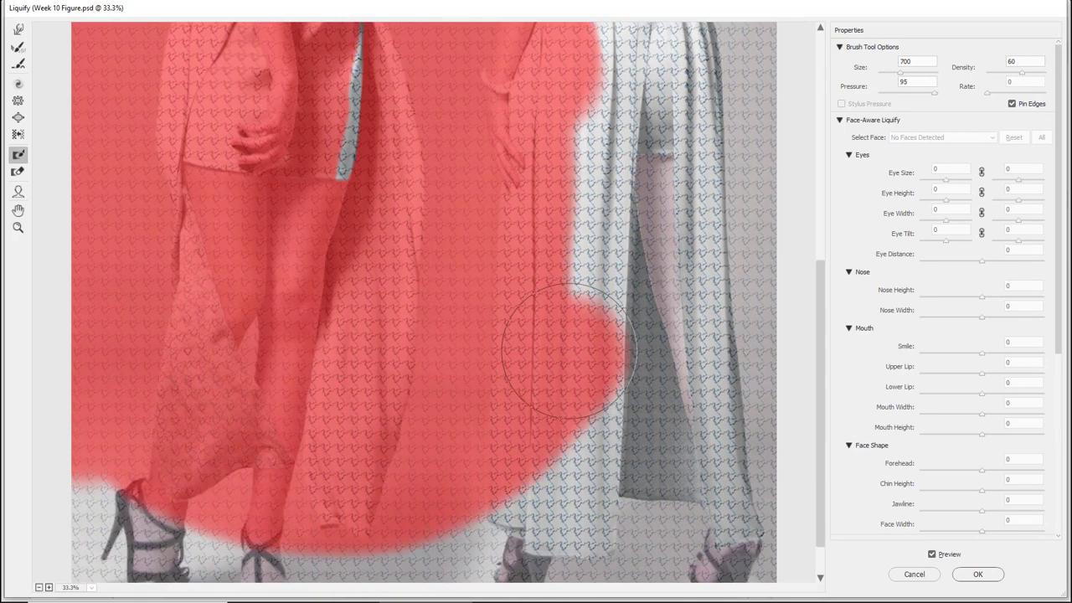
scroll(472, 383, up, 4)
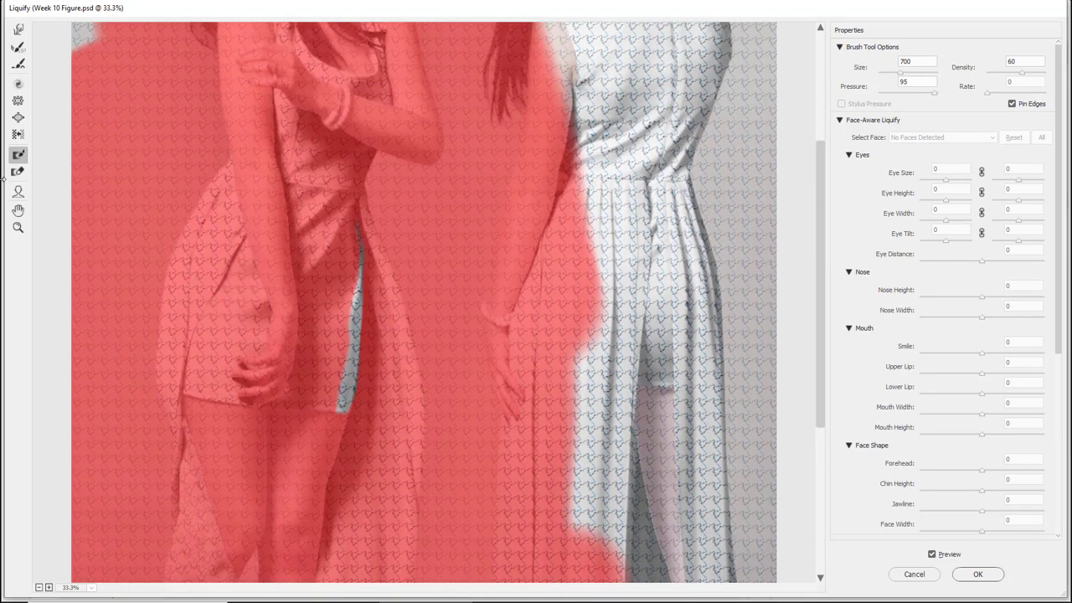
Shift the unfrozen pattern strip along the short skirt's outer edge with the Forward Warp tool at brush size 900, and apply Liquify.
key(z)
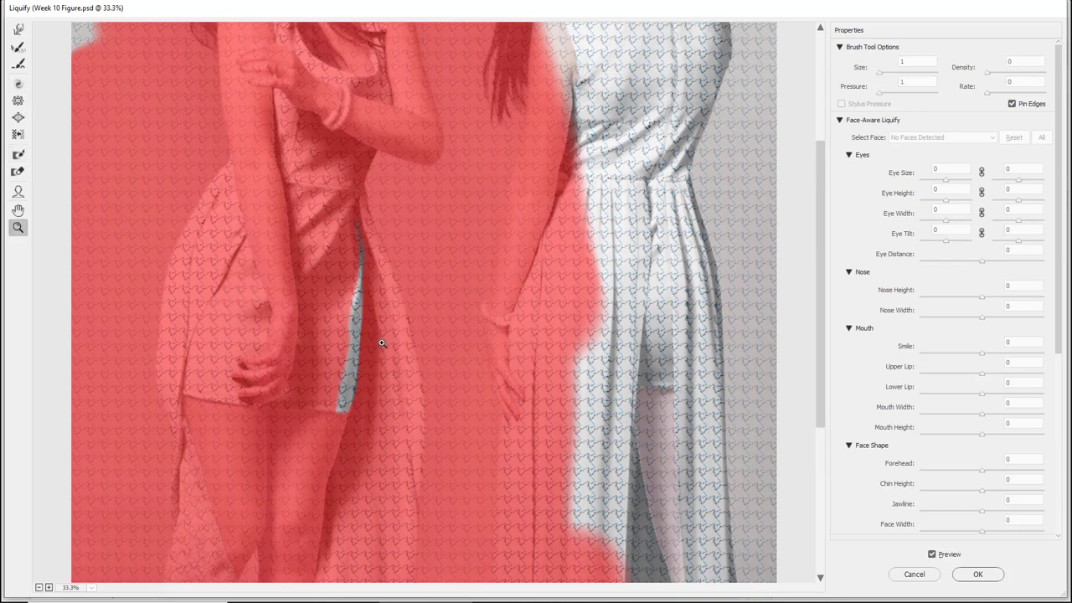
drag(382, 343, 455, 452)
drag(340, 279, 451, 411)
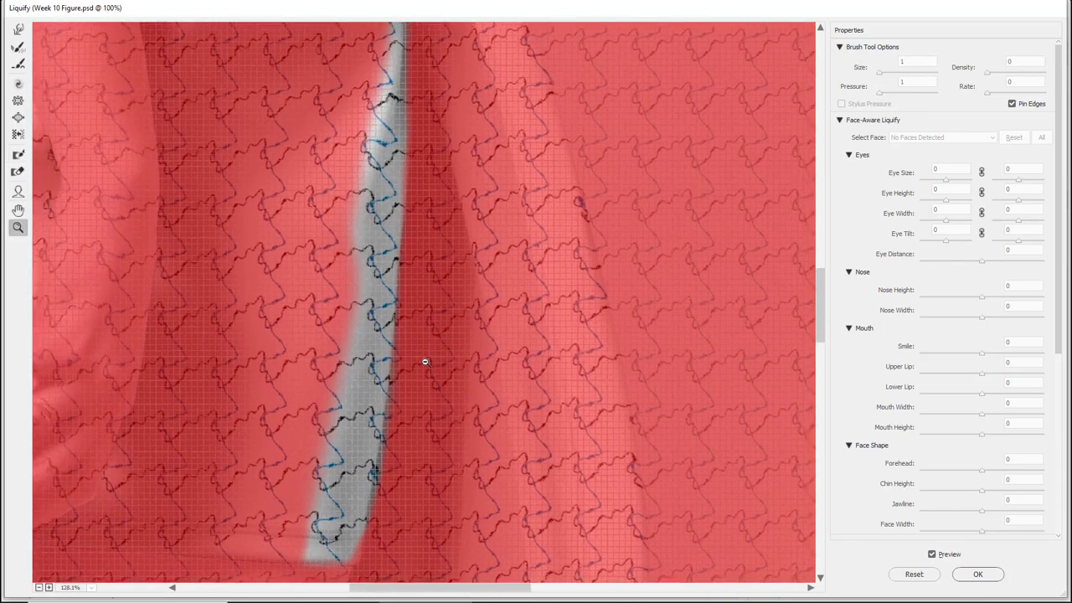
alt+click(425, 362)
alt+click(424, 362)
drag(392, 270, 403, 354)
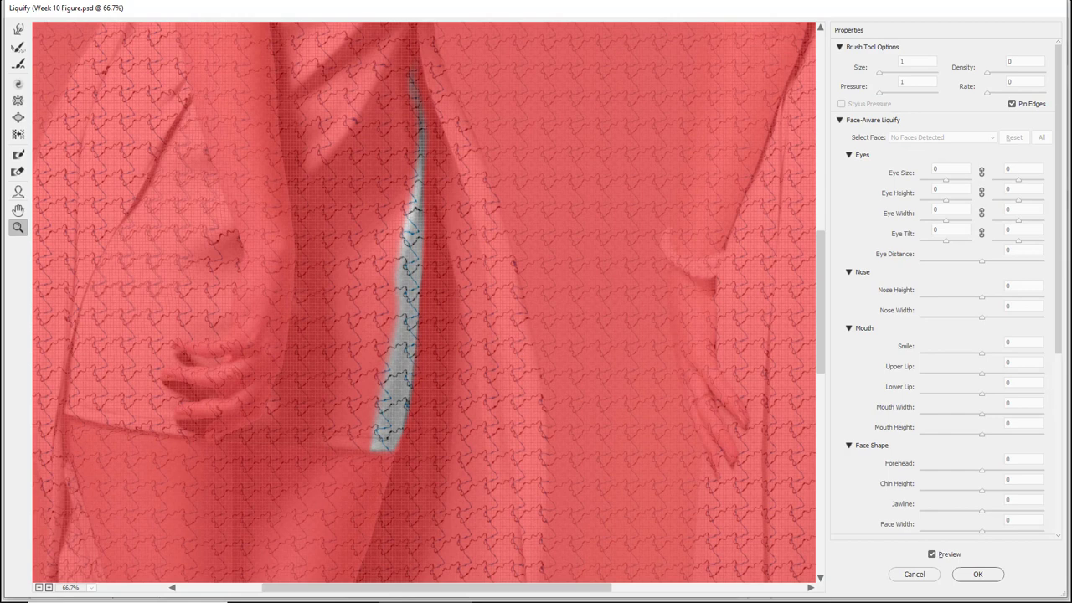
click(17, 30)
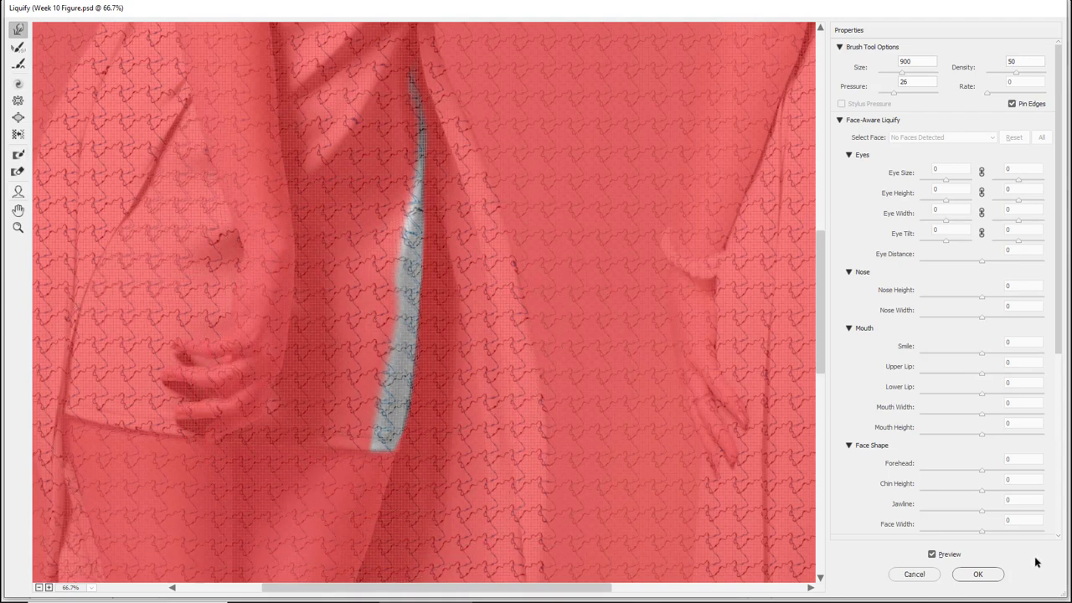
click(976, 576)
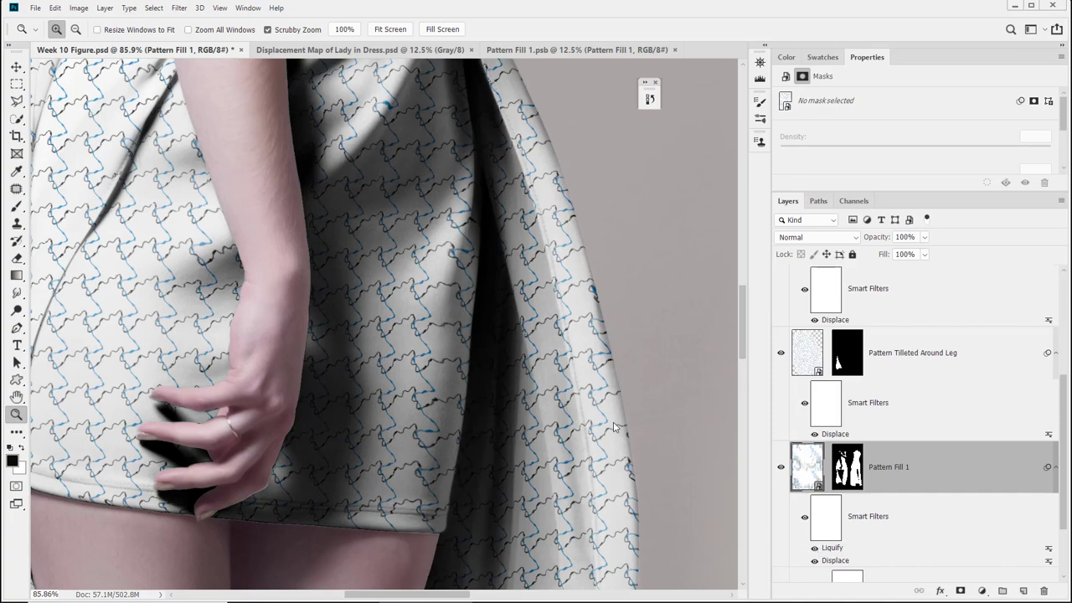
Save the document and reopen Pattern Fill 1's Liquify smart filter, framing the short skirt and outer panel at 57.6% zoom.
key(ctrl+shift+x)
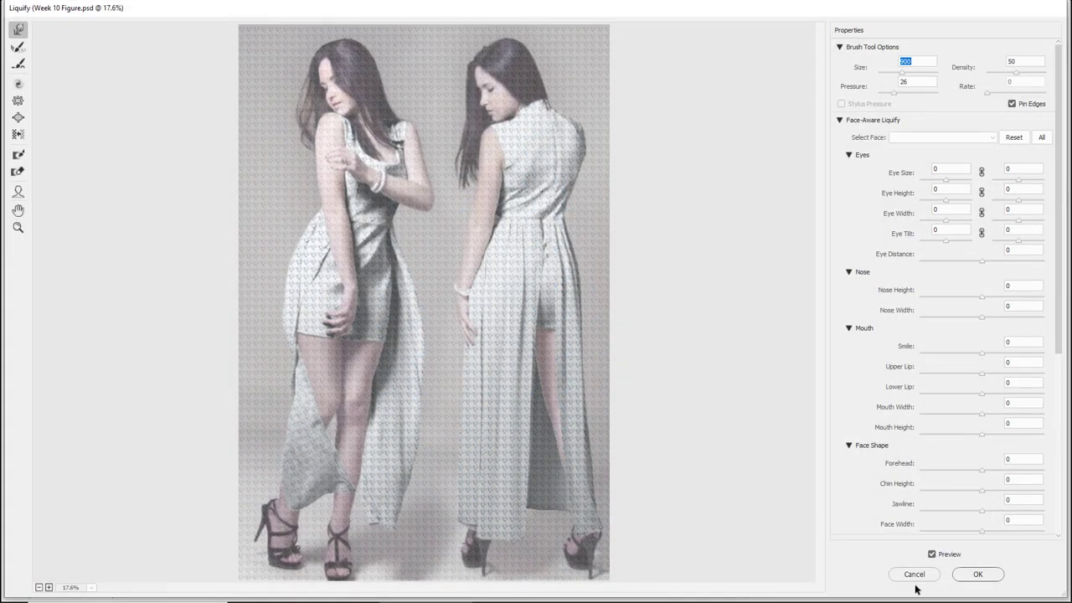
click(913, 575)
key(ctrl+s)
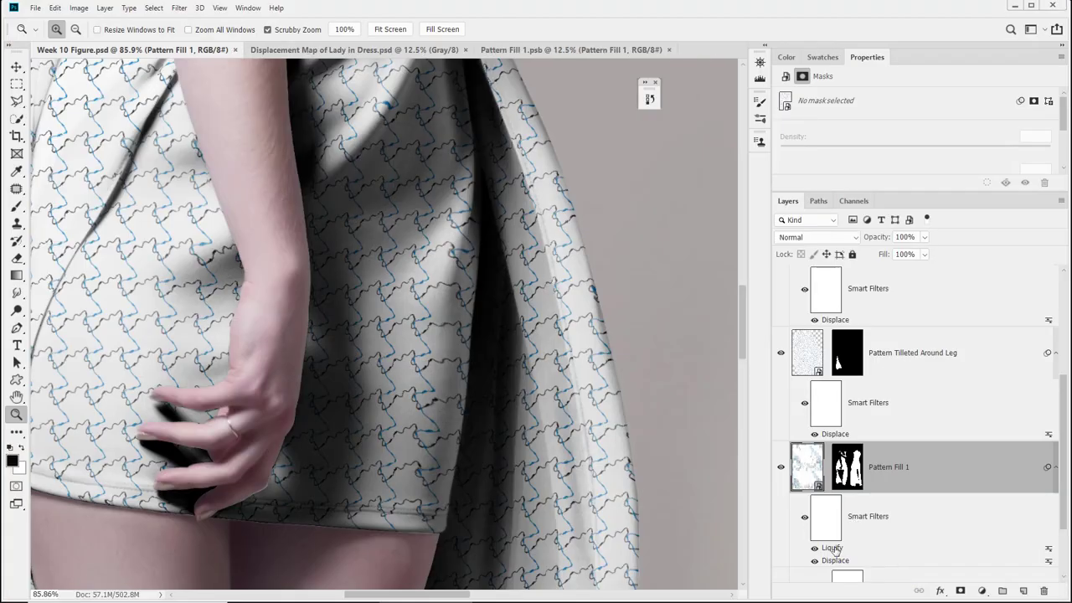
double_click(833, 549)
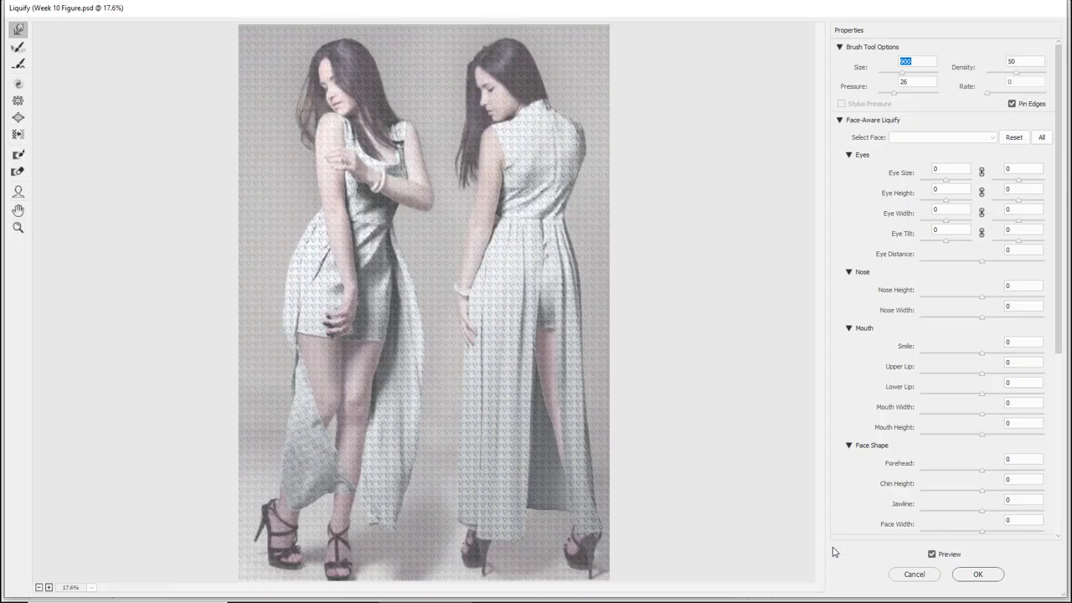
click(18, 155)
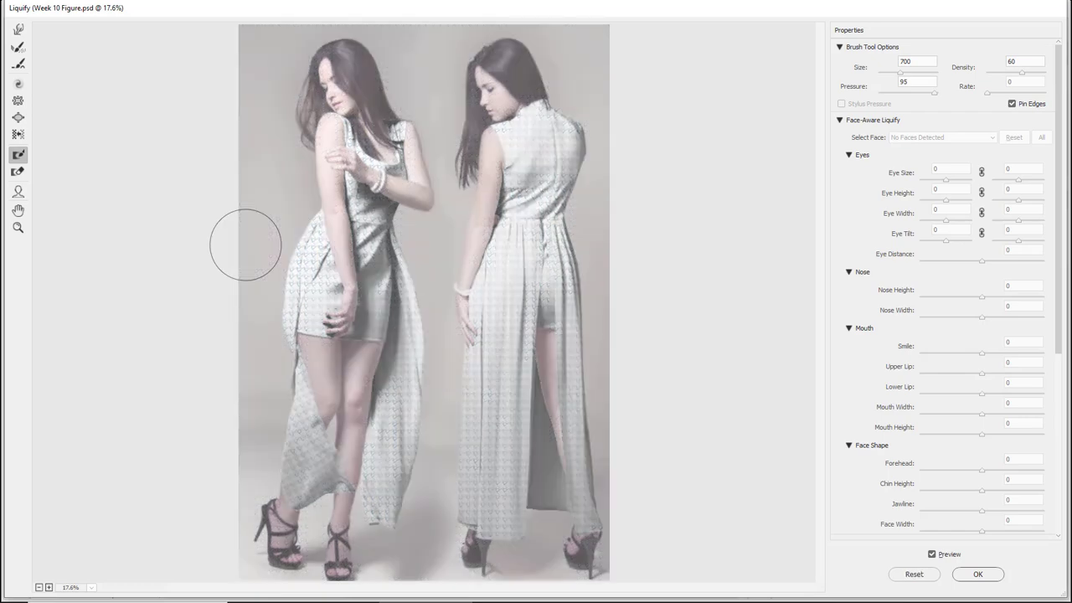
key(alt)
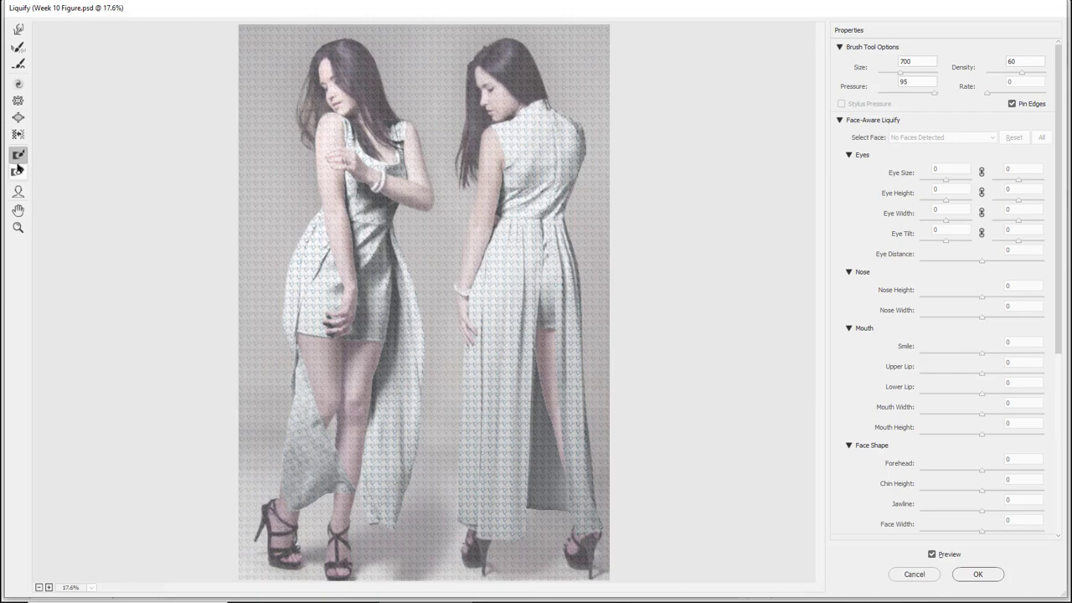
key(z)
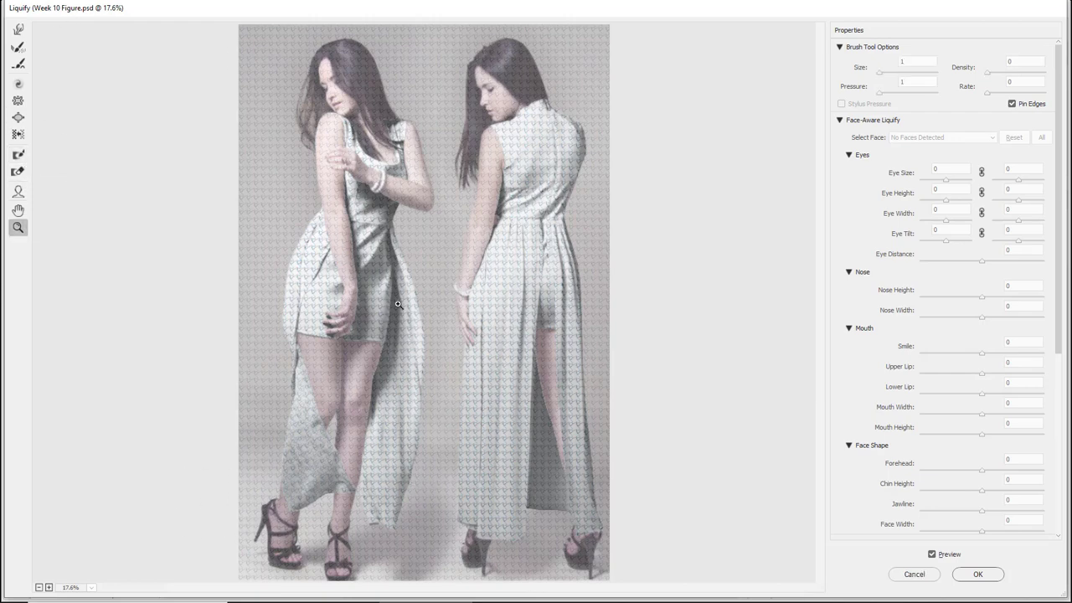
click(427, 396)
click(418, 405)
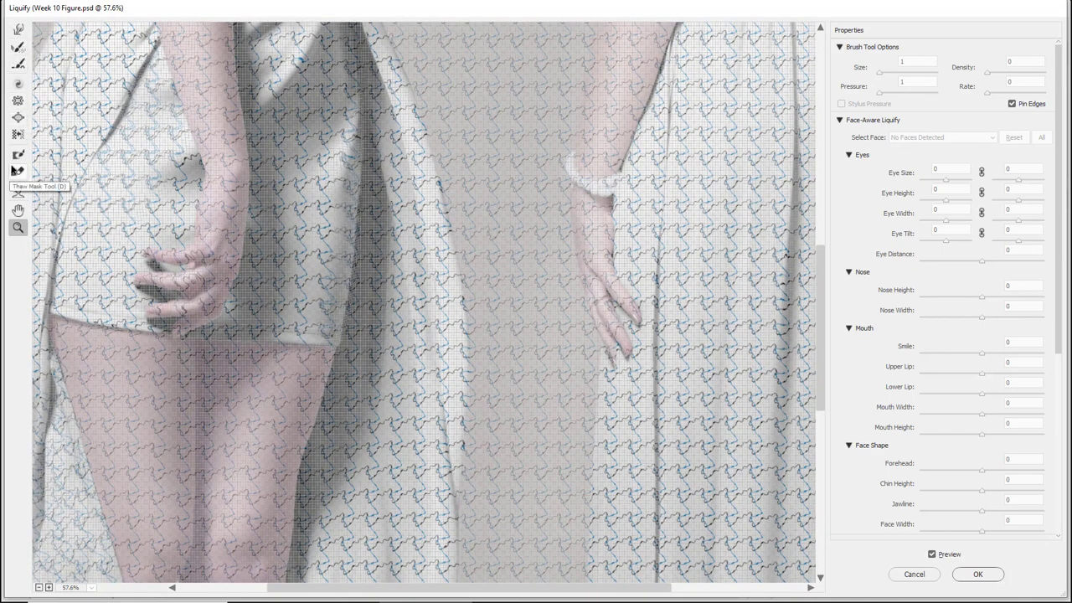
Freeze the short skirt, legs, arms and the dress's far side with the size 700 Freeze Mask brush, stopping at the skirt's outer edge.
click(18, 154)
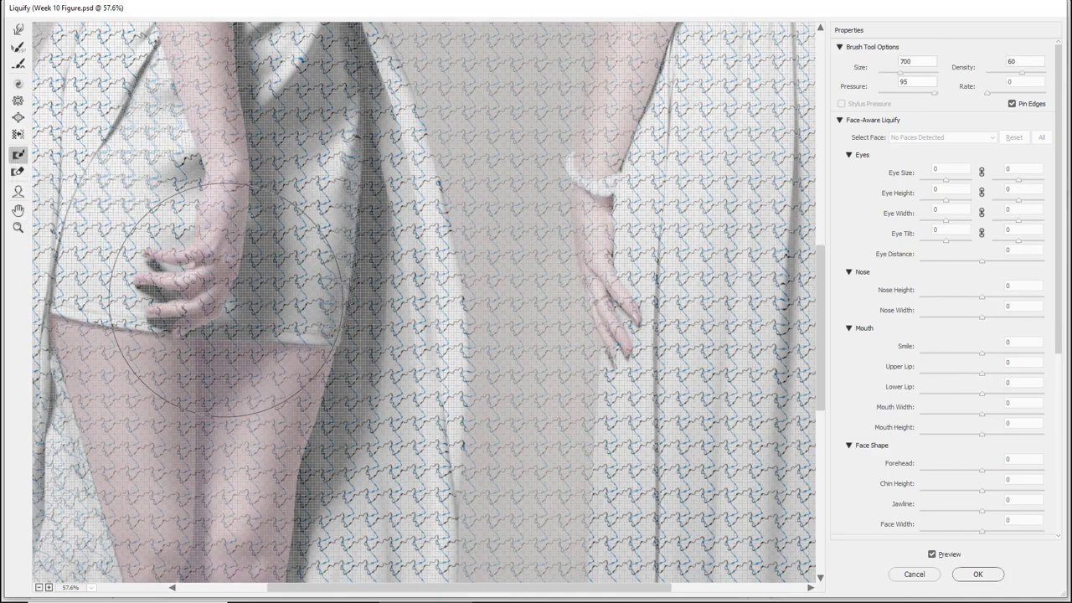
mouse_move(208, 331)
mouse_down()
mouse_move(217, 343)
mouse_move(231, 284)
mouse_move(244, 84)
mouse_move(226, 318)
mouse_move(239, 197)
mouse_up()
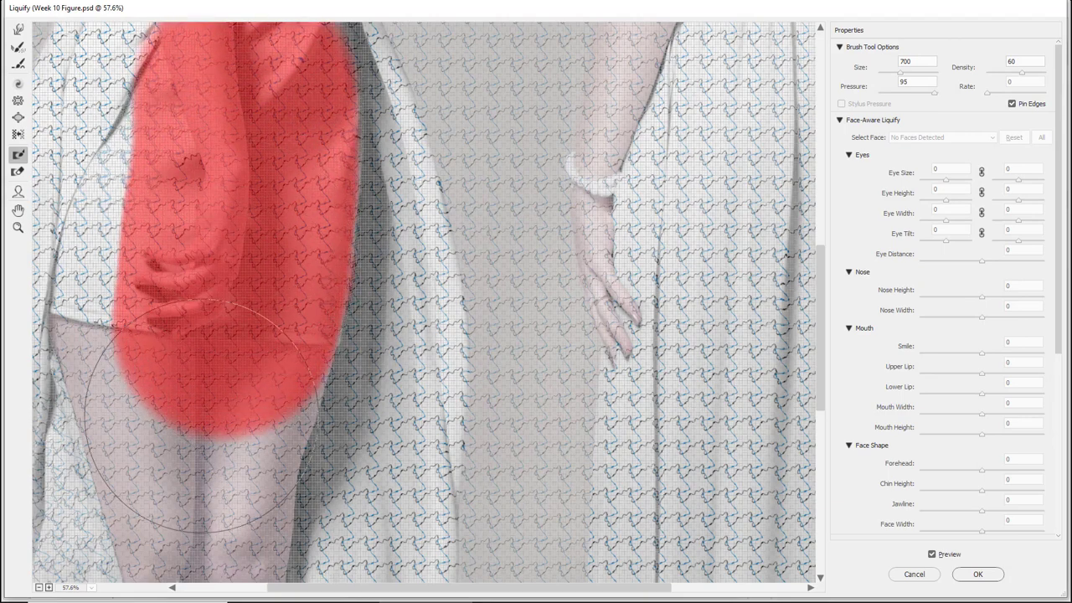
mouse_move(214, 368)
mouse_down()
mouse_move(196, 452)
mouse_move(193, 296)
mouse_move(173, 297)
mouse_move(153, 479)
mouse_up()
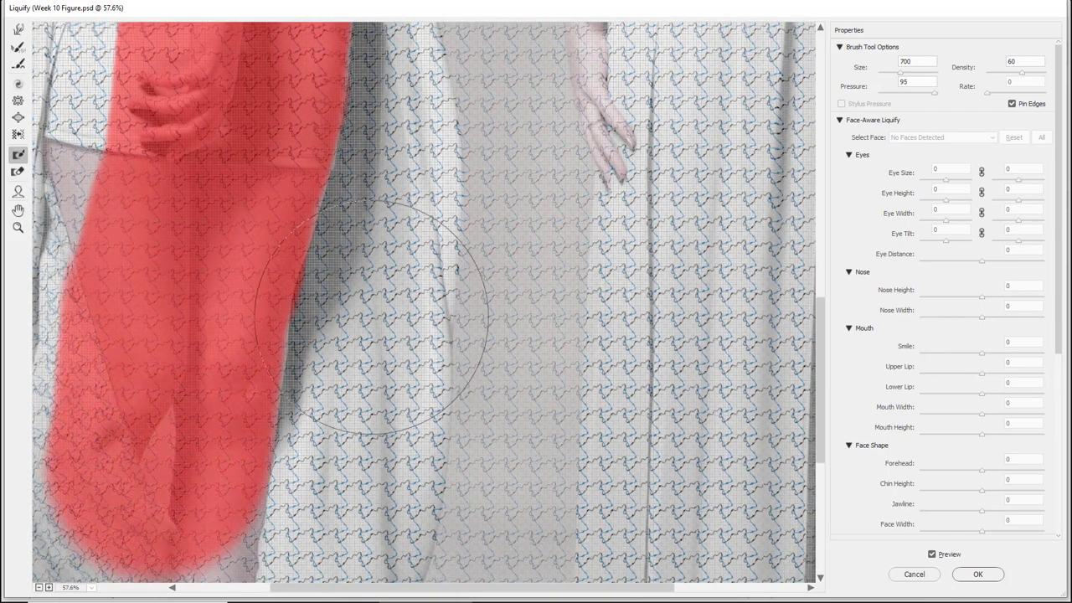
drag(169, 359, 298, 447)
drag(205, 376, 228, 88)
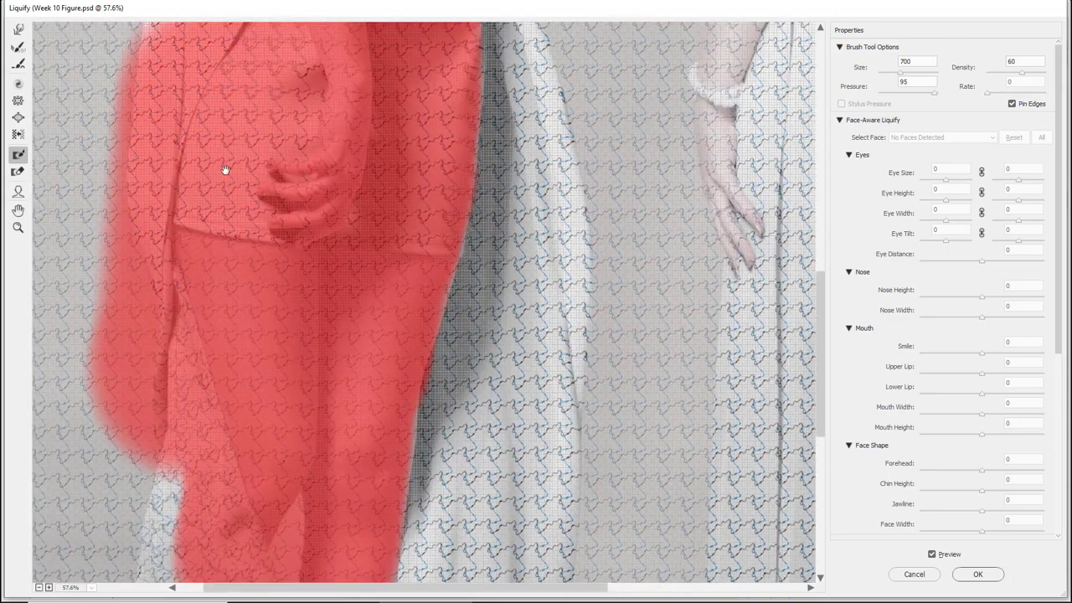
drag(225, 170, 203, 414)
mouse_move(209, 240)
mouse_down()
mouse_move(418, 30)
mouse_move(513, 48)
mouse_up()
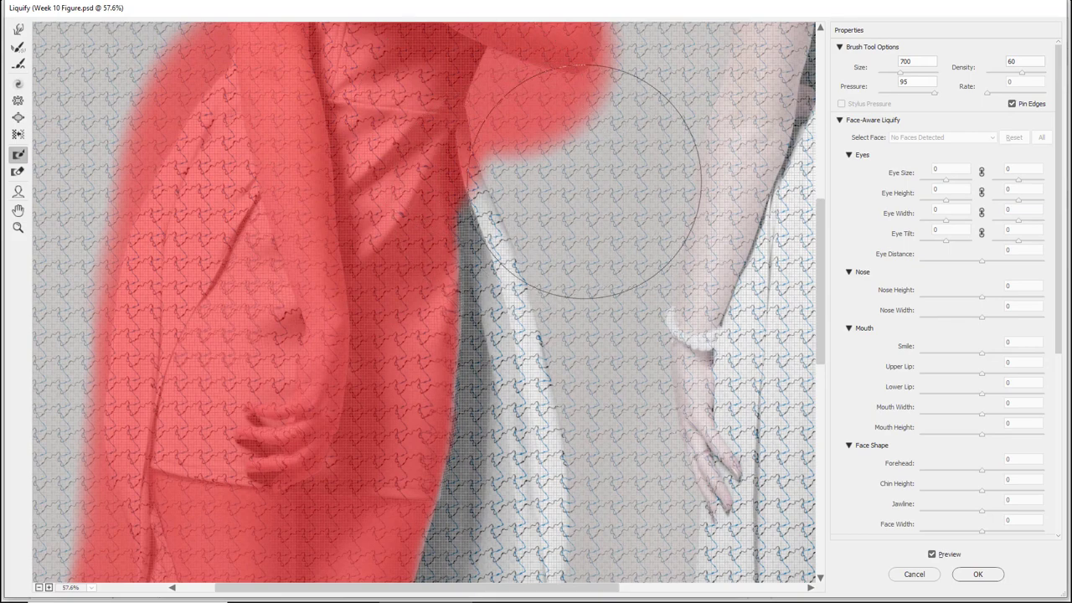
Freeze the outer panel and the background between the figures, leaving the shadowed fold beside the short skirt and thigh unfrozen.
mouse_move(562, 179)
mouse_down()
mouse_move(606, 304)
mouse_move(535, 120)
mouse_move(542, 268)
mouse_move(554, 190)
mouse_move(531, 163)
mouse_move(540, 490)
mouse_up()
drag(535, 332, 526, 195)
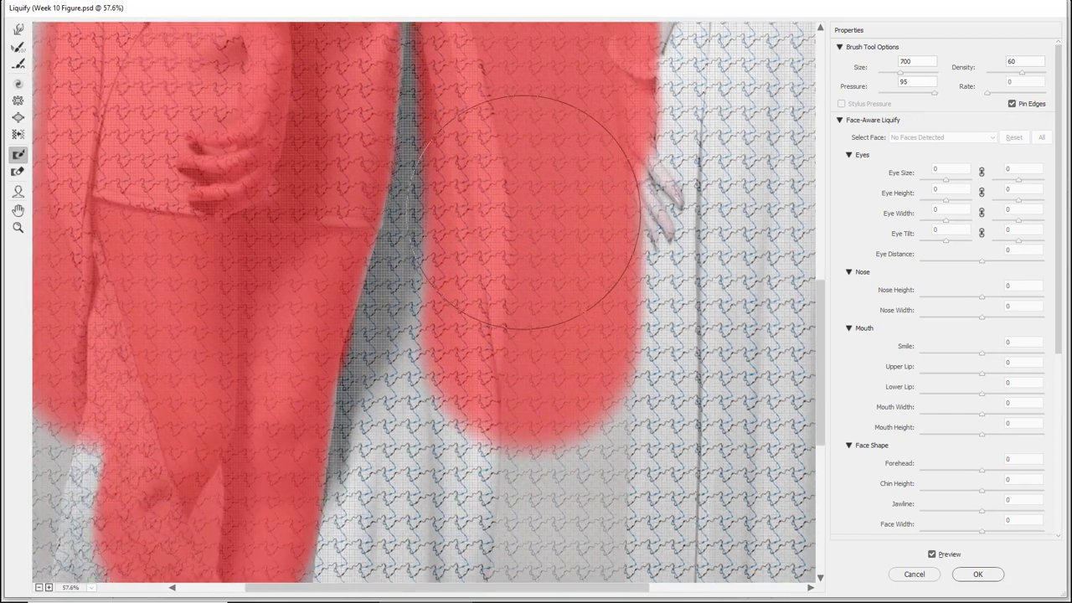
mouse_move(523, 234)
mouse_down()
mouse_move(508, 344)
mouse_move(415, 564)
mouse_up()
drag(439, 448, 455, 160)
mouse_move(439, 212)
mouse_down()
mouse_move(402, 320)
mouse_move(370, 355)
mouse_move(268, 369)
mouse_move(337, 462)
mouse_move(478, 461)
mouse_move(570, 324)
mouse_move(596, 159)
mouse_move(393, 516)
mouse_move(439, 485)
mouse_move(508, 274)
mouse_move(537, 122)
mouse_move(508, 403)
mouse_move(420, 77)
mouse_up()
mouse_move(445, 228)
mouse_down()
mouse_move(522, 375)
mouse_move(515, 536)
mouse_up()
Freeze the background between the figures and beside the dress's far side with the size 700 Freeze Mask brush.
mouse_move(589, 350)
mouse_down()
mouse_move(280, 210)
mouse_move(536, 119)
mouse_move(77, 296)
mouse_move(98, 453)
mouse_move(142, 174)
mouse_up()
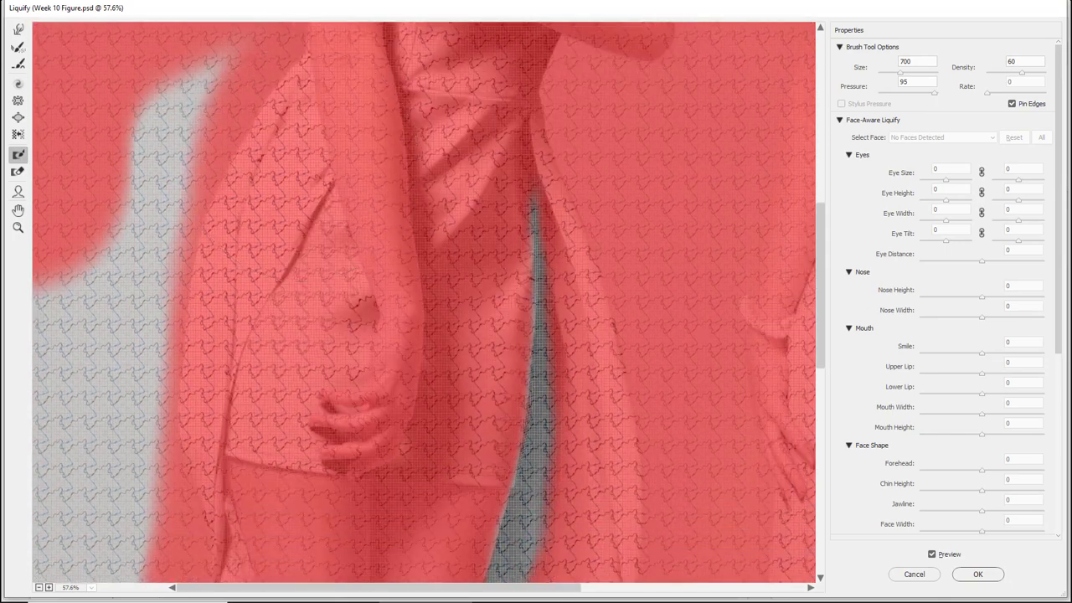
drag(255, 28, 158, 576)
drag(239, 326, 239, 73)
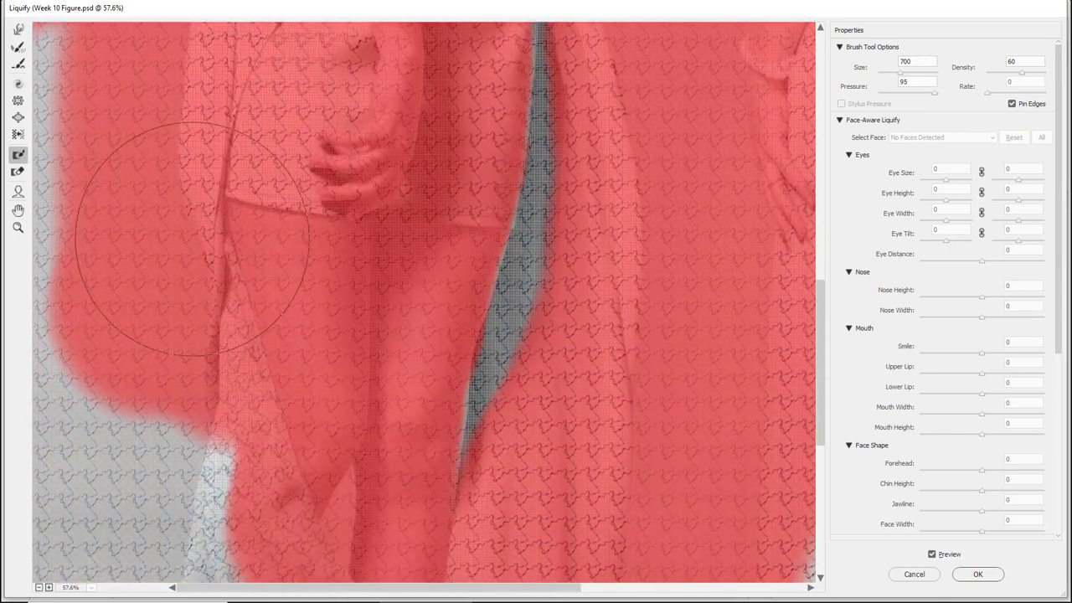
drag(192, 239, 203, 577)
drag(153, 323, 170, 451)
mouse_move(89, 481)
mouse_down()
mouse_move(59, 335)
mouse_move(64, 181)
mouse_up()
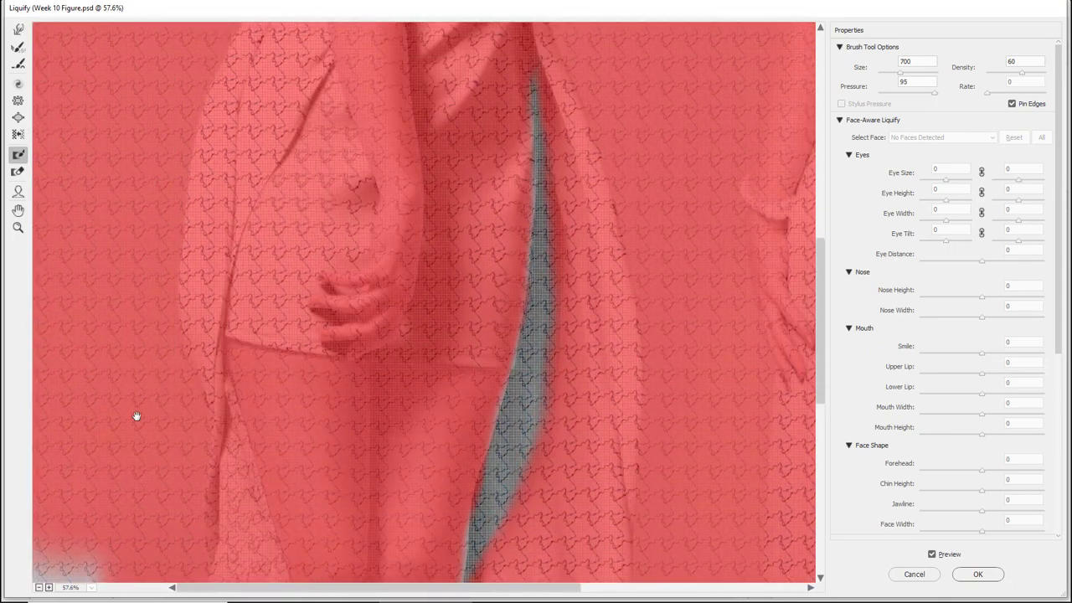
Extend the freeze around the lower hem and legs and across the upper body, leaving the shadowed fold beside the short skirt unfrozen.
drag(136, 417, 134, 60)
mouse_move(112, 142)
mouse_down()
mouse_move(98, 325)
mouse_move(134, 494)
mouse_move(215, 168)
mouse_up()
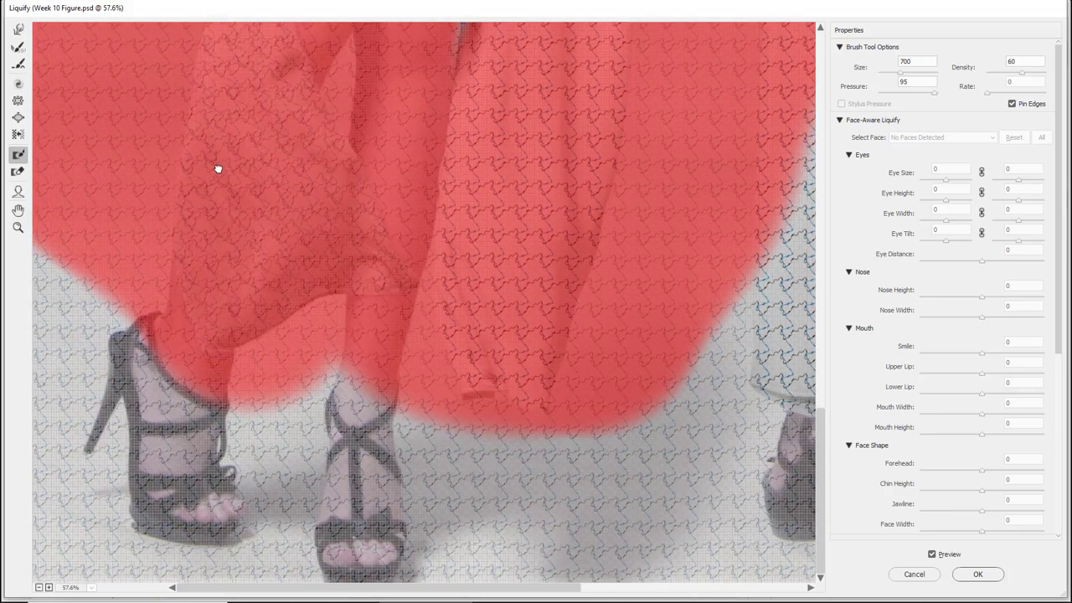
mouse_move(134, 193)
mouse_down()
mouse_move(131, 490)
mouse_move(494, 498)
mouse_move(285, 414)
mouse_move(646, 431)
mouse_move(721, 256)
mouse_up()
mouse_move(720, 252)
mouse_down()
mouse_move(314, 507)
mouse_move(433, 108)
mouse_move(440, 38)
mouse_up()
drag(344, 178, 320, 563)
drag(440, 402, 445, 125)
mouse_move(477, 27)
mouse_down()
mouse_move(515, 510)
mouse_move(490, 415)
mouse_move(150, 184)
mouse_move(540, 201)
mouse_up()
drag(463, 157, 50, 409)
drag(285, 194, 277, 41)
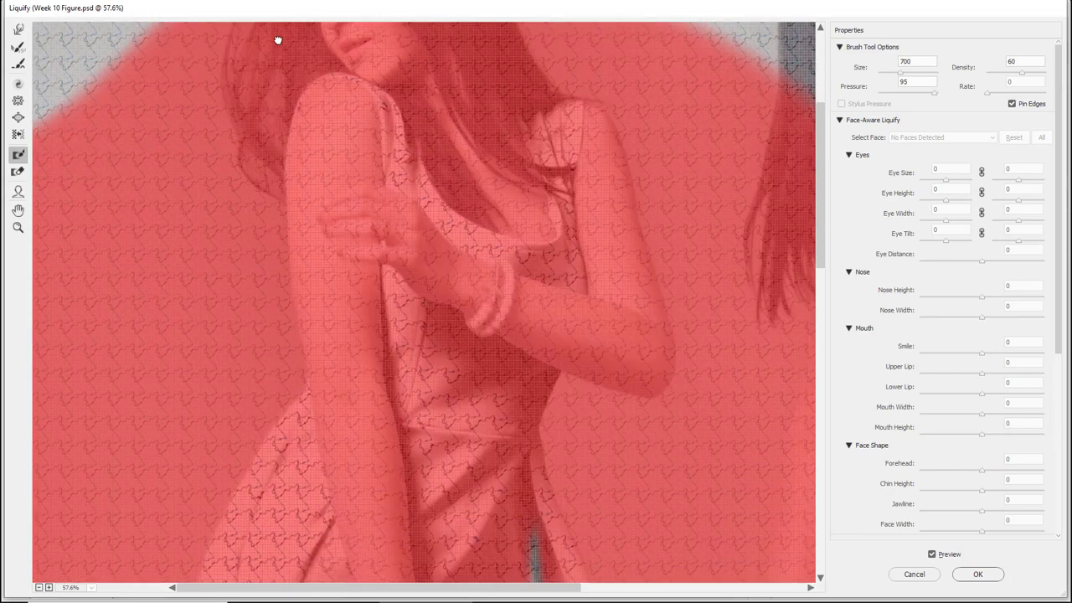
drag(416, 540, 327, 101)
drag(280, 152, 223, 47)
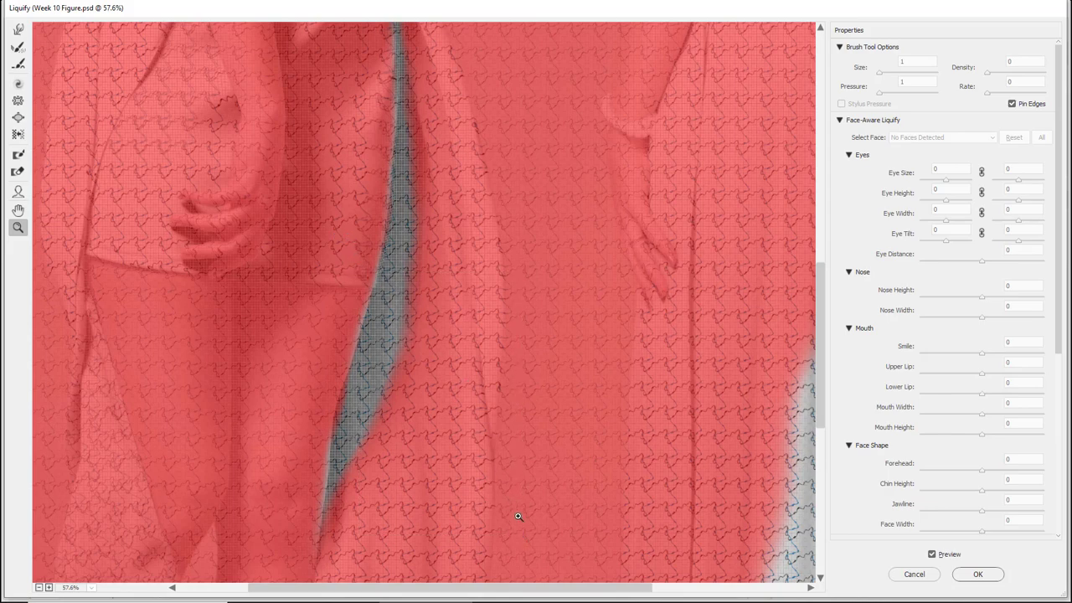
Refine the frozen edge of the short skirt along the shadowed fold up to the waist, using the Freeze Mask brush at size 70.
drag(518, 517, 361, 270)
drag(413, 323, 457, 485)
drag(330, 267, 352, 393)
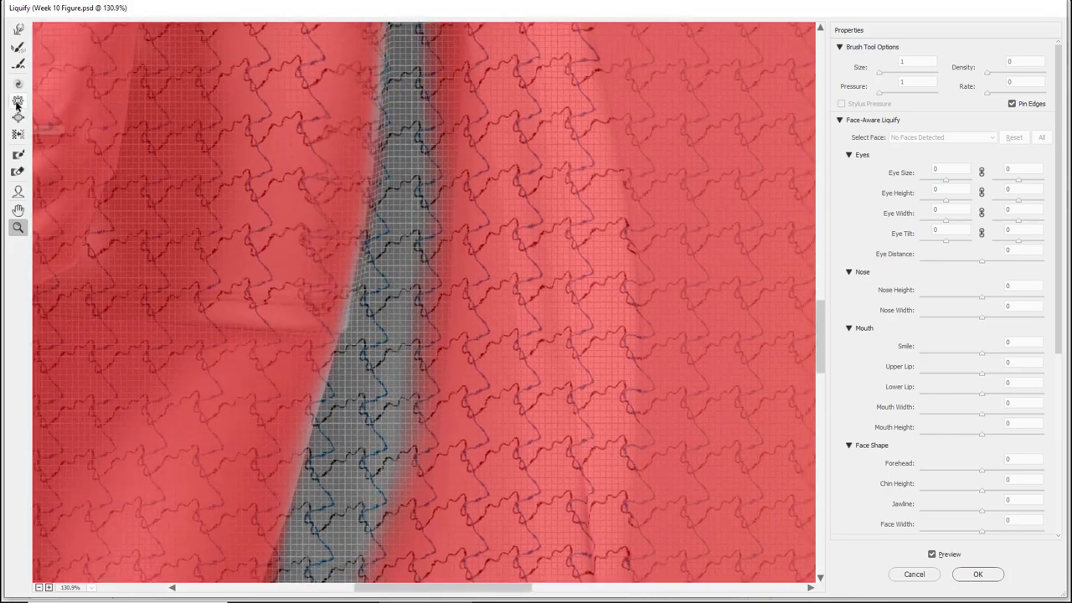
click(18, 156)
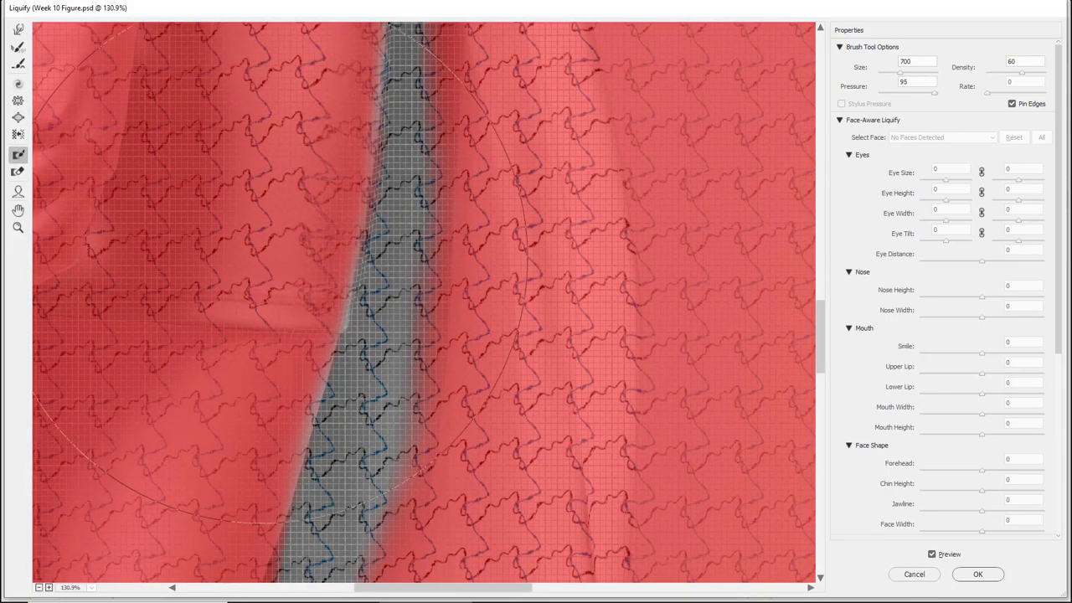
key(bracketright)
key(bracketright)
key(bracketright)
key(bracketright)
key(bracketright)
key(bracketright)
key(bracketright)
key(bracketright)
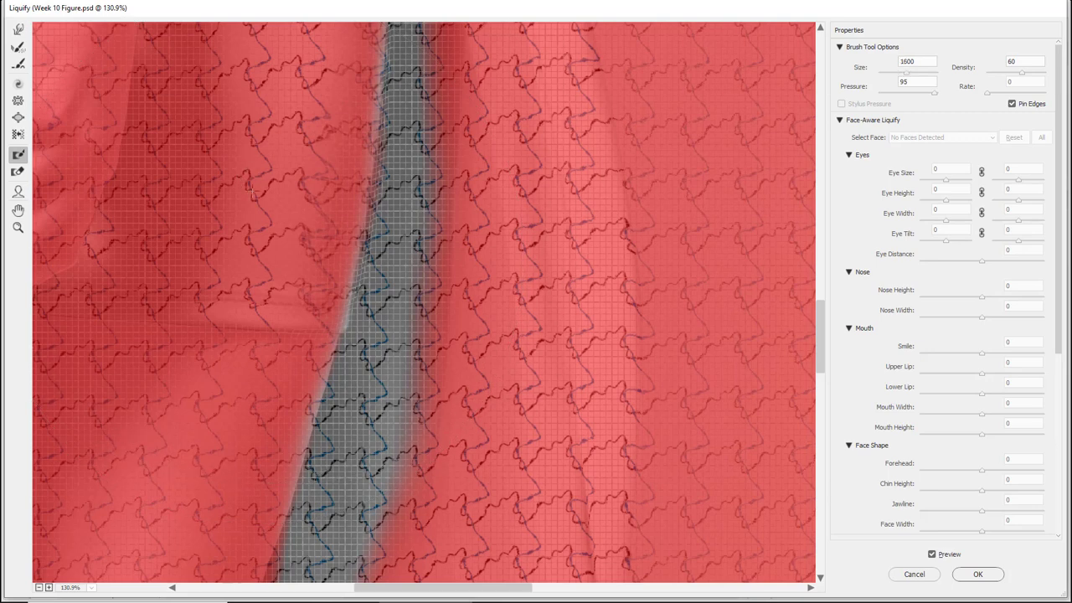
key(bracketleft)
key(bracketleft)
key(bracketleft)
key(bracketleft)
key(bracketleft)
key(bracketleft)
key(bracketleft)
key(bracketleft)
key(bracketleft)
key(bracketleft)
drag(330, 199, 286, 311)
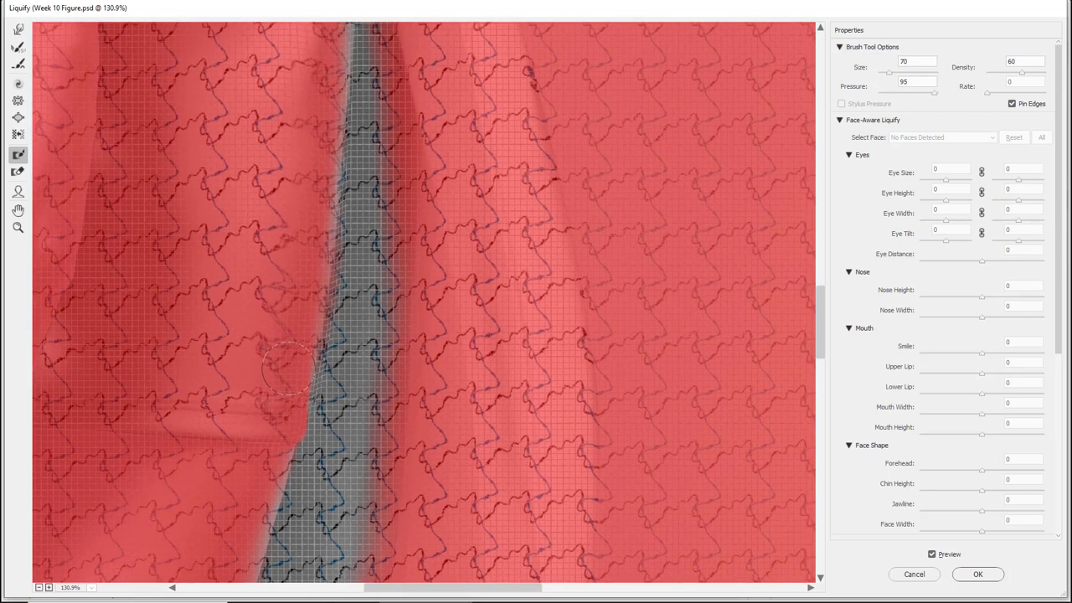
mouse_move(297, 266)
mouse_down()
mouse_move(268, 307)
mouse_move(260, 392)
mouse_up()
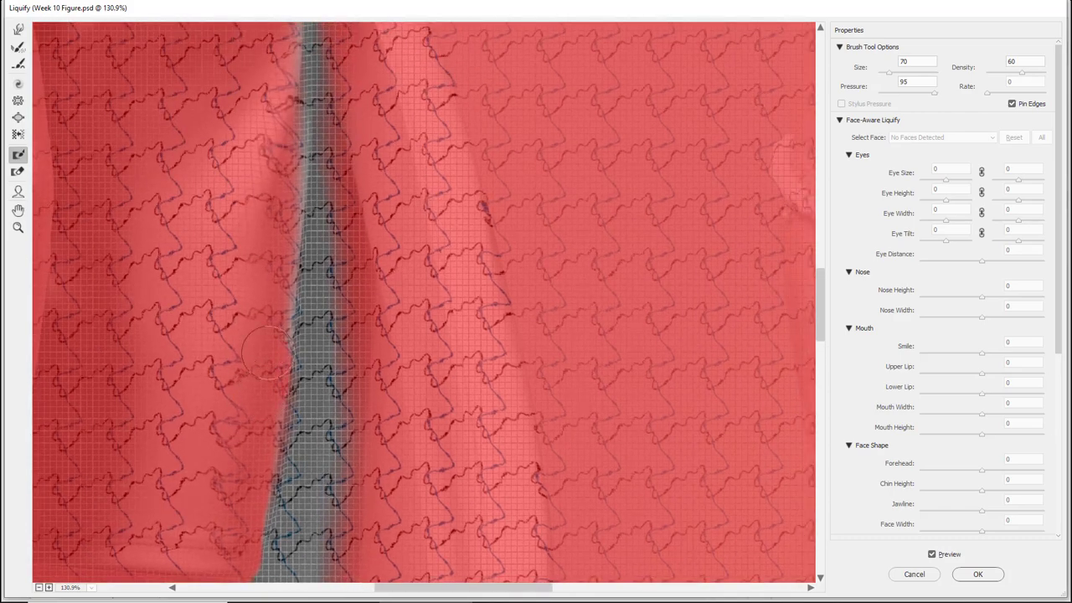
drag(271, 218, 256, 356)
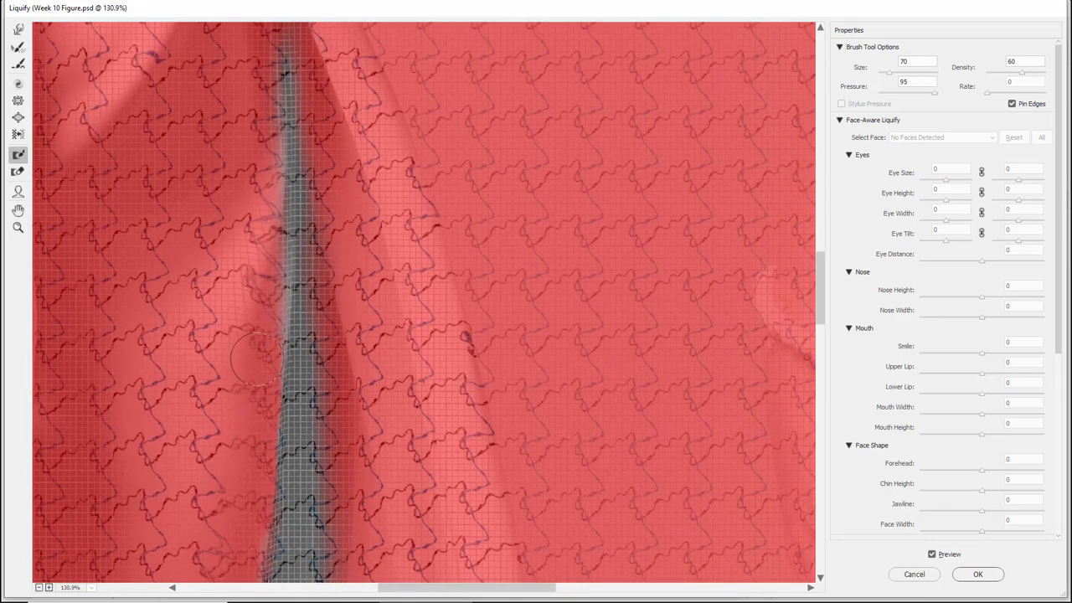
drag(263, 175, 251, 338)
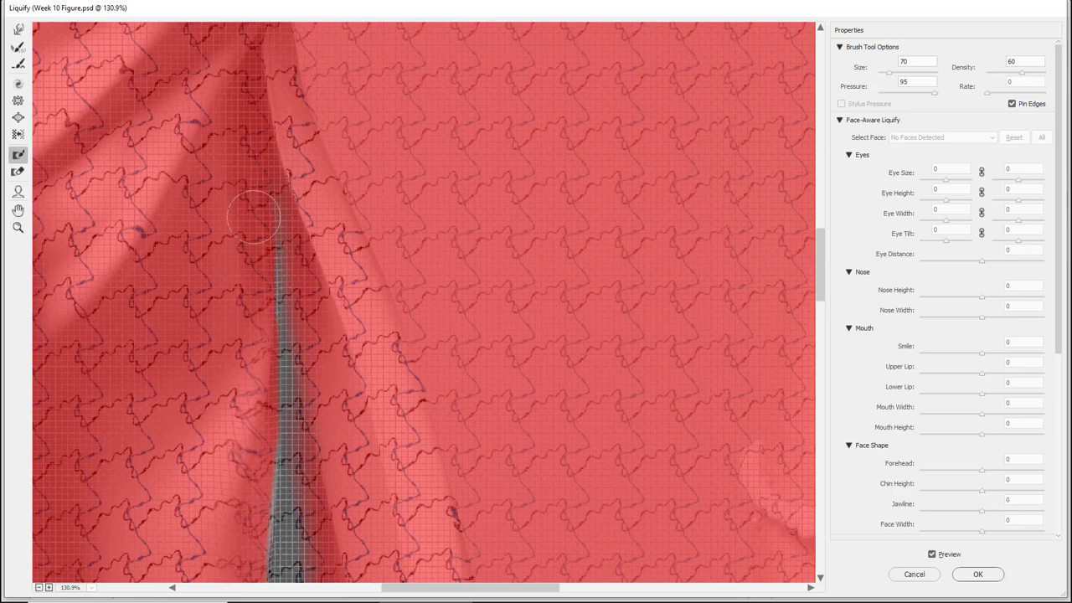
mouse_move(254, 216)
mouse_down()
mouse_move(290, 203)
mouse_move(354, 84)
mouse_up()
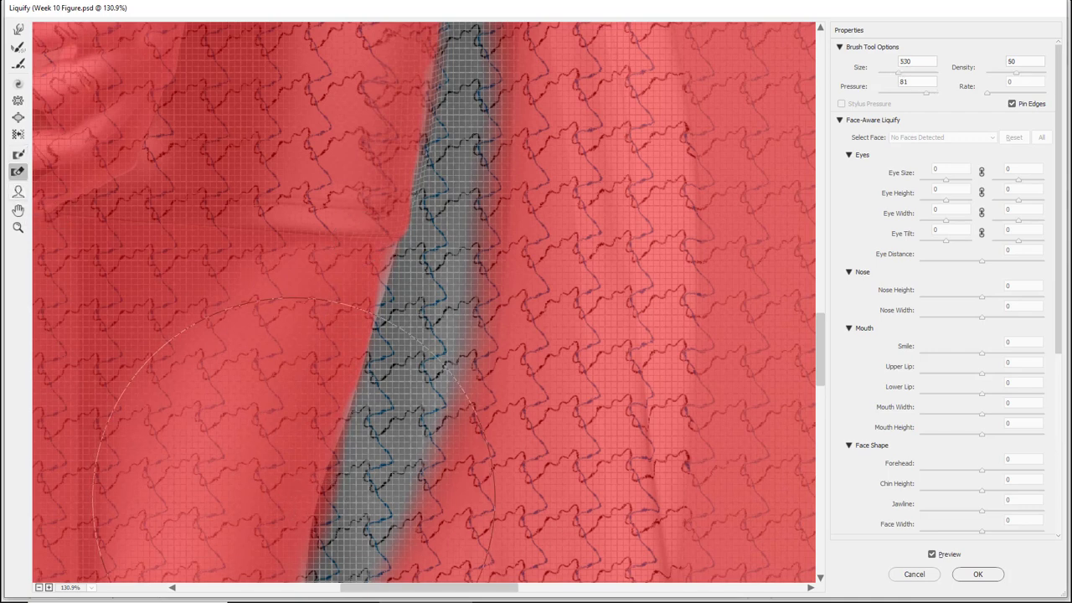
Set the Thaw Mask brush size to 70 at the shadowed fold's edge beside the thigh.
key(bracketleft)
key(bracketleft)
key(bracketleft)
key(bracketleft)
key(bracketleft)
key(bracketleft)
key(bracketleft)
key(bracketleft)
key(bracketleft)
key(bracketleft)
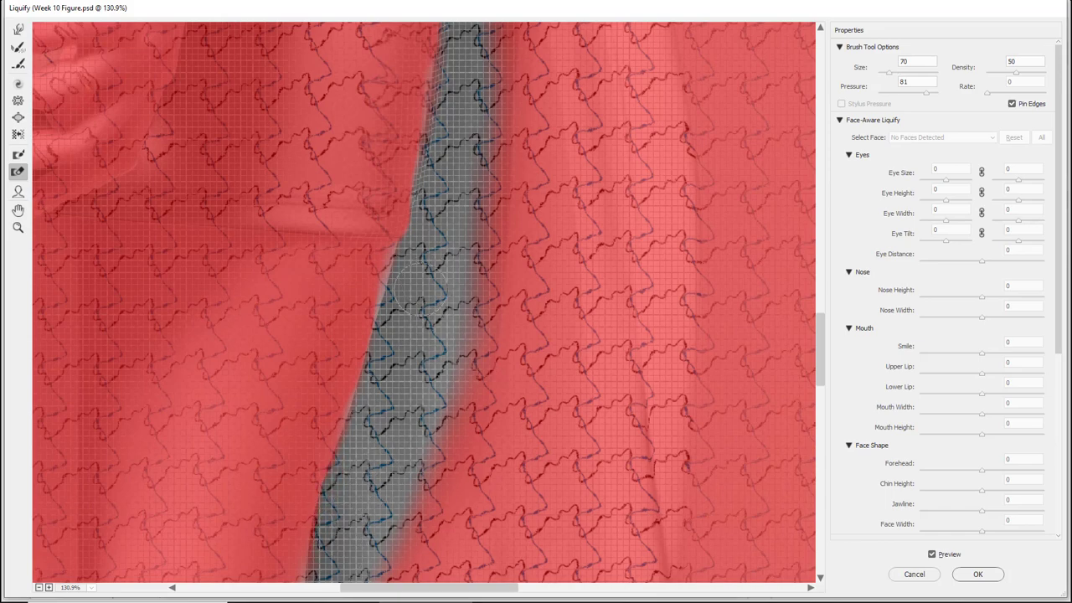
Warp the unfrozen pattern along the shadowed fold with the Forward Warp tool at size 900 and pressure 26, and apply Liquify.
key(z)
alt+click(330, 295)
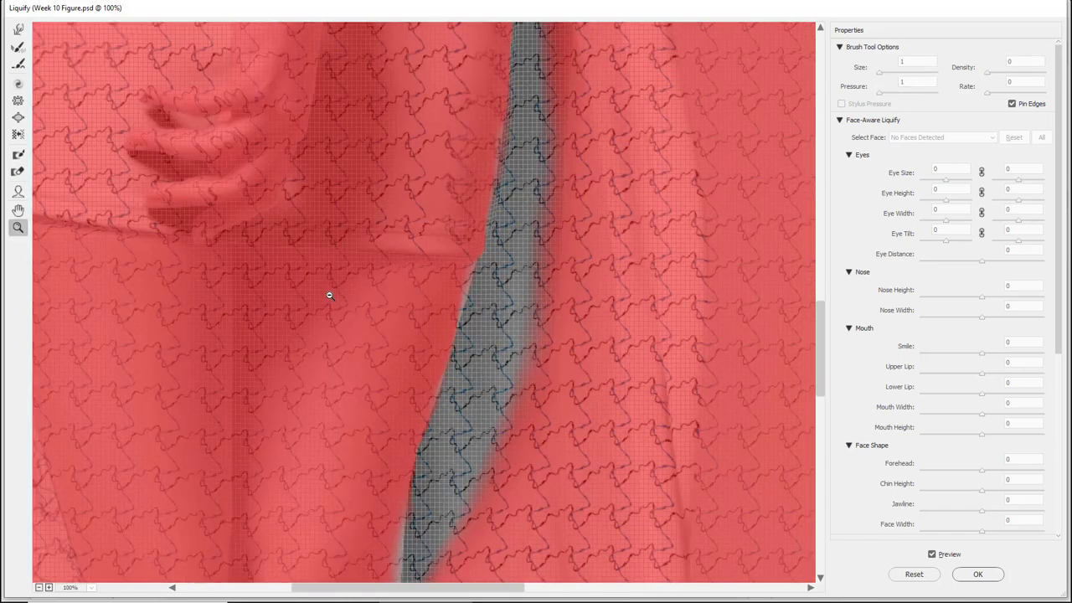
alt+click(330, 295)
mouse_move(626, 385)
mouse_down()
mouse_move(478, 344)
mouse_move(421, 348)
mouse_up()
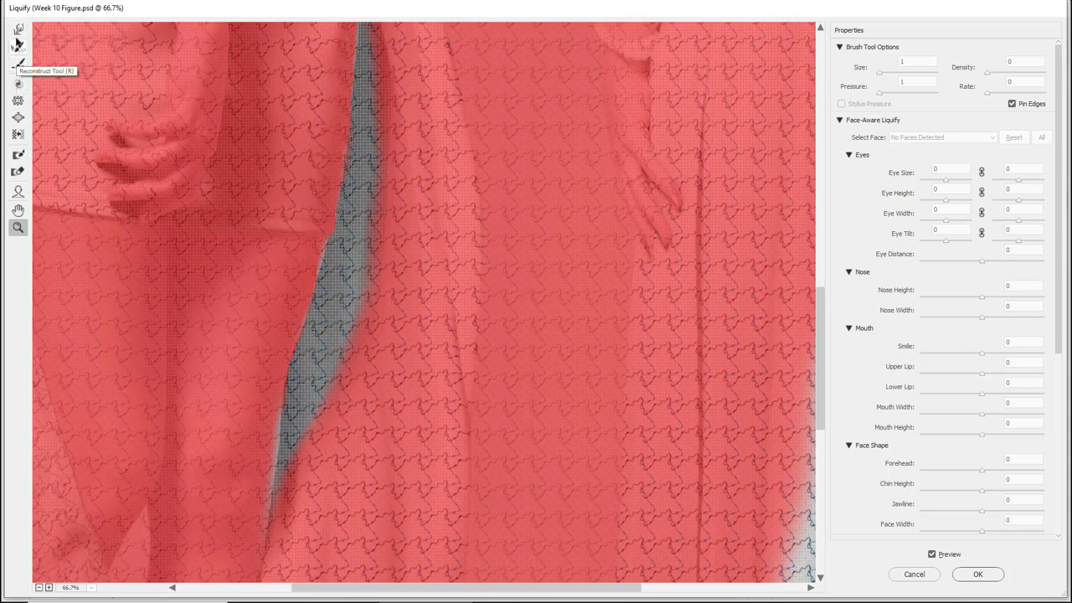
click(19, 30)
scroll(450, 242, up, 2)
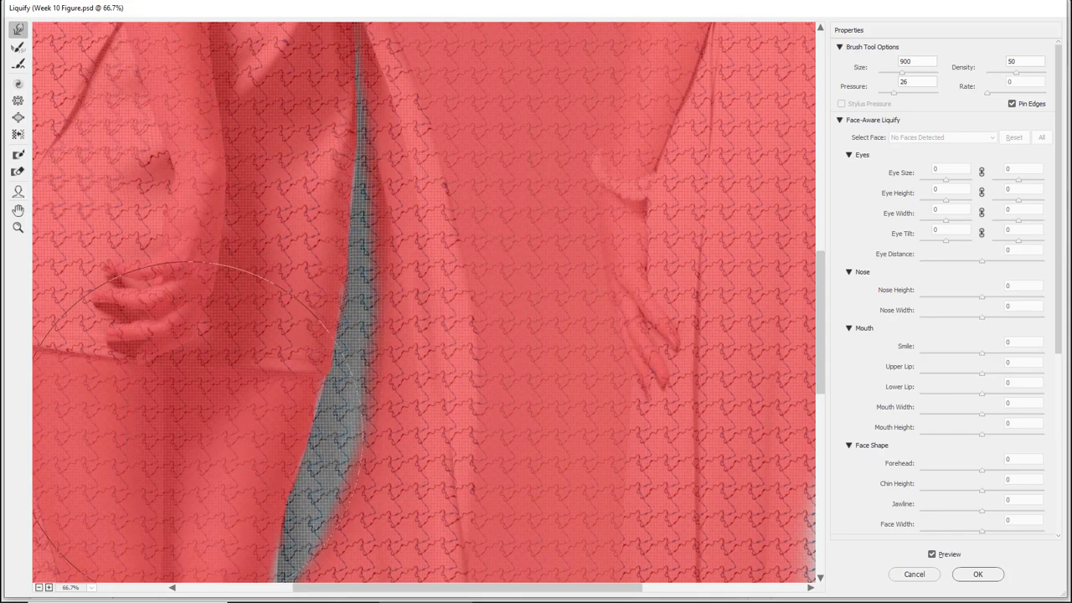
drag(201, 454, 293, 334)
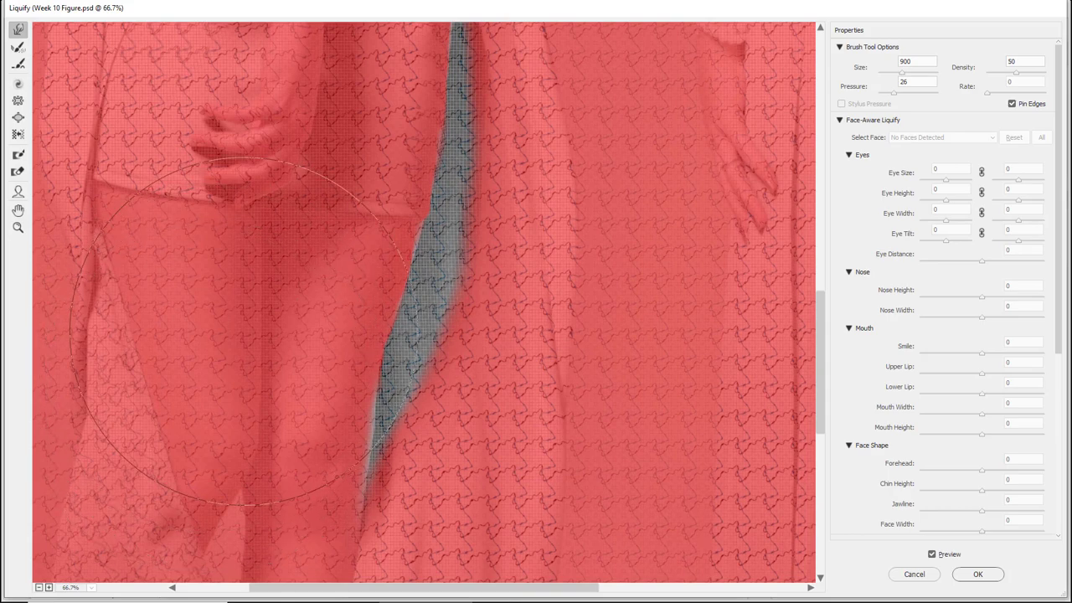
drag(256, 302, 223, 428)
drag(261, 305, 258, 356)
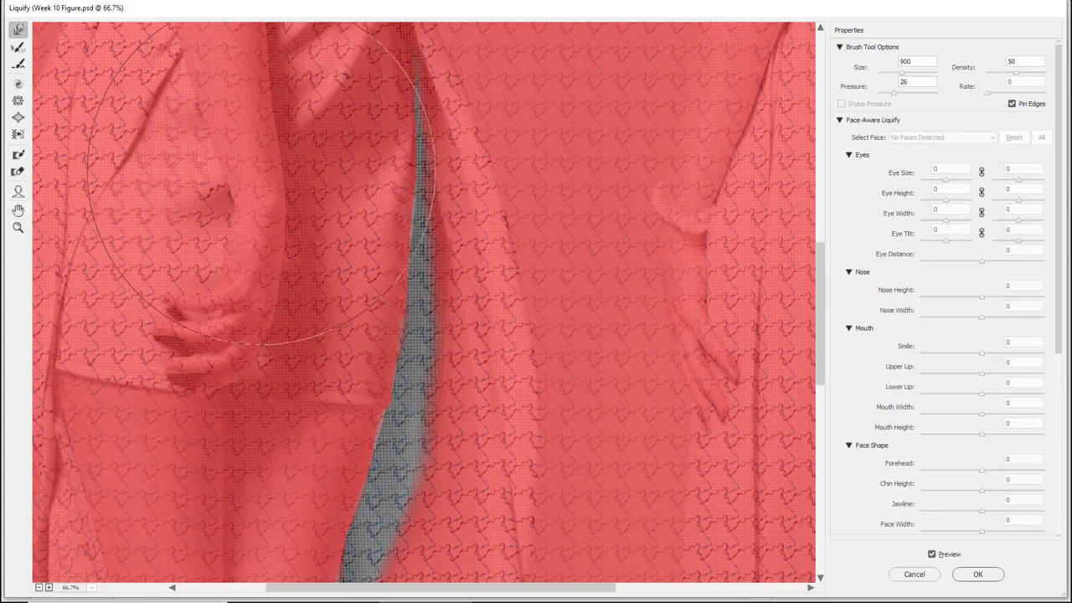
click(978, 575)
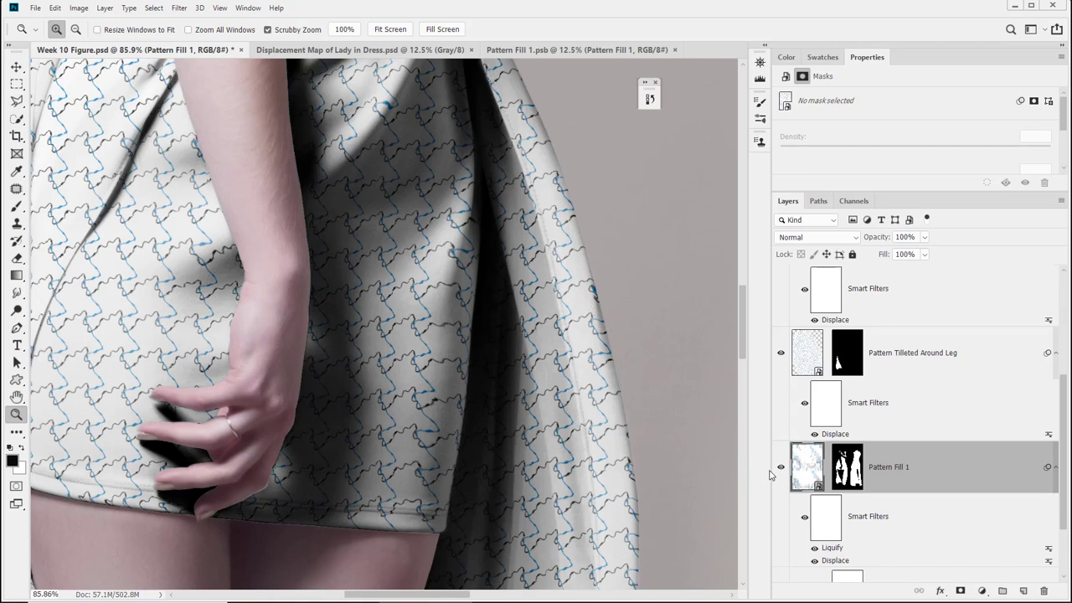
Reopen Pattern Fill 1's Liquify smart filter, smooth the pattern near the short skirt's outer edge with the Smooth tool at size 125, and apply it.
key(ctrl+s)
scroll(456, 409, down, 2)
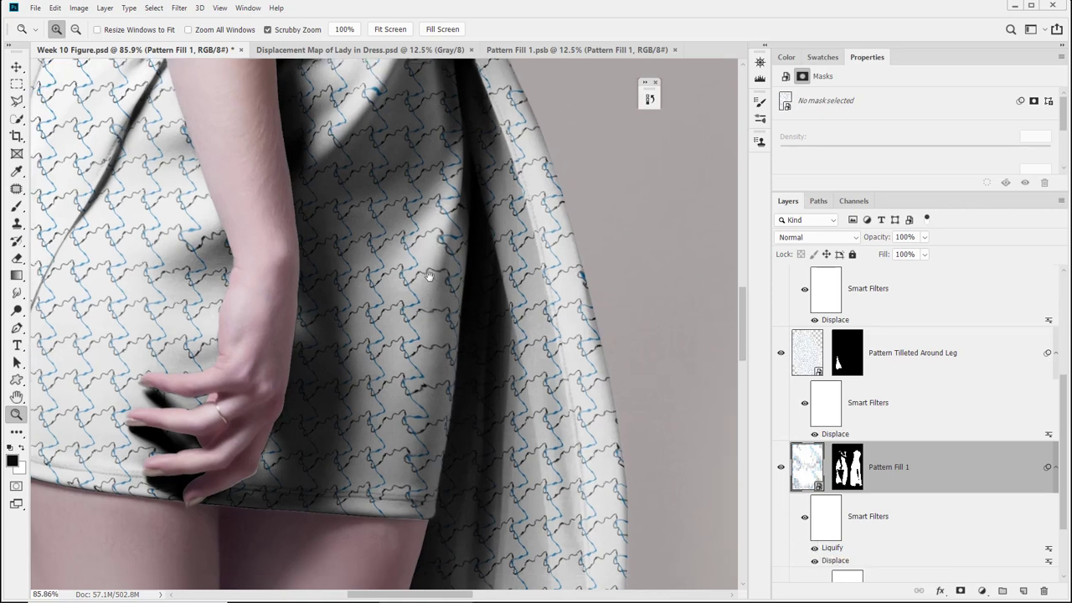
drag(428, 282, 405, 404)
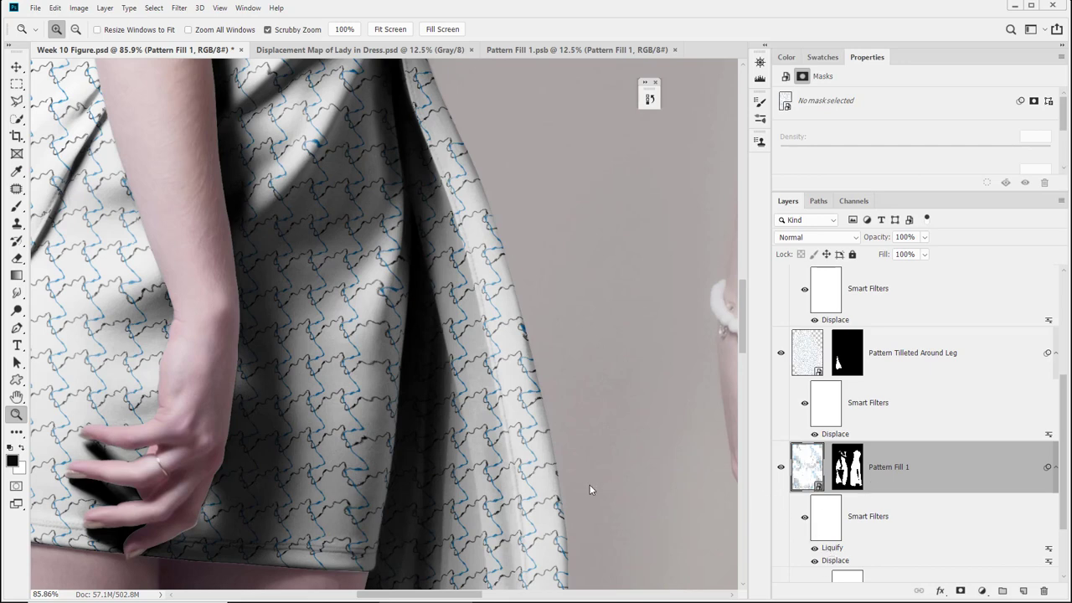
double_click(878, 547)
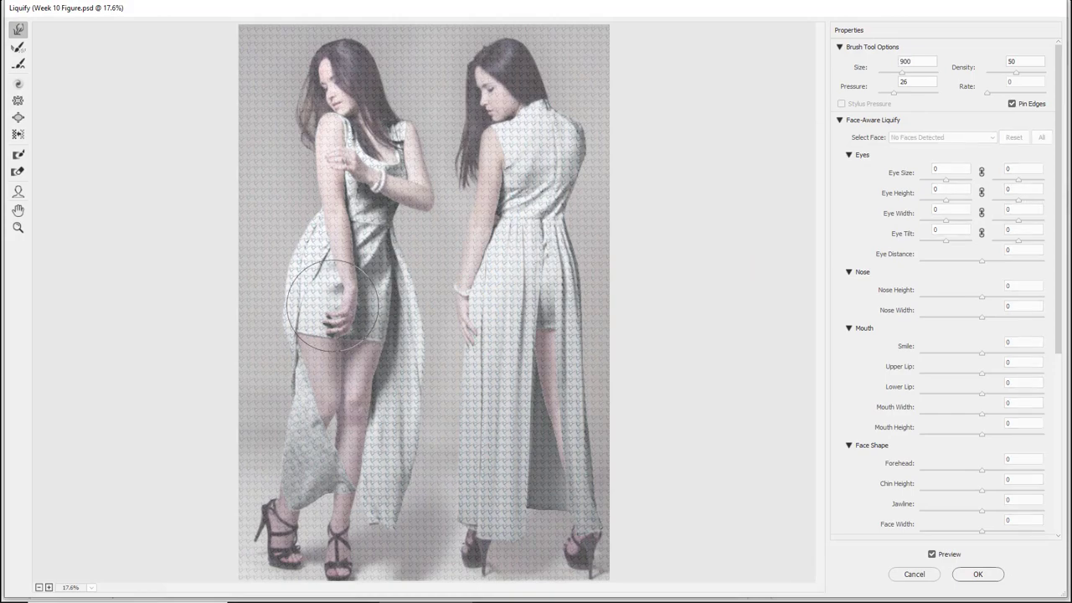
key(z)
drag(352, 267, 434, 404)
drag(399, 251, 384, 475)
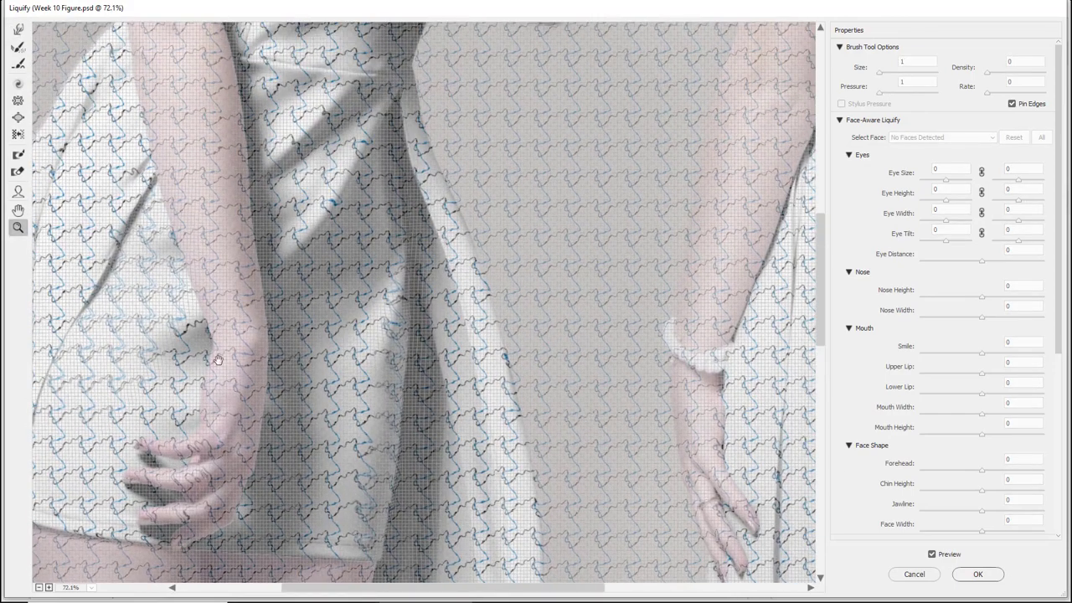
click(20, 65)
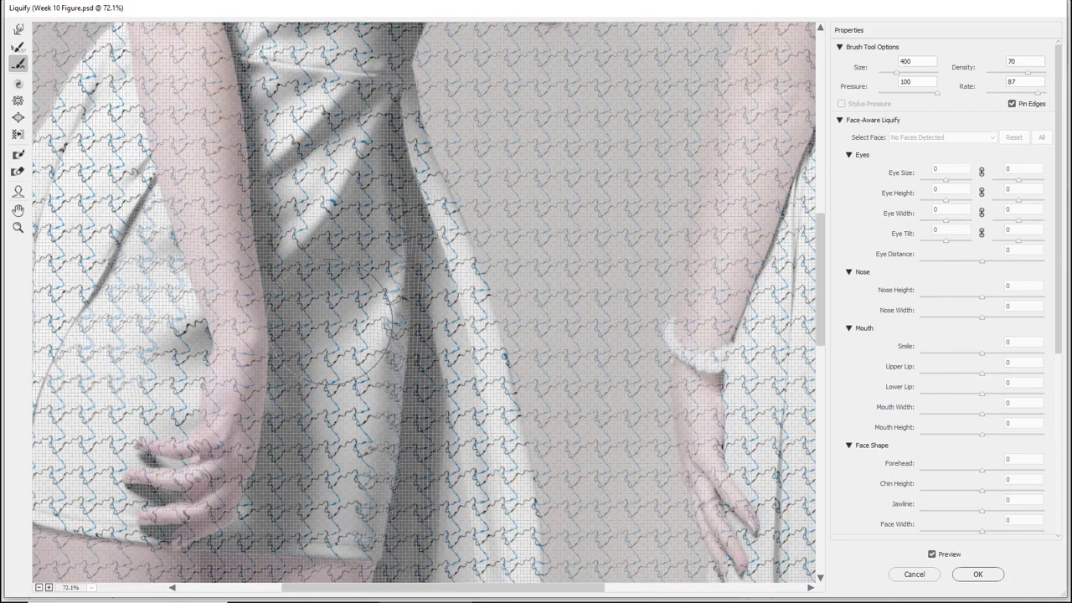
key(bracketleft)
key(bracketleft)
key(bracketleft)
key(bracketleft)
key(bracketleft)
mouse_move(369, 359)
mouse_down()
mouse_move(377, 306)
mouse_move(347, 512)
mouse_move(361, 499)
mouse_up()
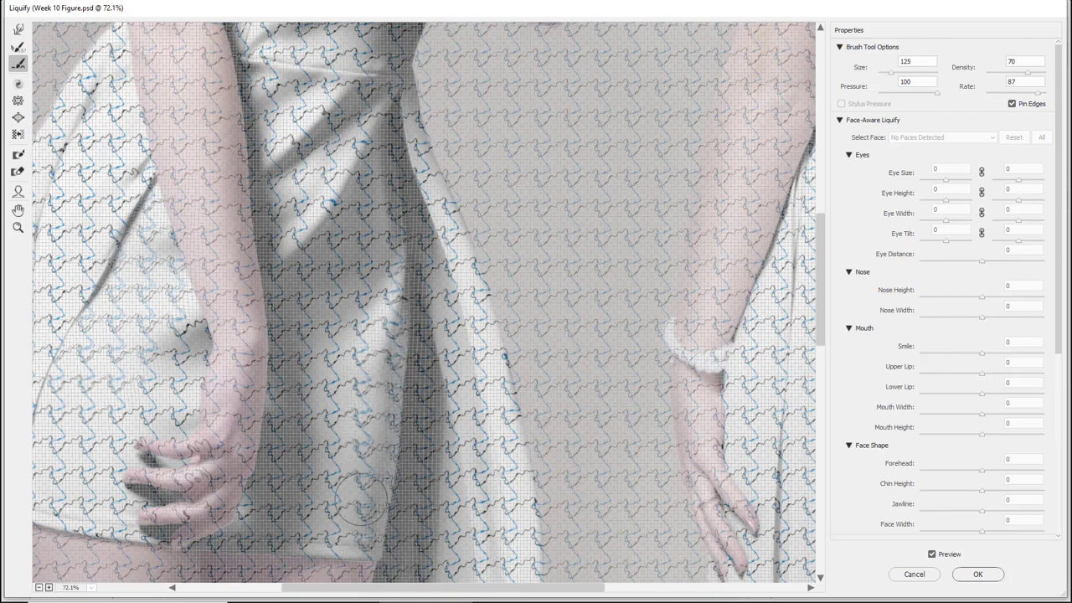
click(976, 574)
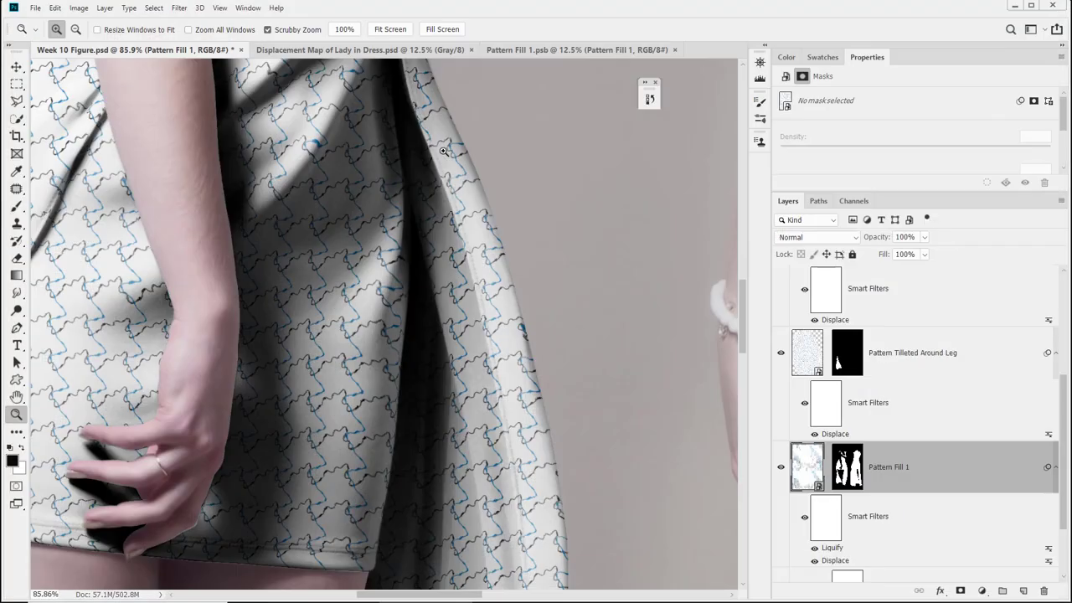
Check the pattern from the short skirt up to the waist and save the document.
drag(354, 351, 313, 246)
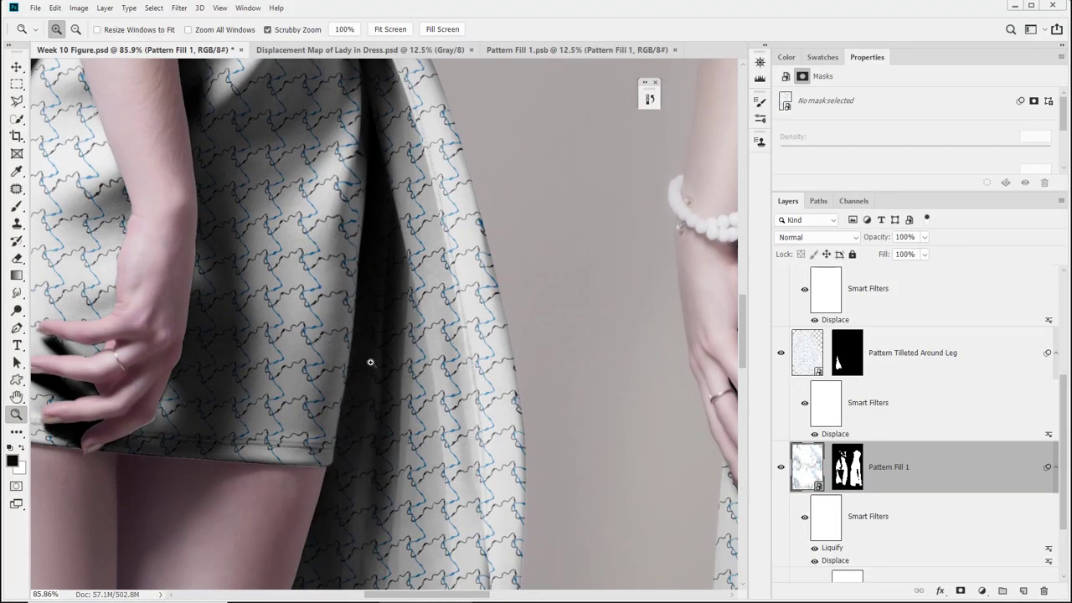
drag(379, 151, 326, 201)
drag(259, 141, 266, 442)
drag(248, 266, 279, 291)
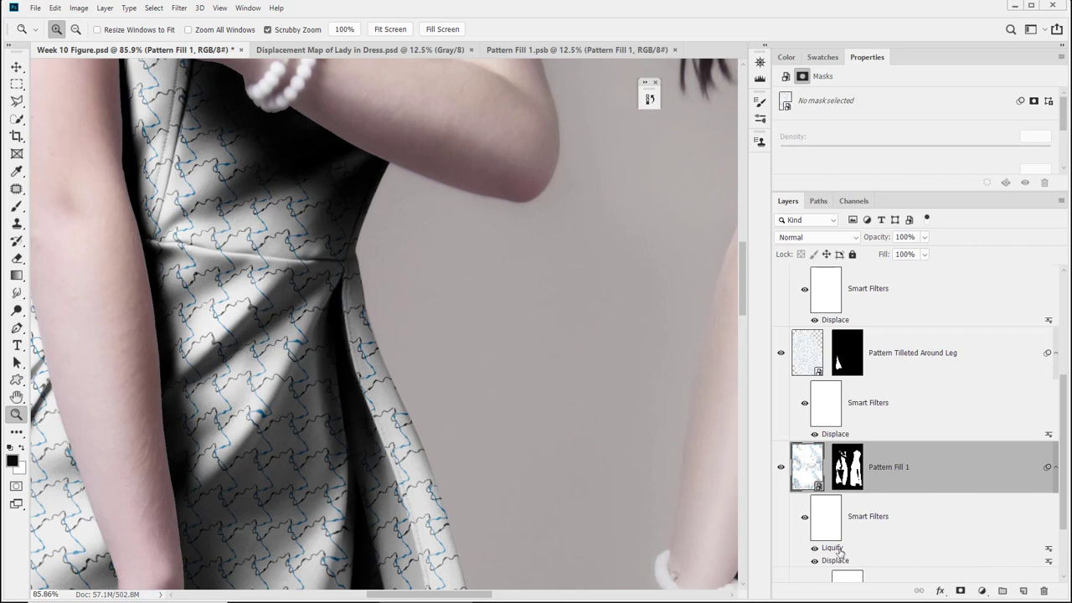
key(ctrl+s)
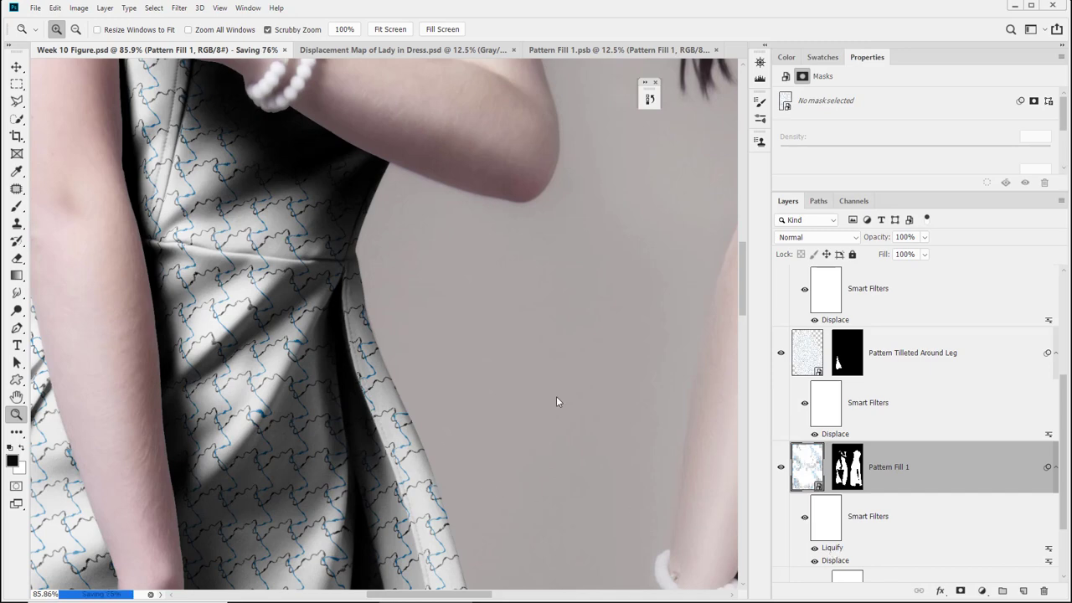
Reopen Pattern Fill 1's Liquify smart filter, examine the waist folds and bodice at 105.5% zoom, and confirm the dialog.
key(ctrl+shift+x)
key(e)
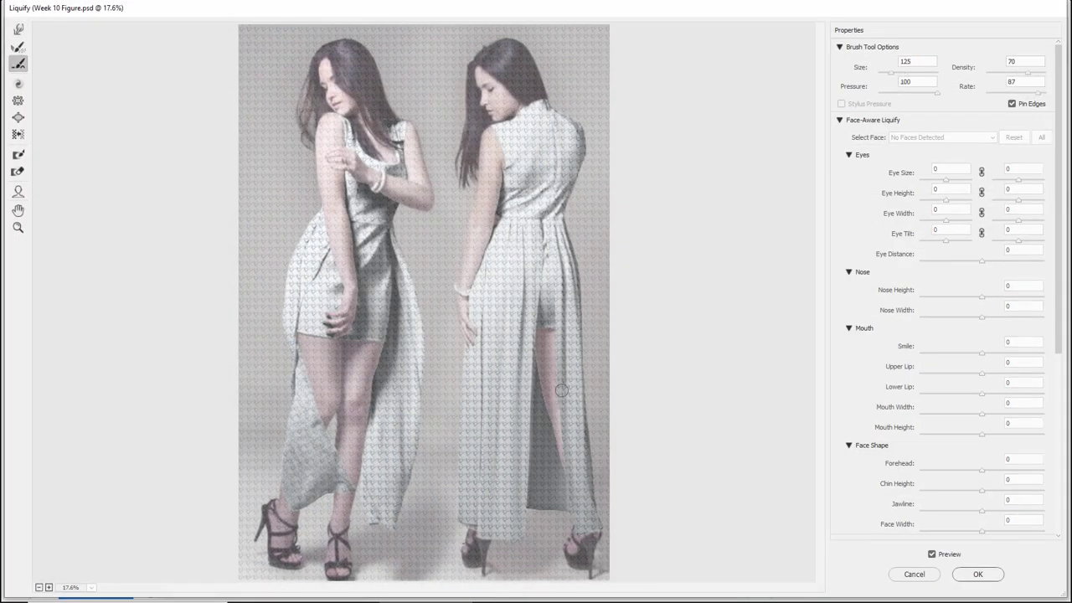
key(z)
drag(402, 277, 414, 299)
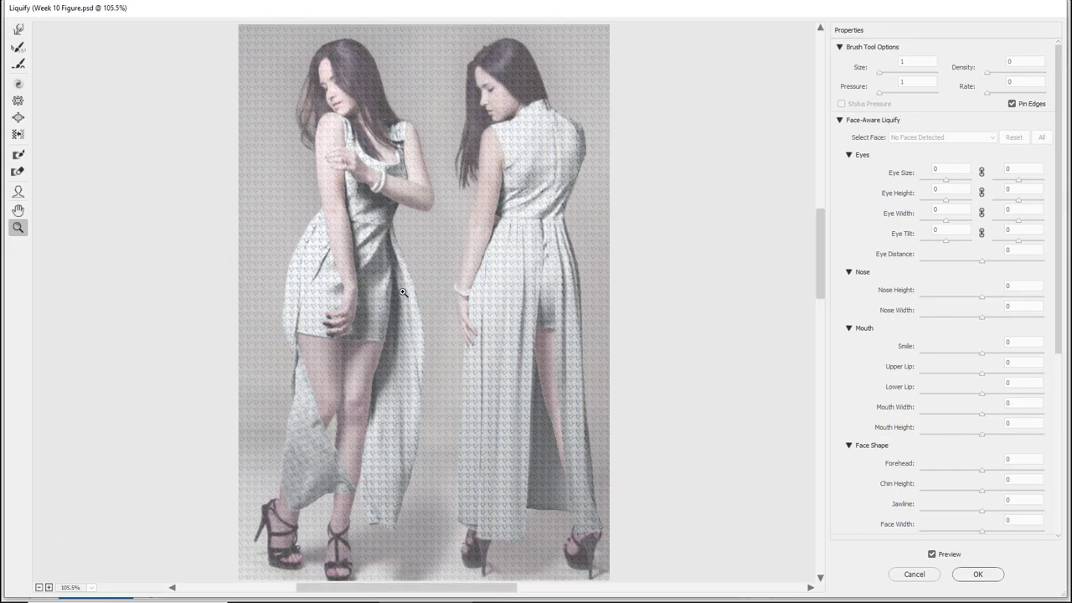
drag(356, 220, 286, 381)
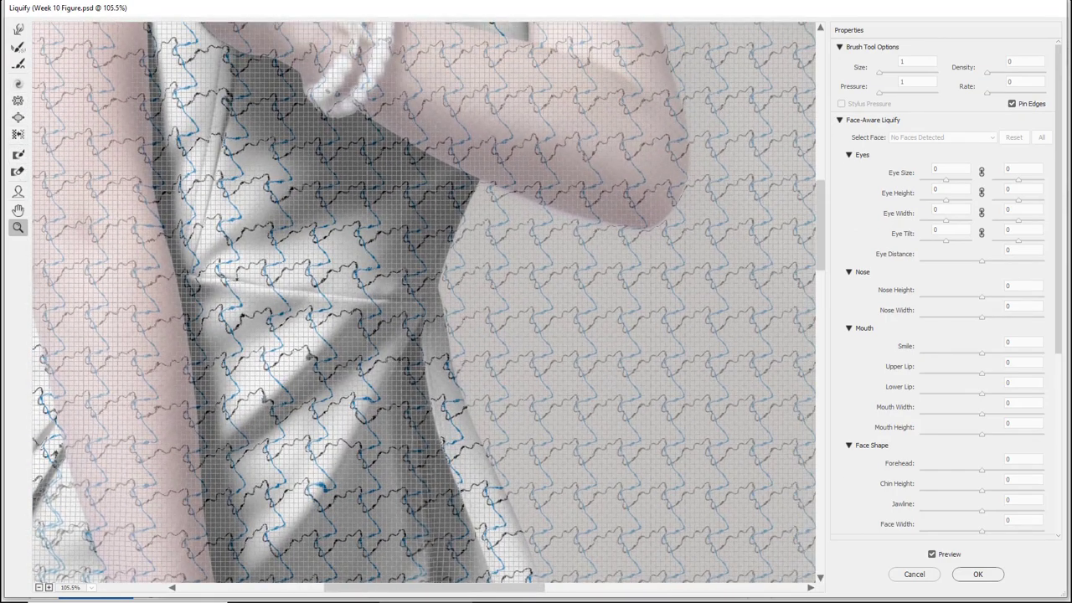
key(Return)
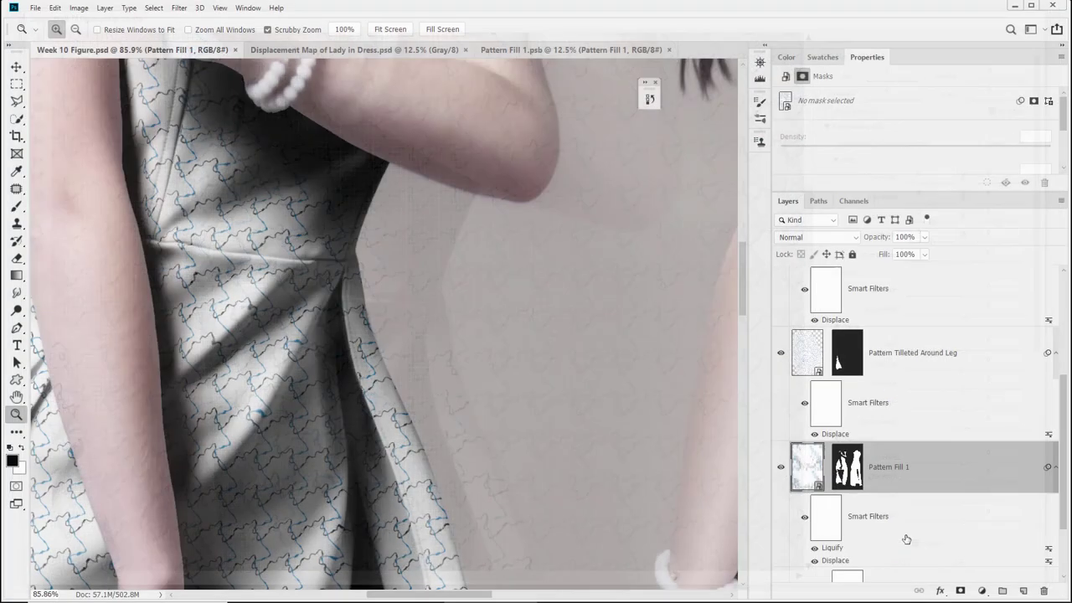
Select the dark triangular fold just below the front waist seam with the Polygonal Lasso tool.
click(16, 100)
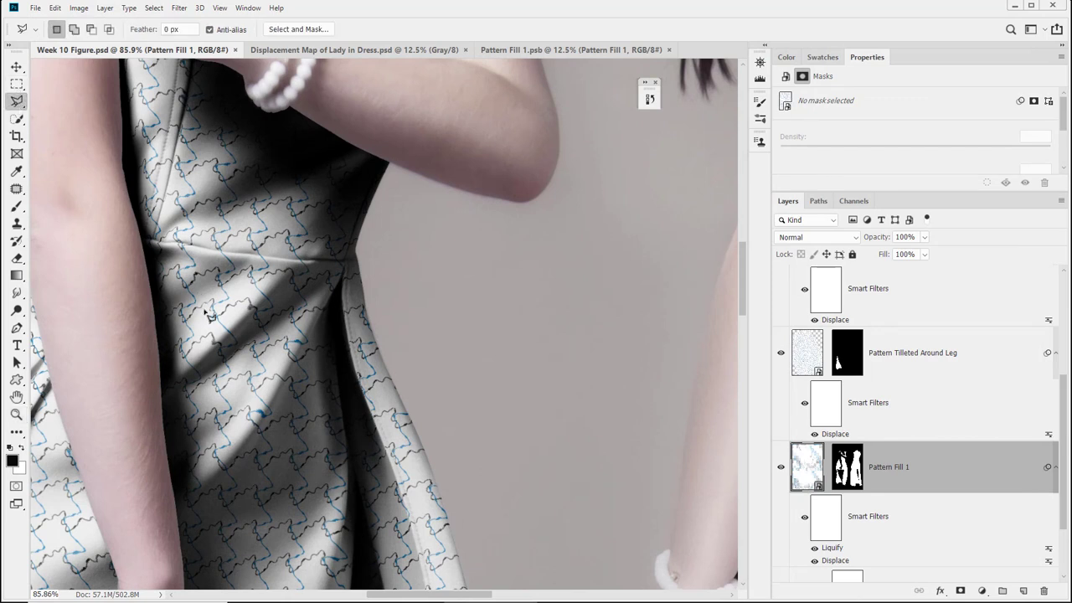
click(179, 382)
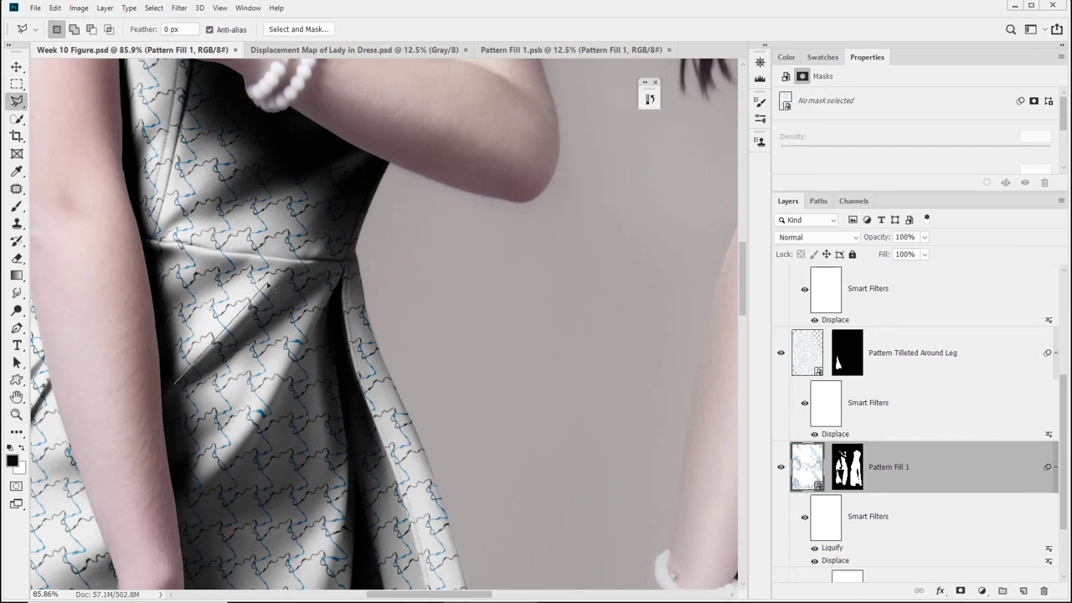
click(340, 267)
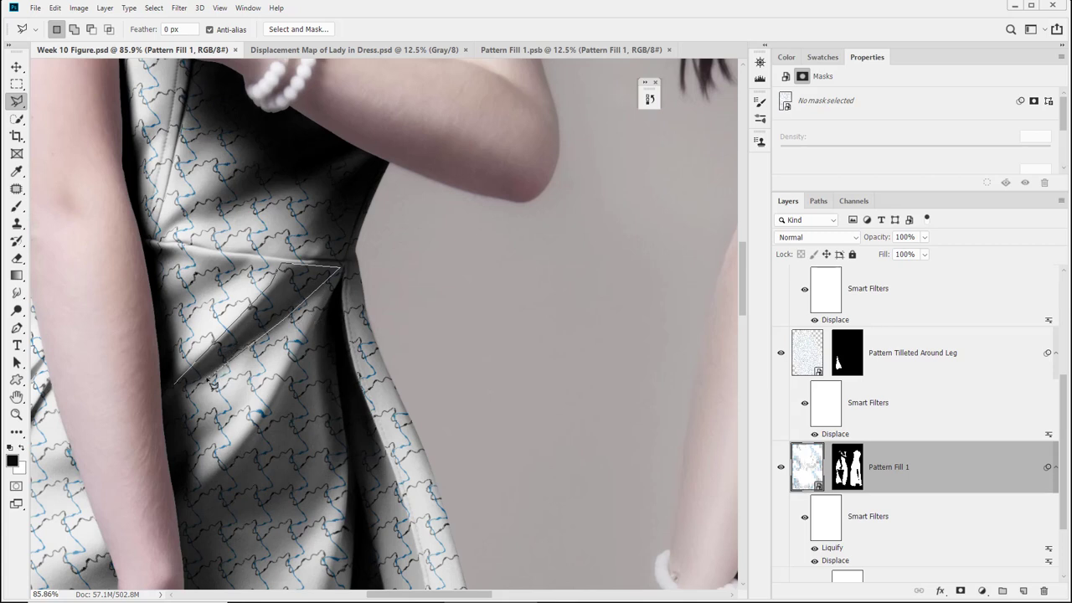
click(178, 386)
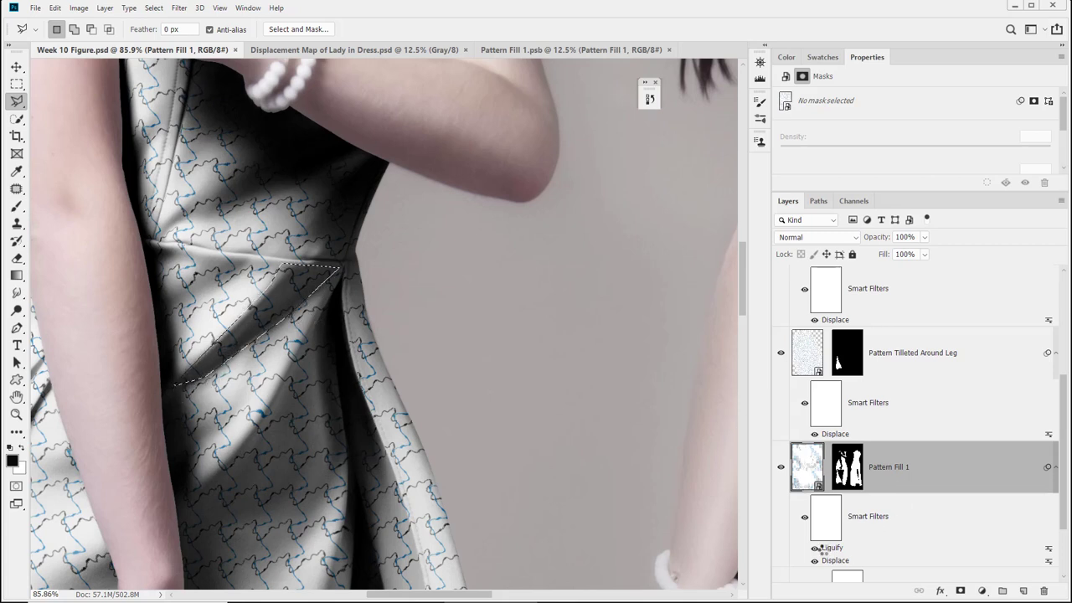
Reopen Pattern Fill 1's Liquify smart filter, nudge the pattern inside the selected waist fold with the Forward Warp tool, and apply it.
key(ctrl+shift+x)
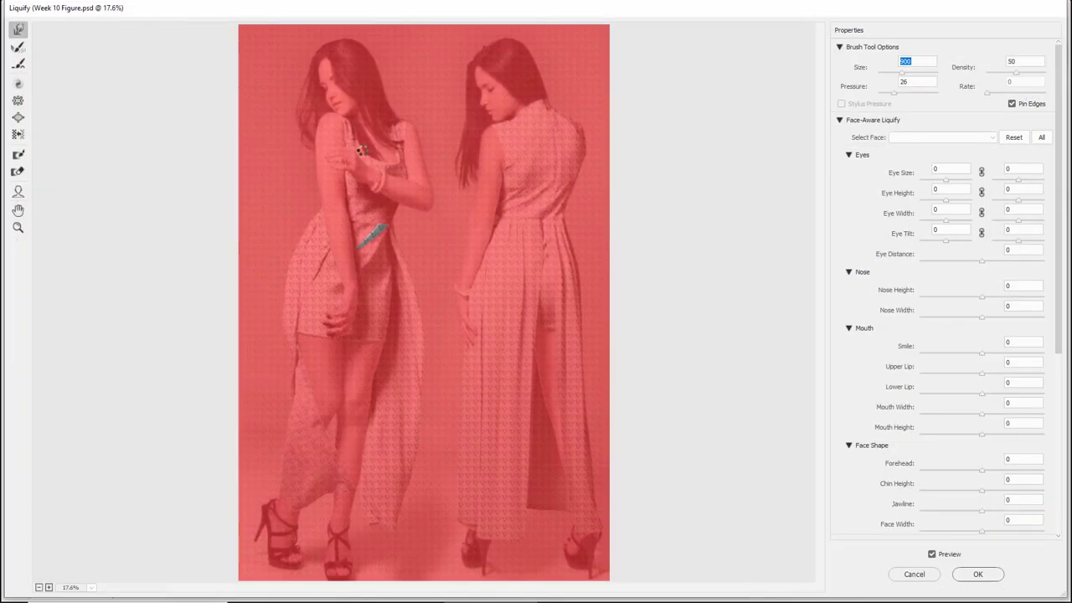
click(18, 227)
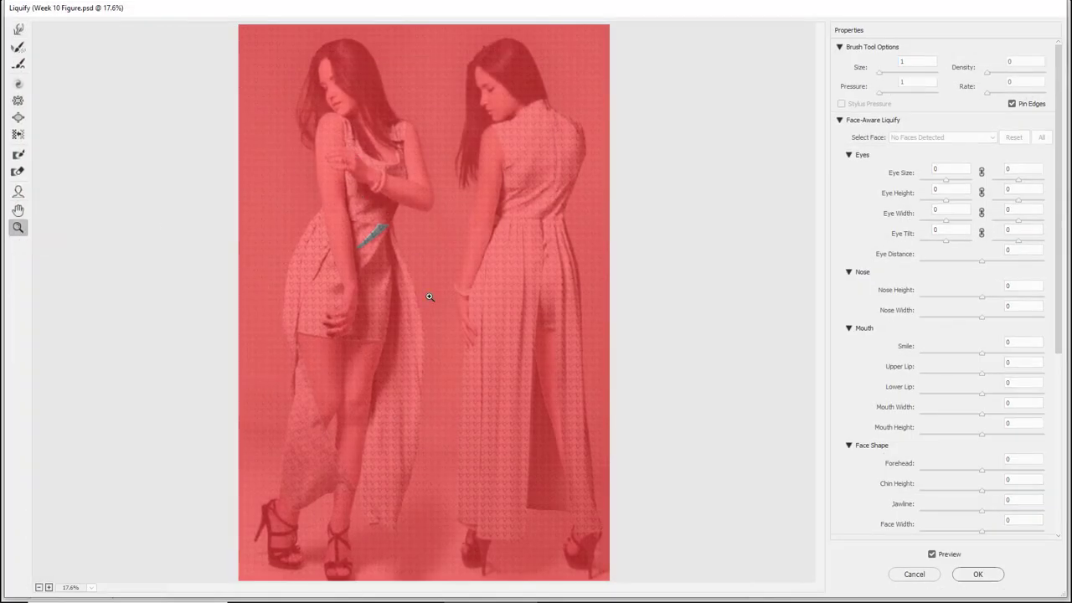
drag(430, 296, 432, 310)
drag(260, 172, 276, 232)
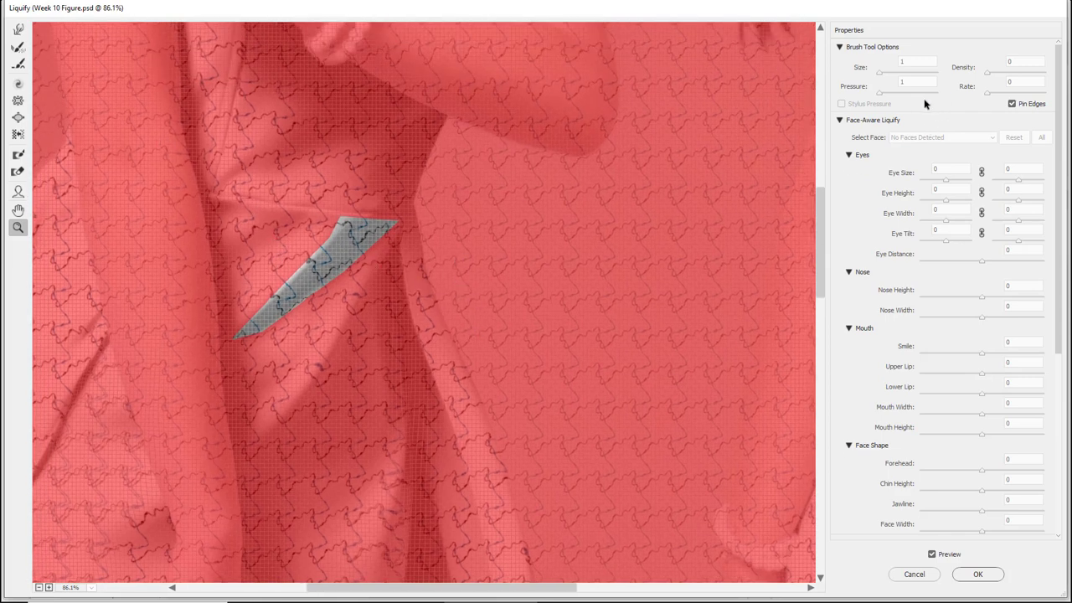
scroll(921, 108, down, 4)
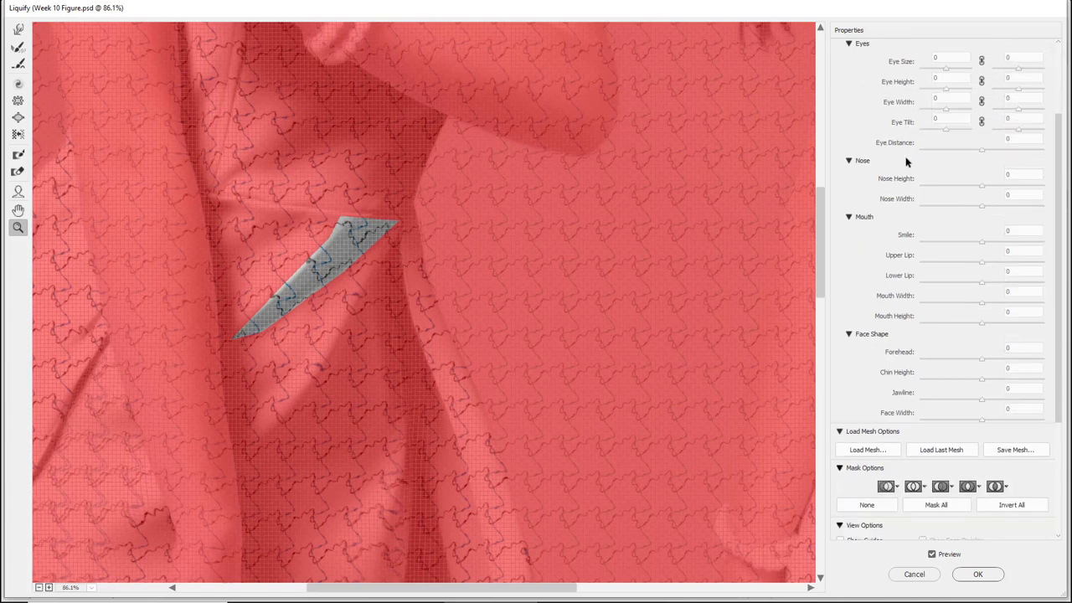
scroll(906, 161, down, 3)
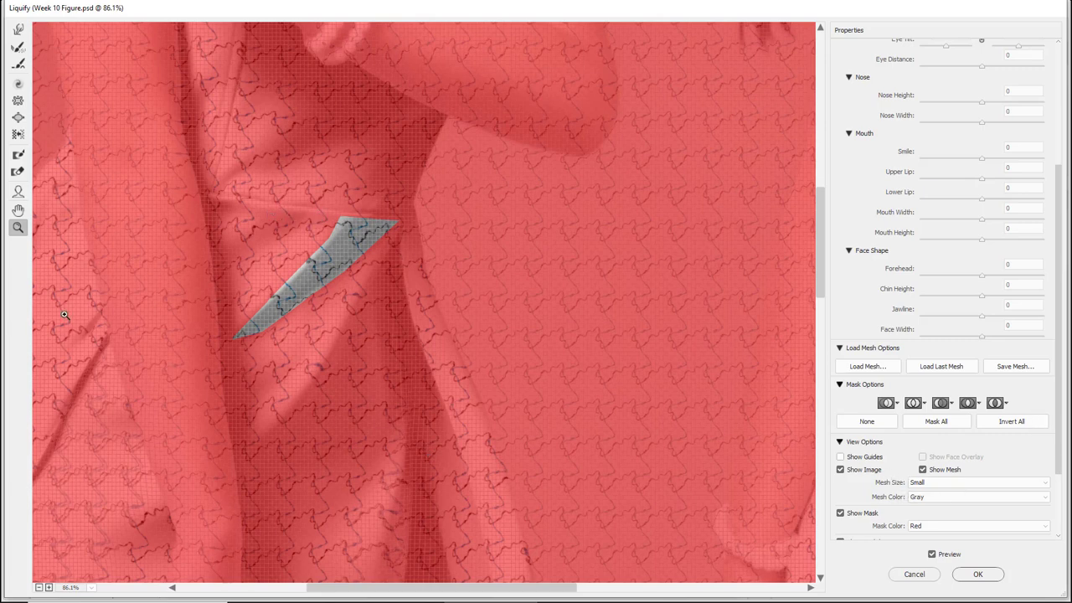
click(18, 30)
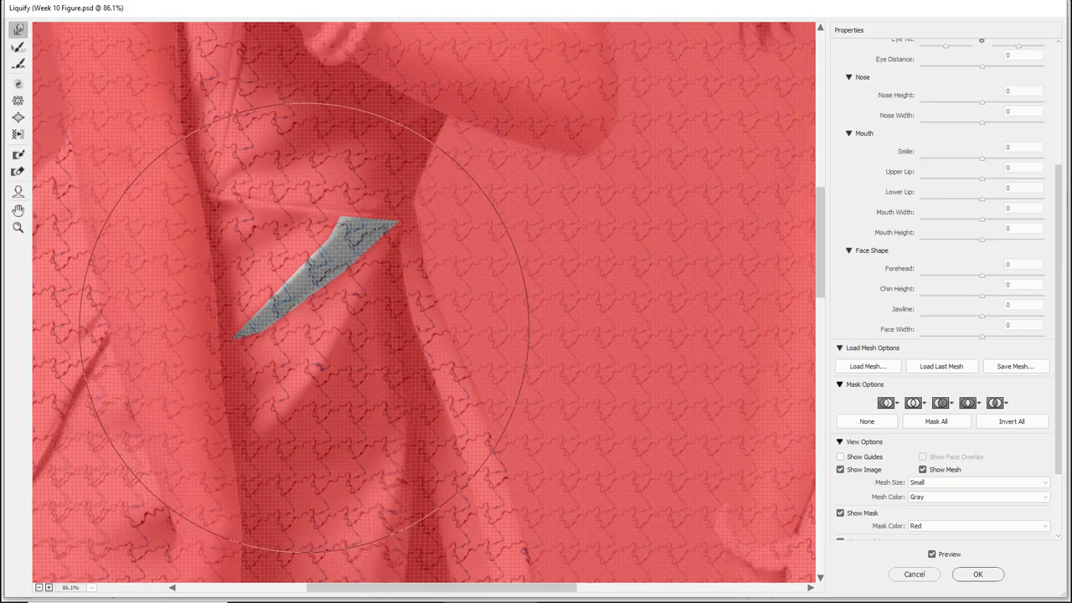
click(977, 574)
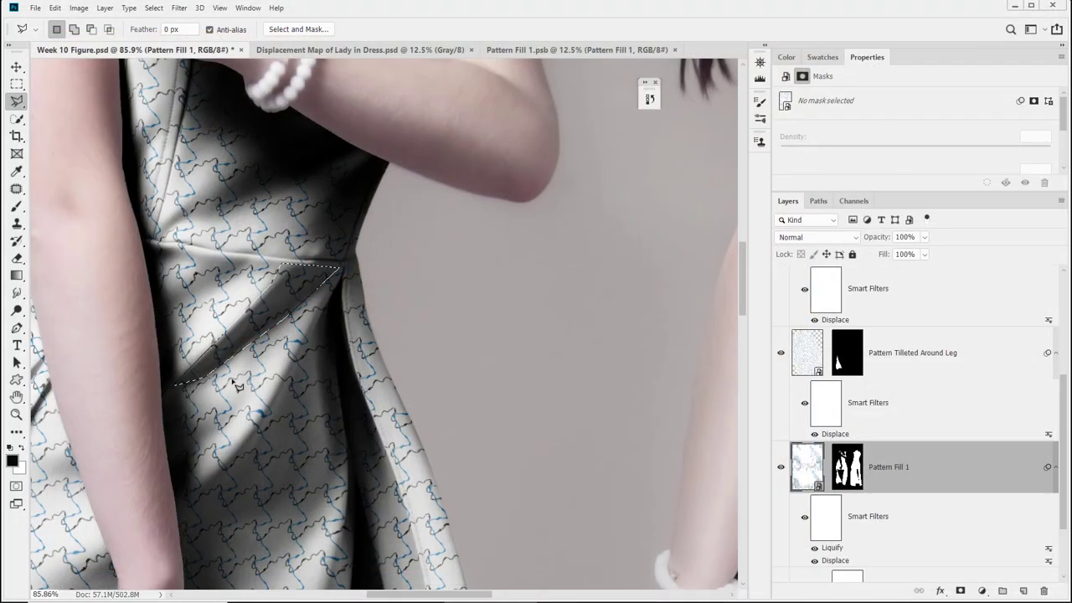
Outline the skirt panel between the outer pleat and the dark crease beside the forearm with the Magnetic Lasso tool.
scroll(295, 347, up, 4)
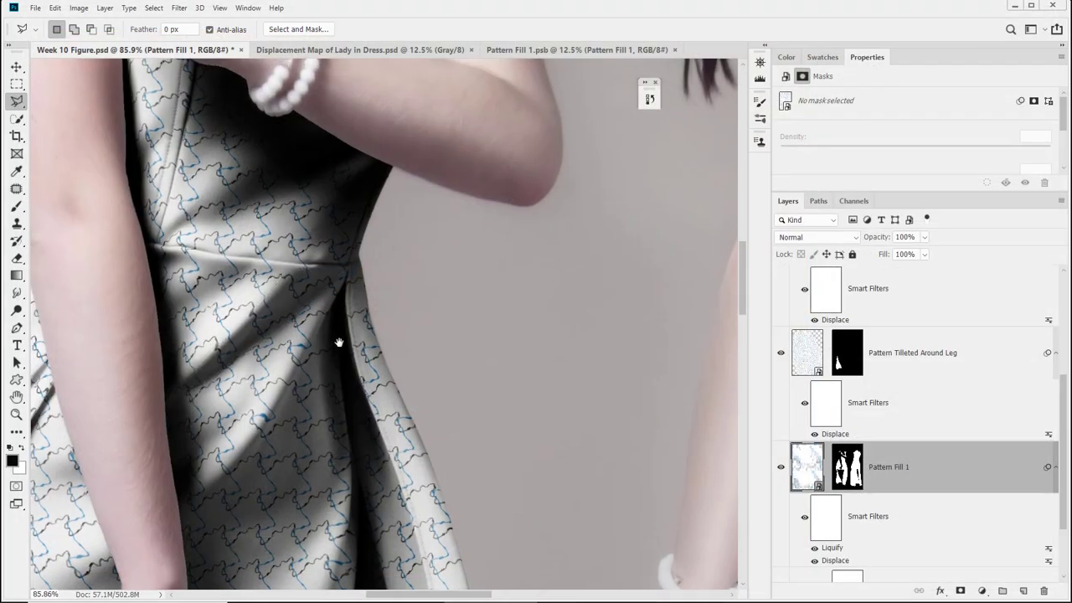
scroll(236, 437, down, 10)
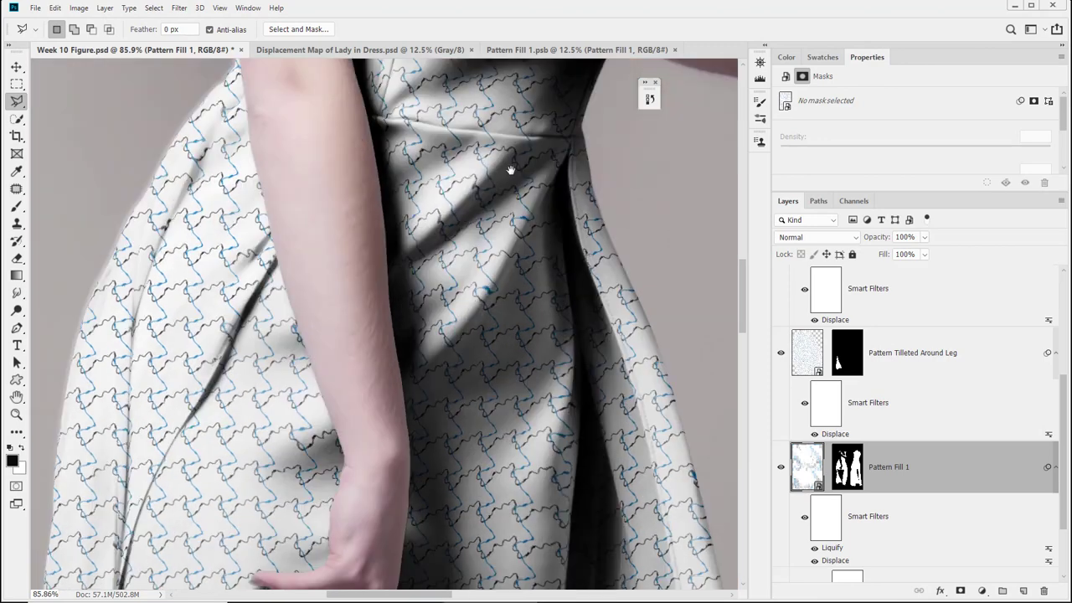
scroll(337, 167, up, 5)
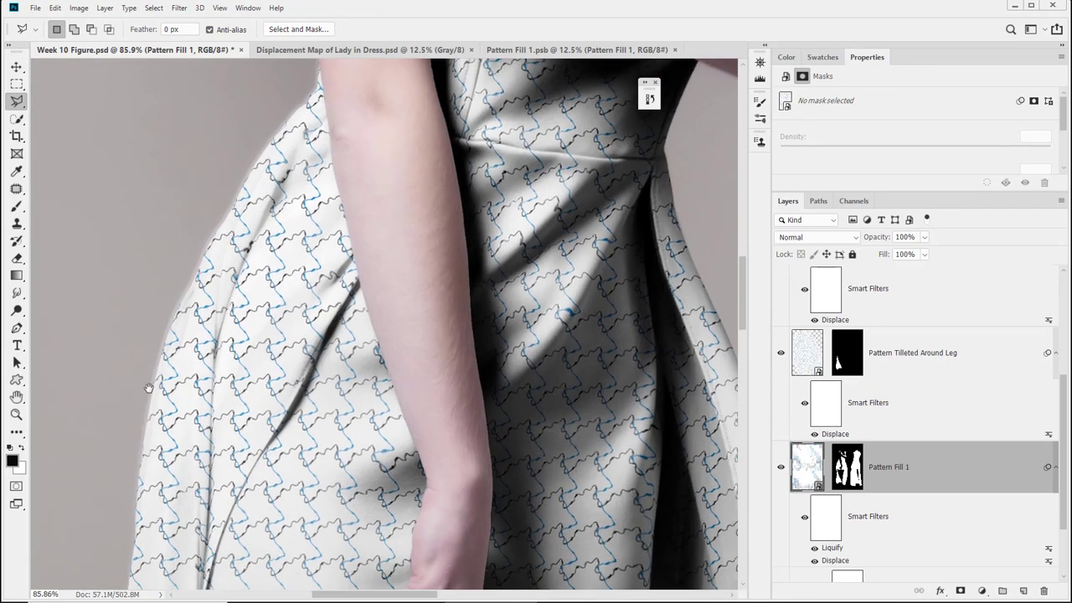
right_click(17, 103)
click(71, 130)
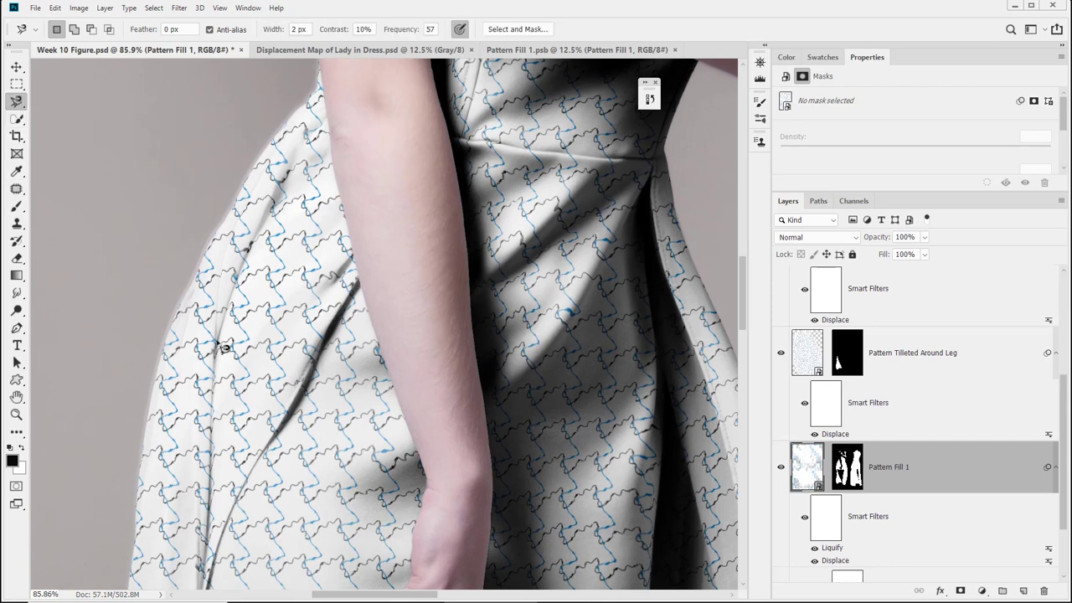
click(205, 583)
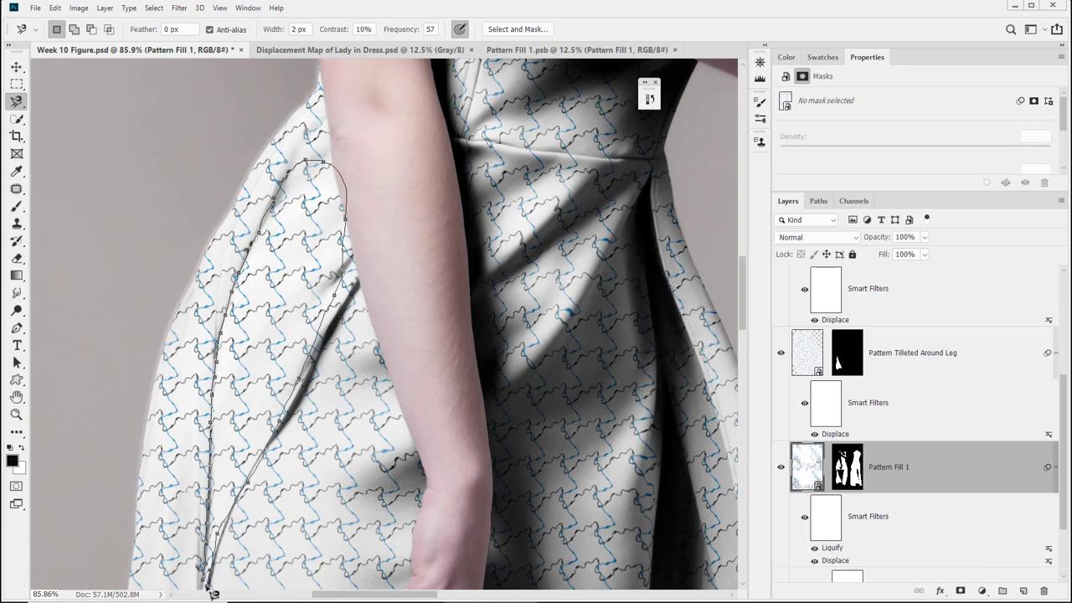
click(212, 594)
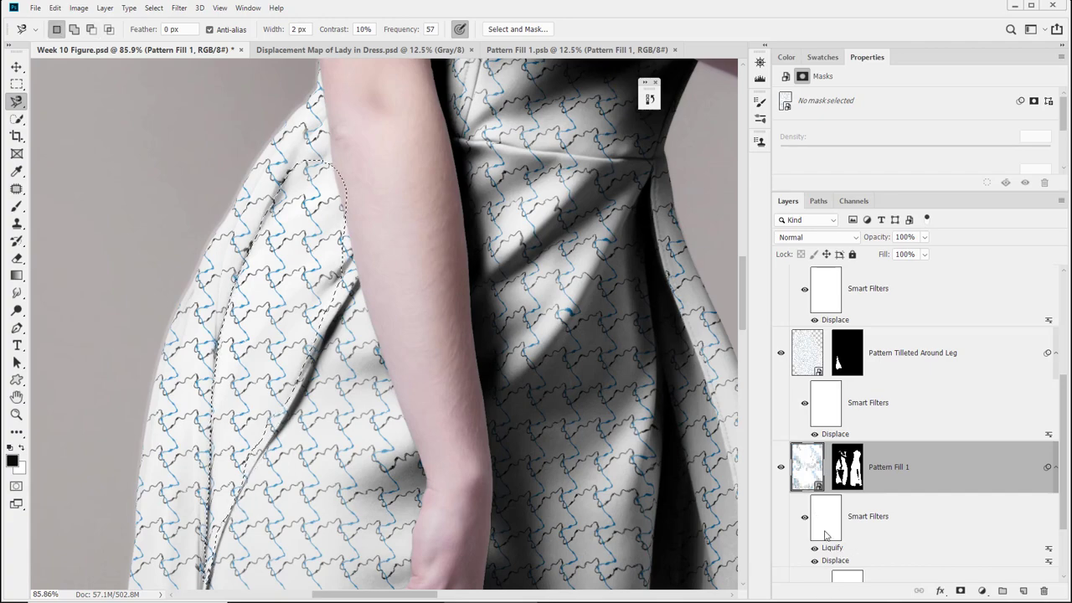
Warp the pattern in the selected side panel with Liquify's Forward Warp tool at size 900 and pressure 26, apply it, and deselect.
double_click(832, 547)
key(z)
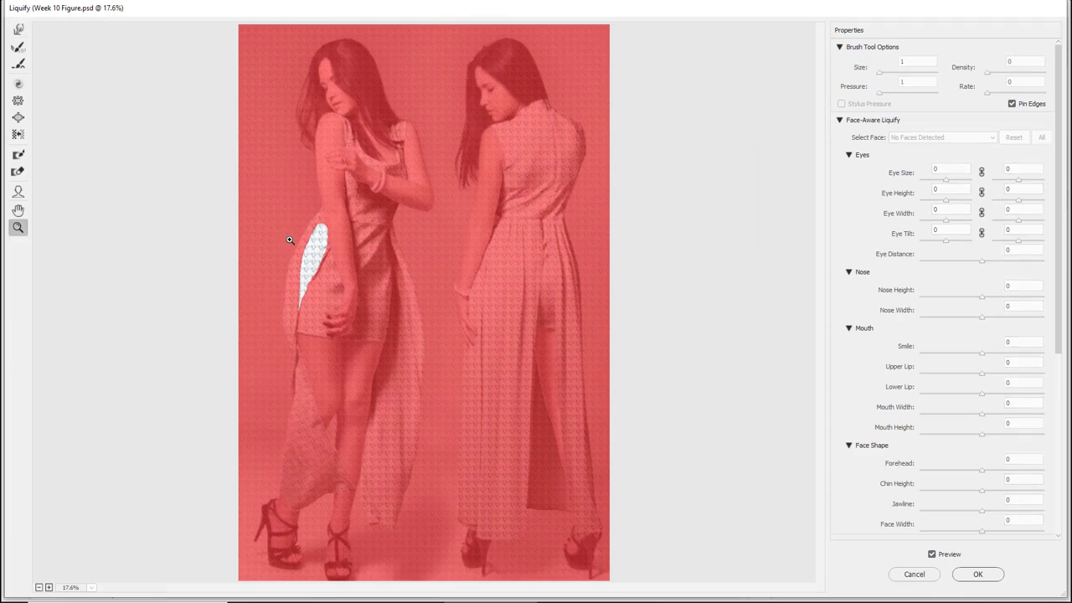
drag(289, 239, 300, 486)
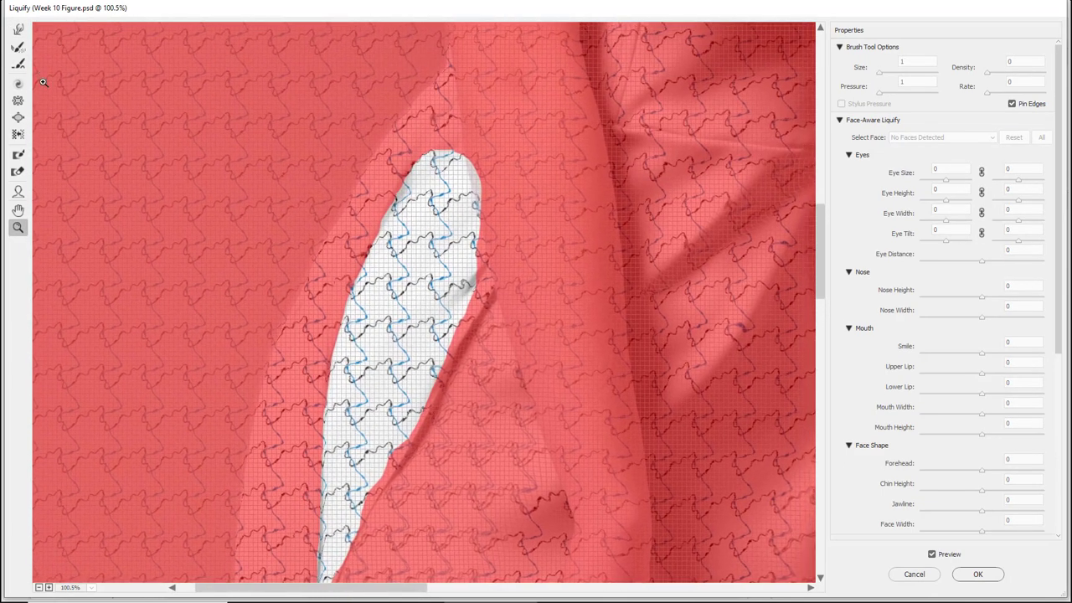
click(18, 29)
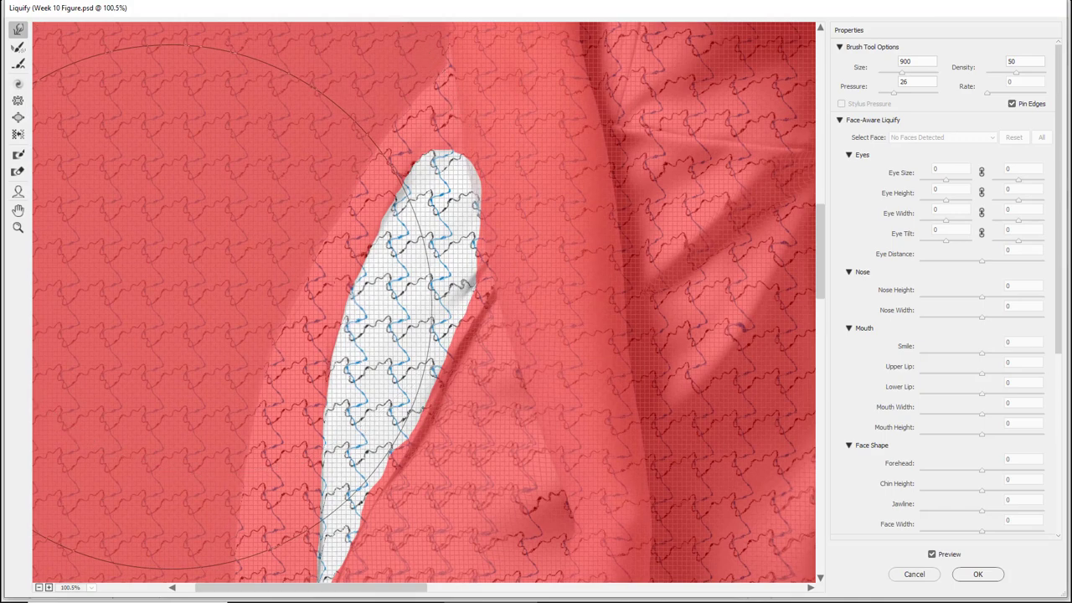
drag(191, 299, 256, 192)
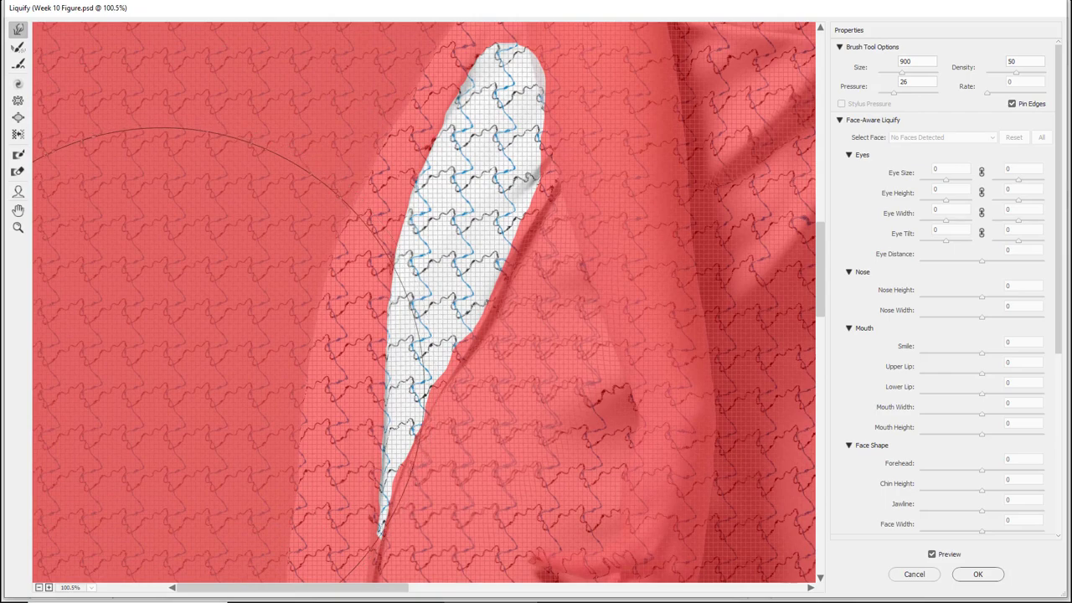
click(976, 574)
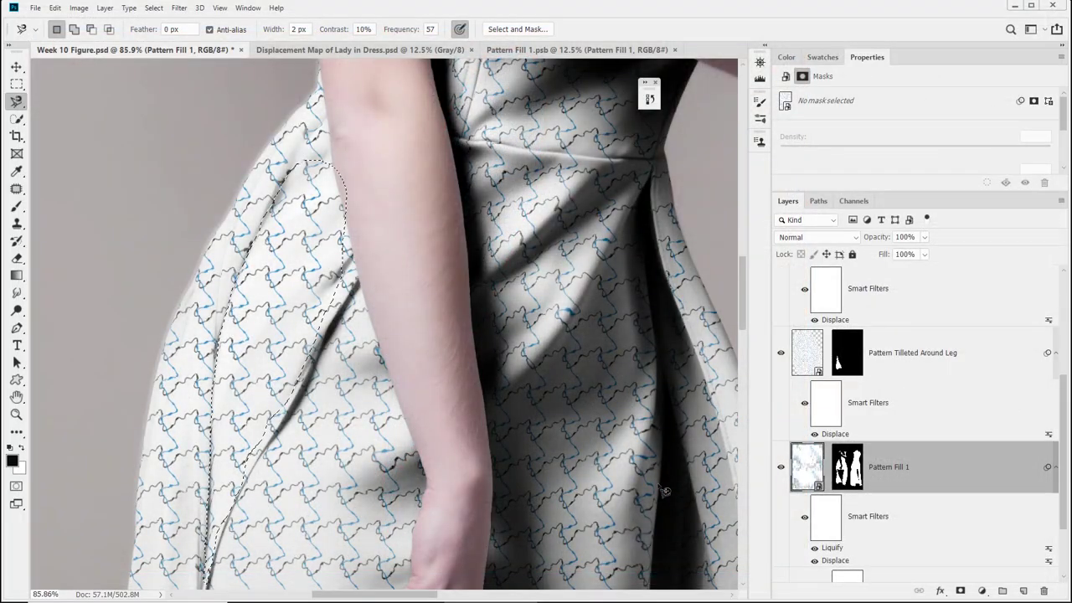
key(ctrl+d)
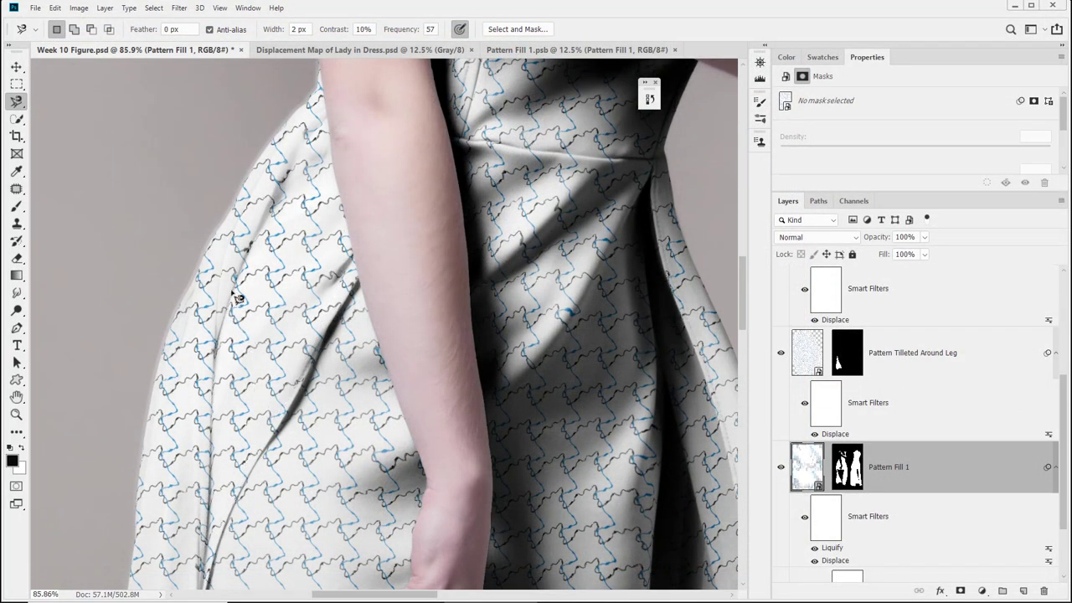
Examine the pattern across the front bodice, the shoulder and the back of the dress.
scroll(238, 298, up, 10)
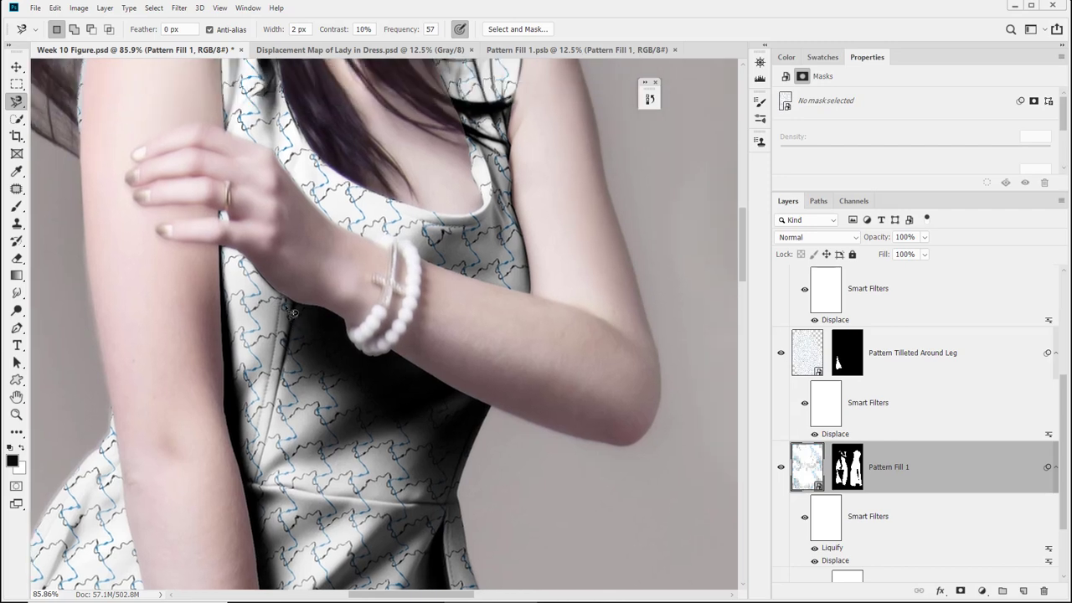
drag(303, 321, 30, 556)
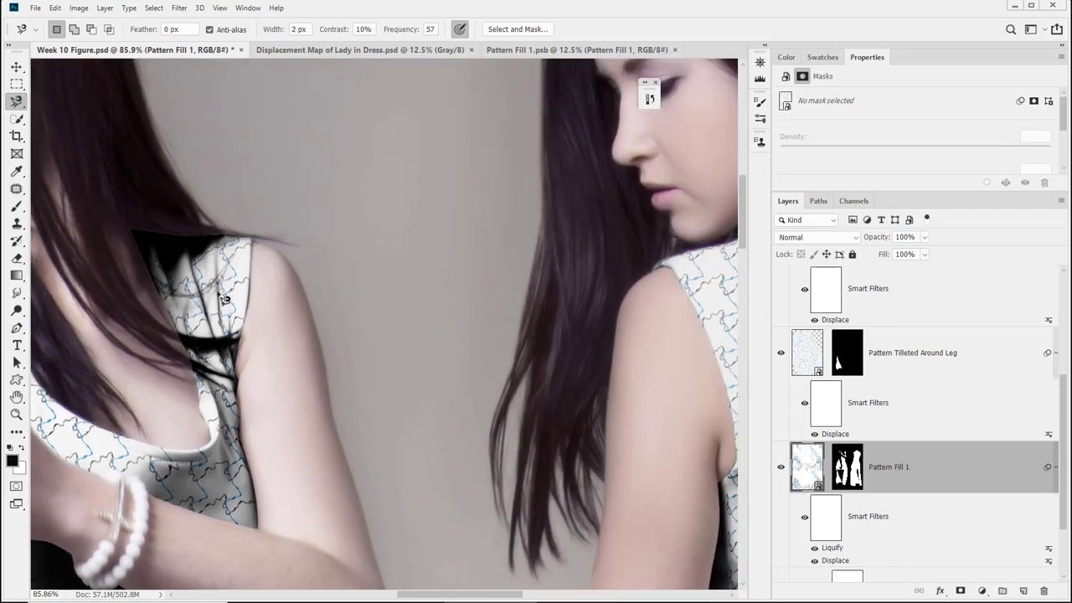
click(216, 252)
drag(418, 357, 143, 384)
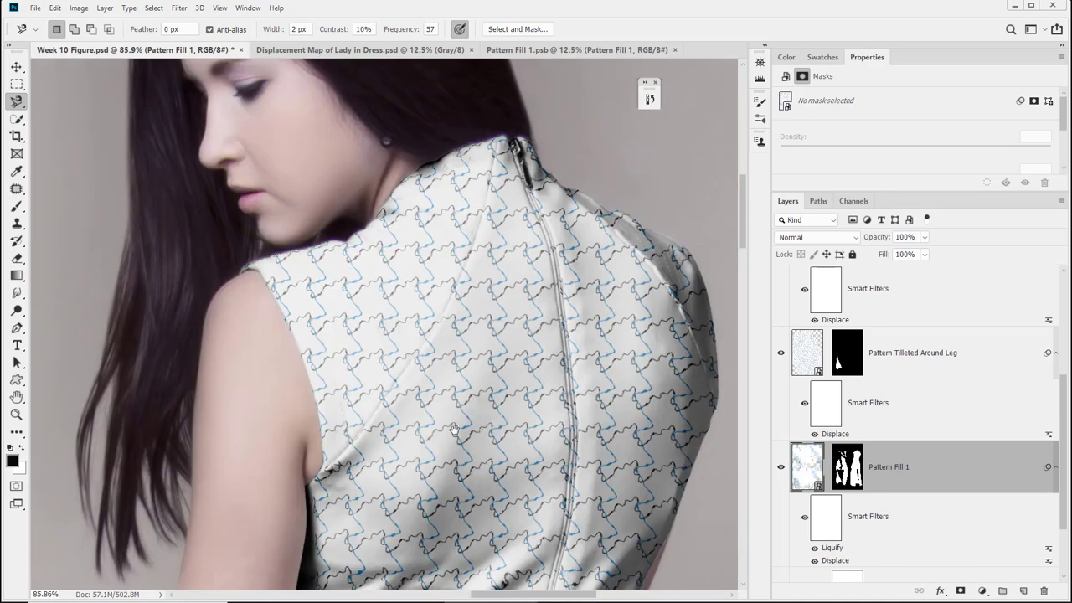
drag(454, 429, 766, 230)
drag(208, 500, 506, 188)
drag(352, 264, 360, 240)
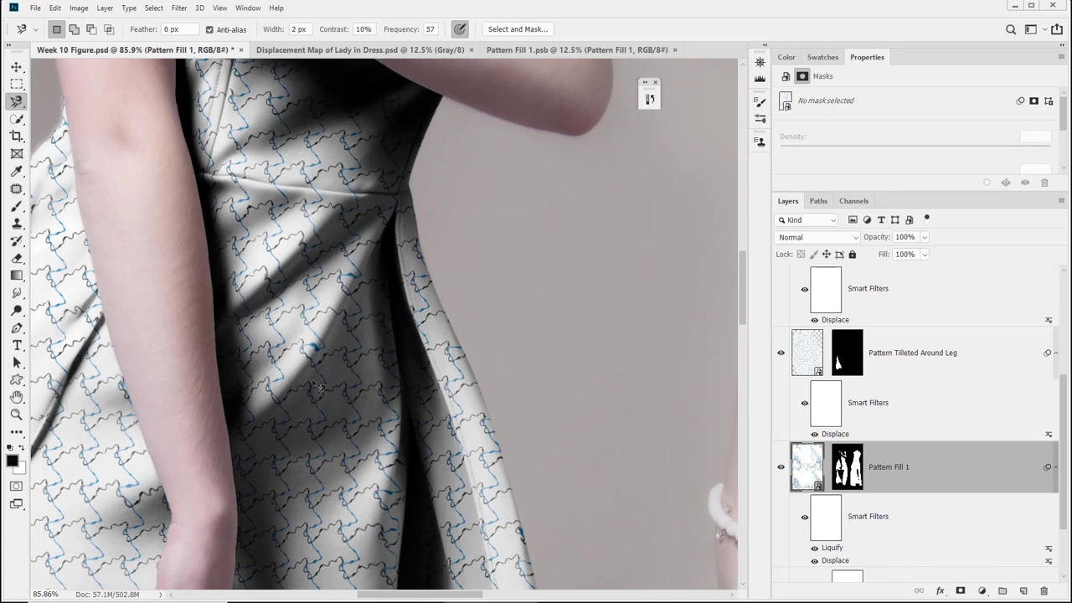
Select the shadowed skirt area beneath the diagonal waist fold with the Magnetic Lasso, extending the selection toward the hand and the pleat.
click(363, 260)
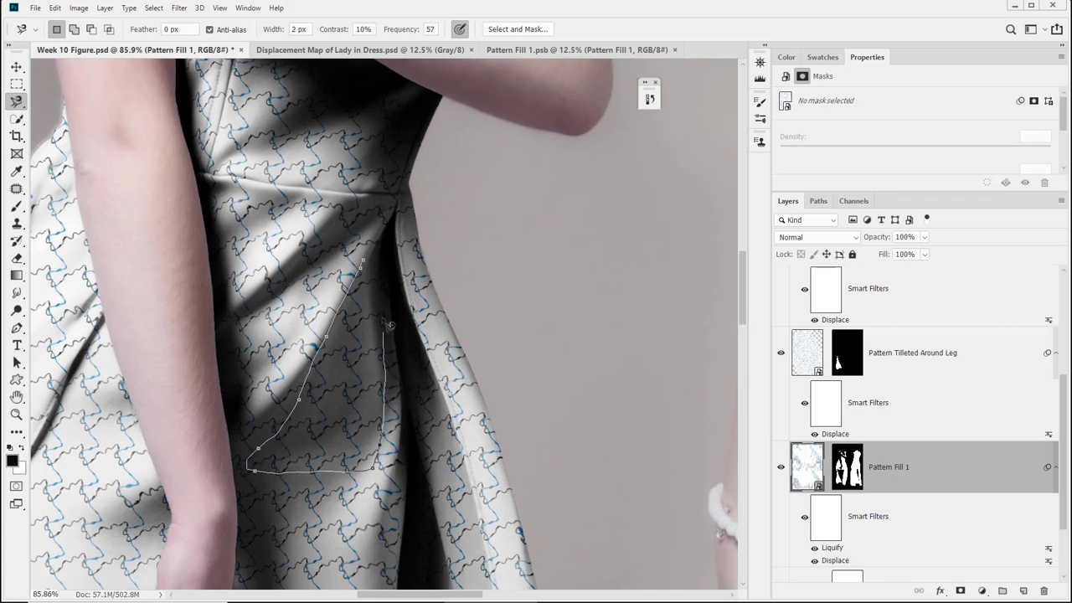
click(364, 261)
click(313, 347)
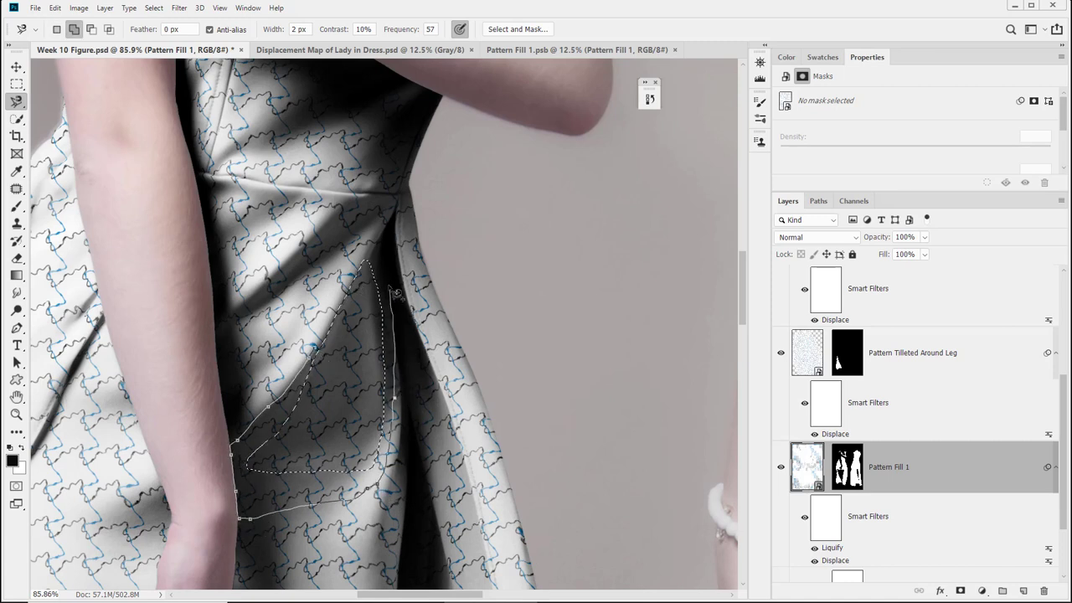
double_click(370, 258)
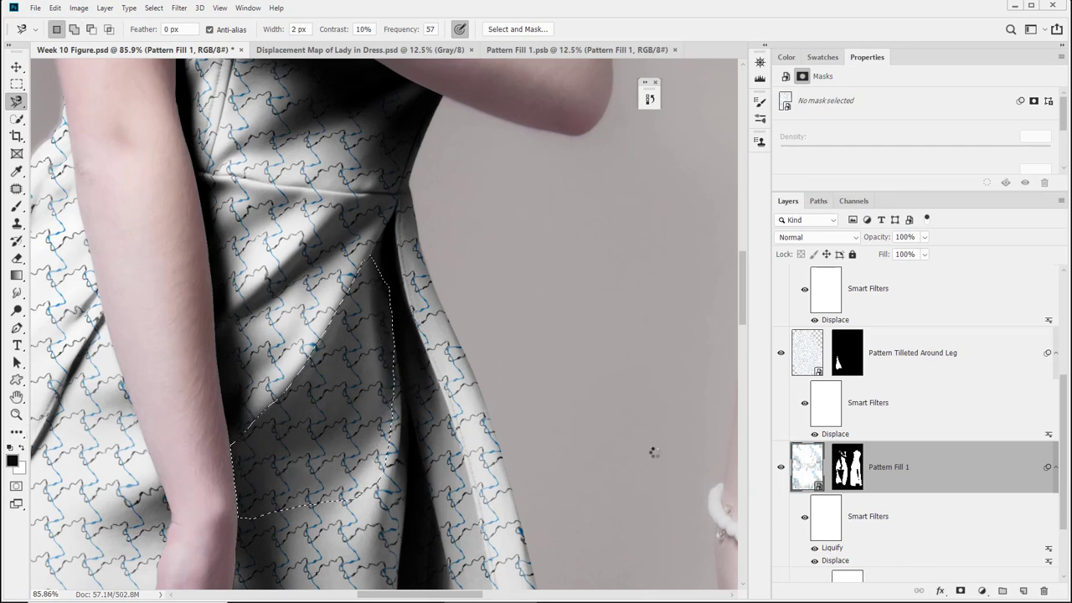
Reopen Pattern Fill 1's Liquify smart filter, shift the pattern in the selected shadowed area with the Forward Warp tool, and apply it.
double_click(871, 547)
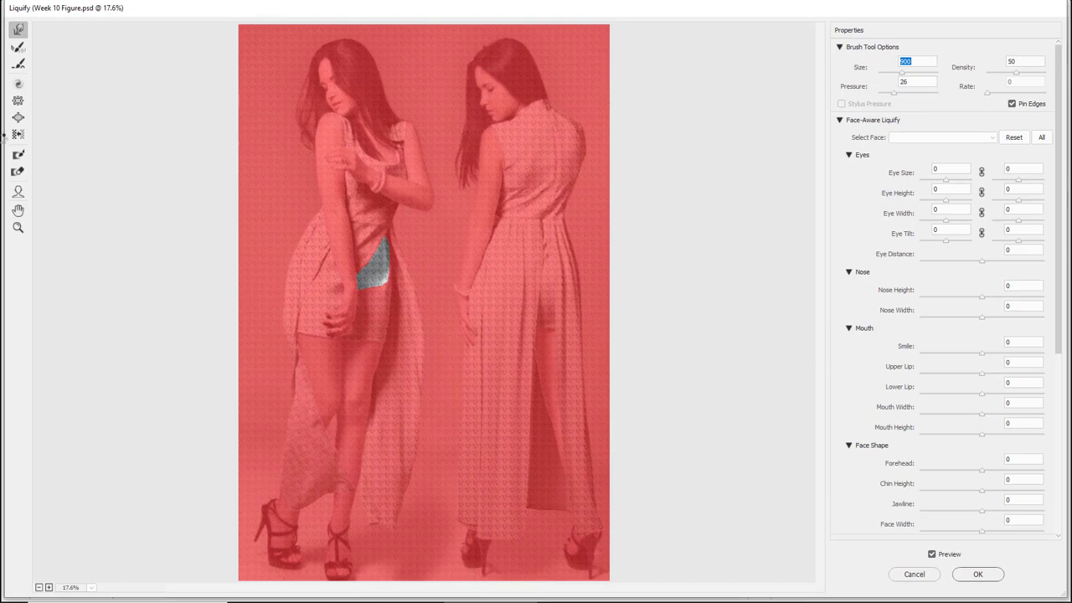
click(17, 227)
drag(459, 268, 500, 368)
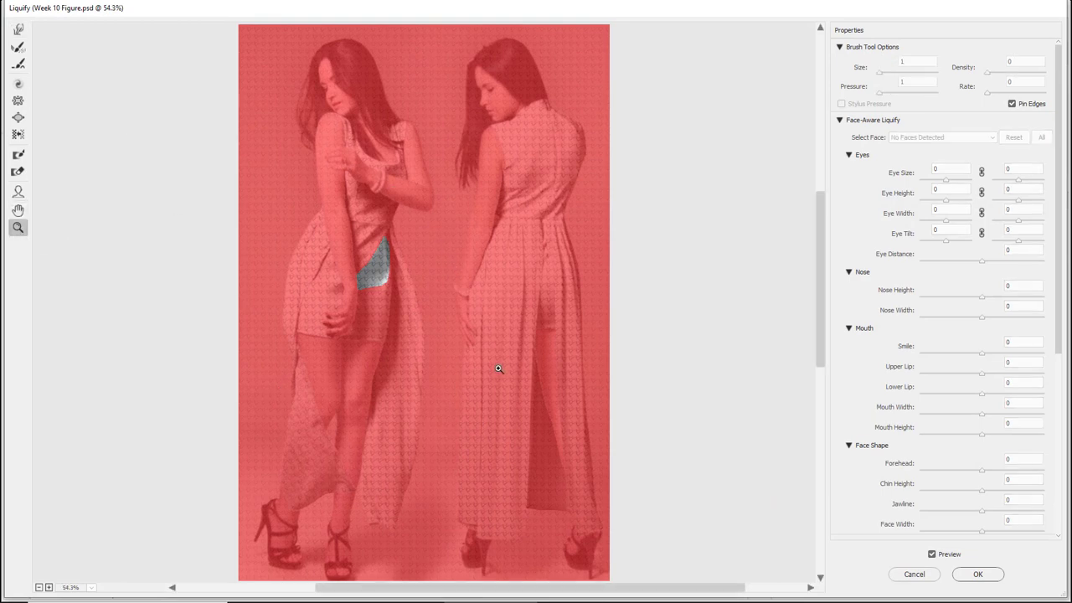
mouse_move(319, 308)
mouse_down()
mouse_move(371, 321)
mouse_move(483, 403)
mouse_up()
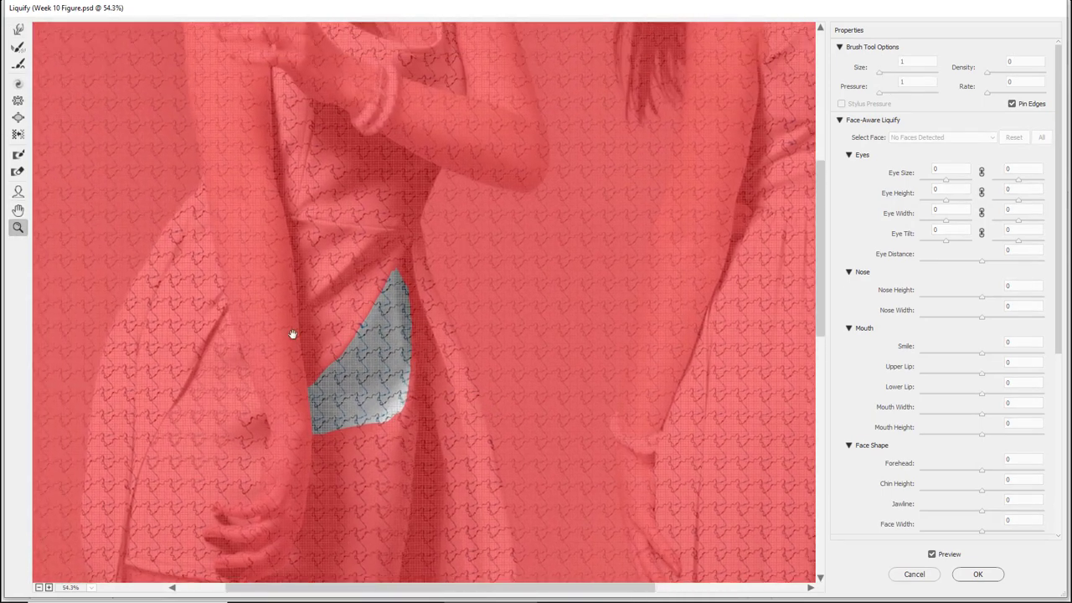
click(17, 29)
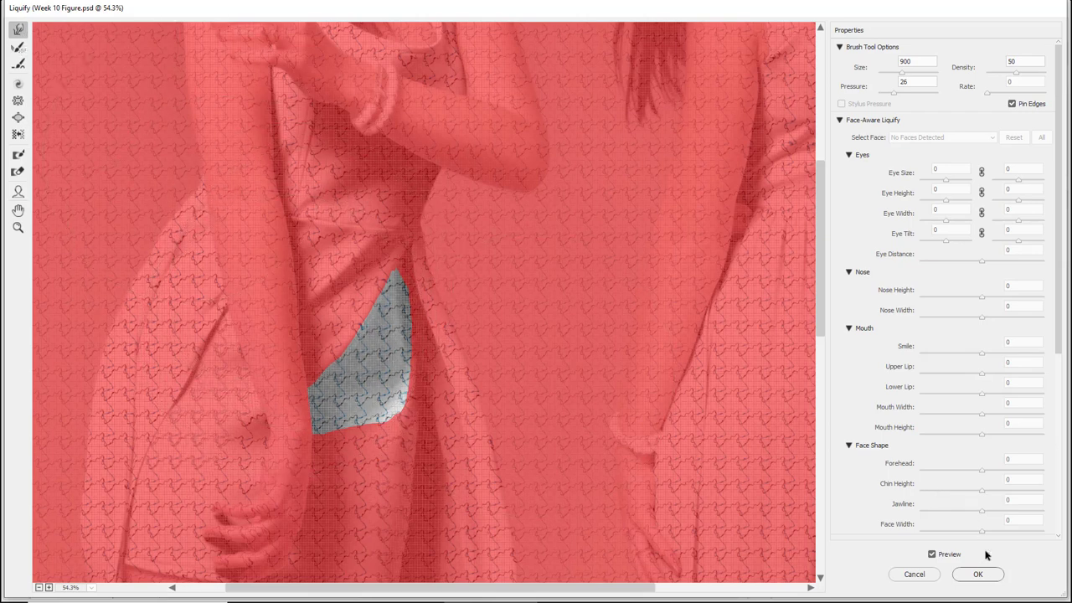
click(978, 574)
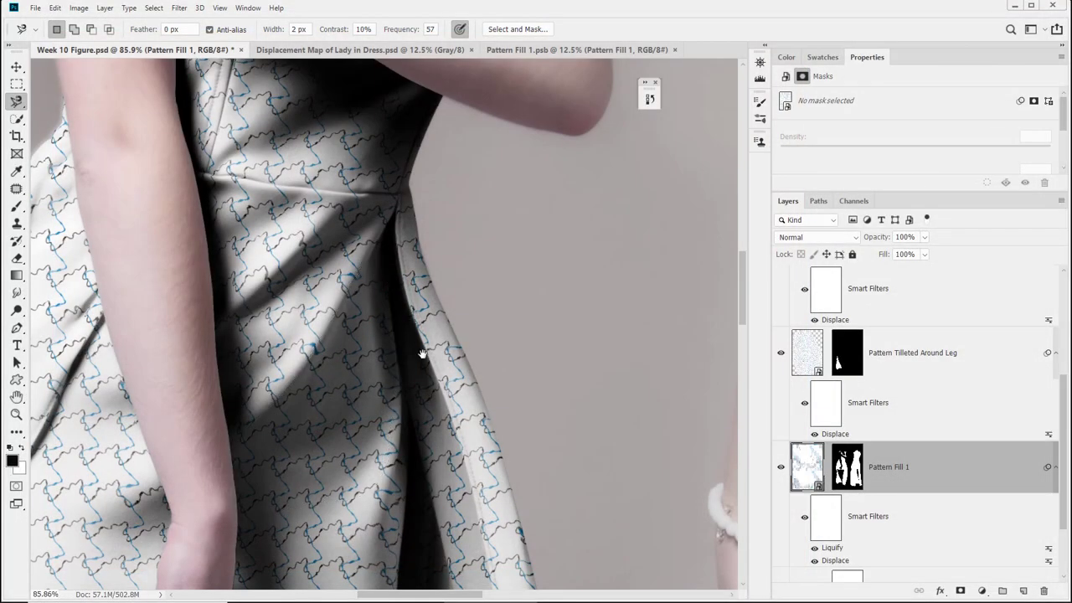
Select the small turned-up fold at the corner of the front figure's lower hem with the Magnetic Lasso, refining the selection's edge.
drag(421, 354, 437, 270)
scroll(304, 354, down, 6)
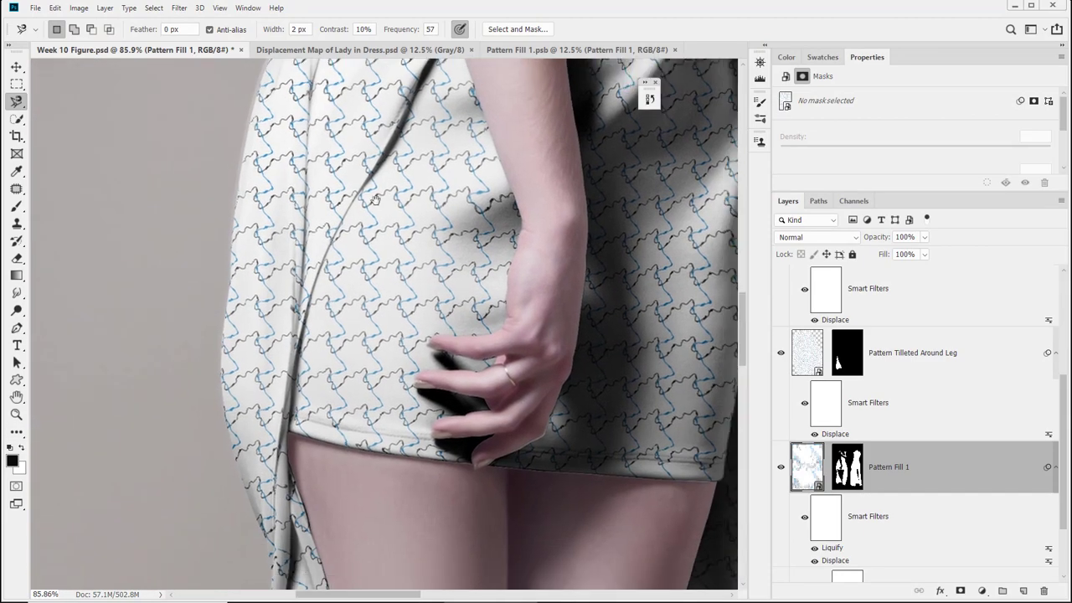
scroll(298, 279, down, 3)
scroll(298, 279, right, 3)
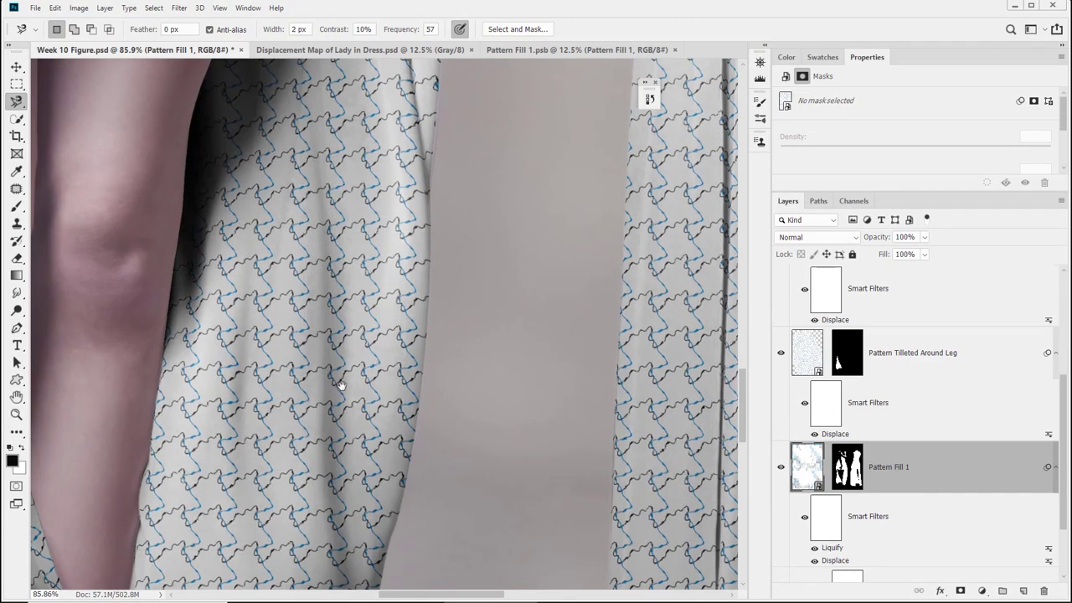
scroll(294, 273, down, 5)
scroll(251, 301, left, 3)
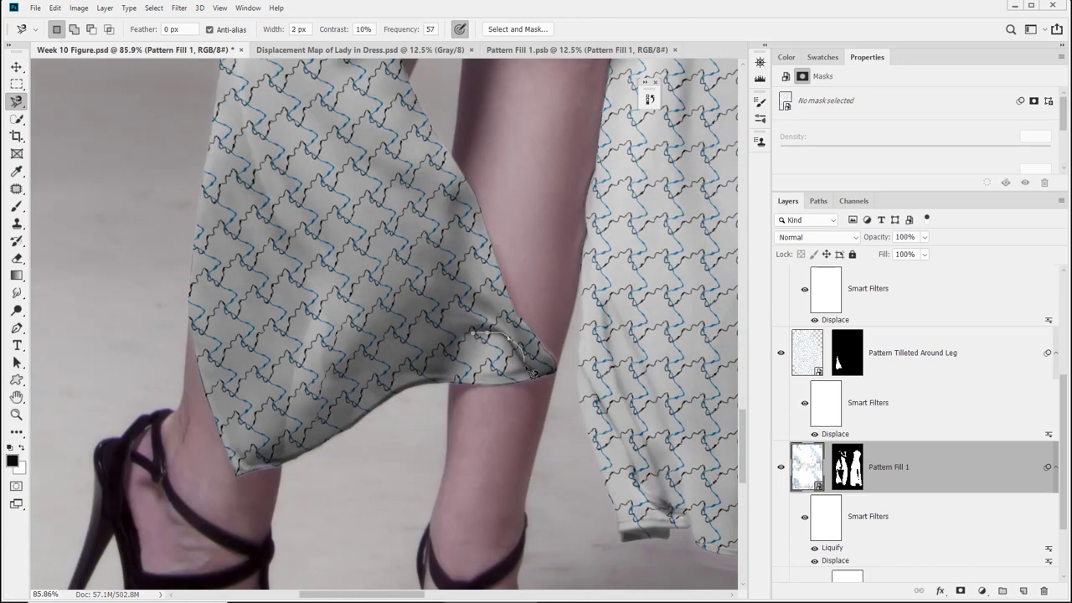
double_click(426, 373)
click(533, 339)
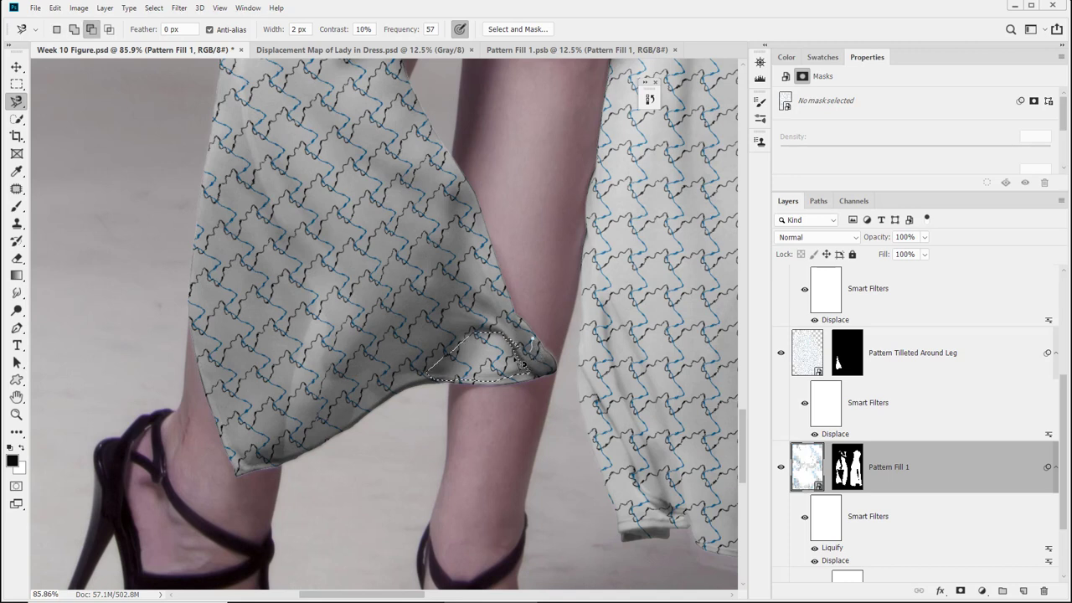
click(530, 339)
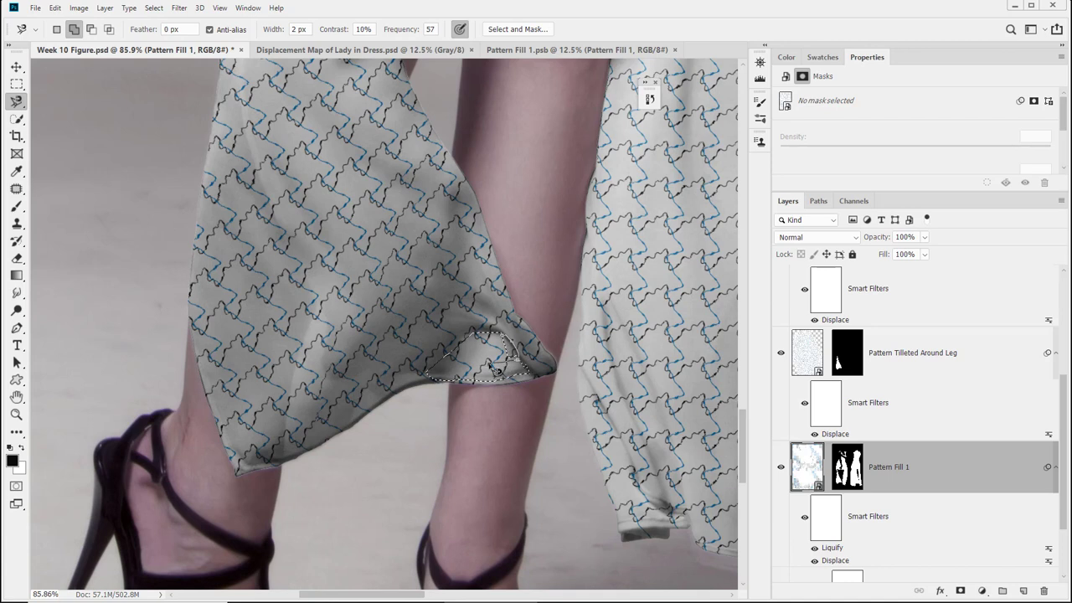
double_click(490, 365)
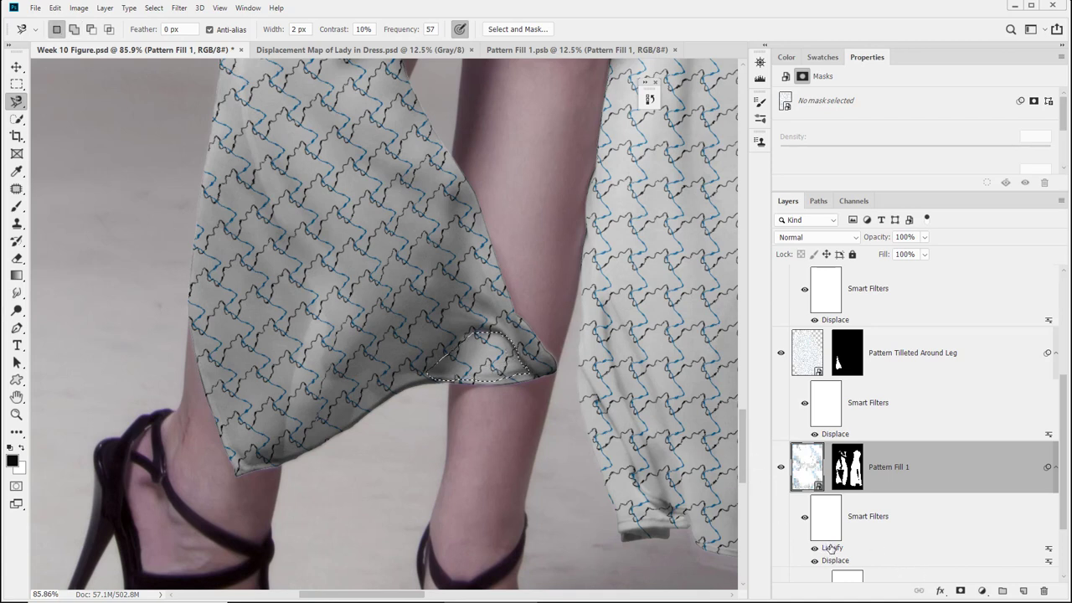
Reopen Pattern Fill 1's Liquify filter, warp the pattern in the selected hem fold with Forward Warp at size 300, apply it, and deselect.
key(ctrl+shift+x)
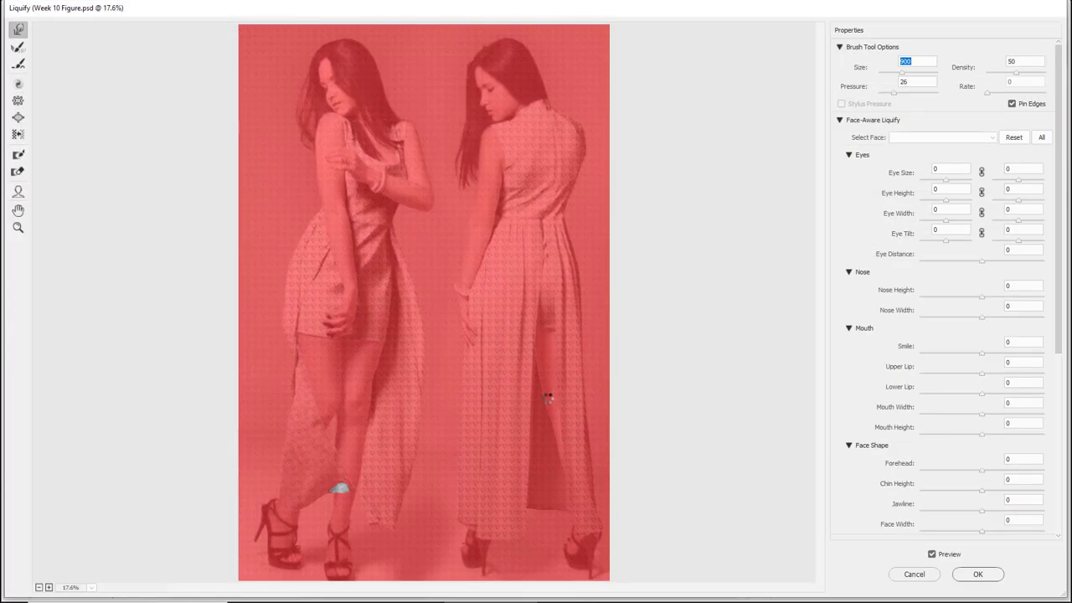
key(z)
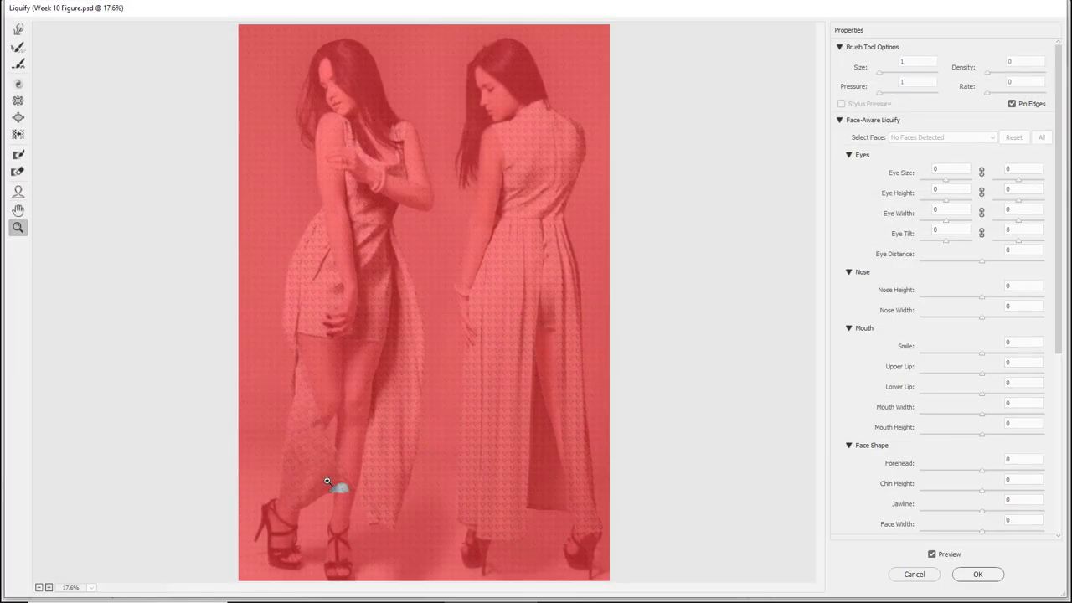
drag(327, 481, 386, 509)
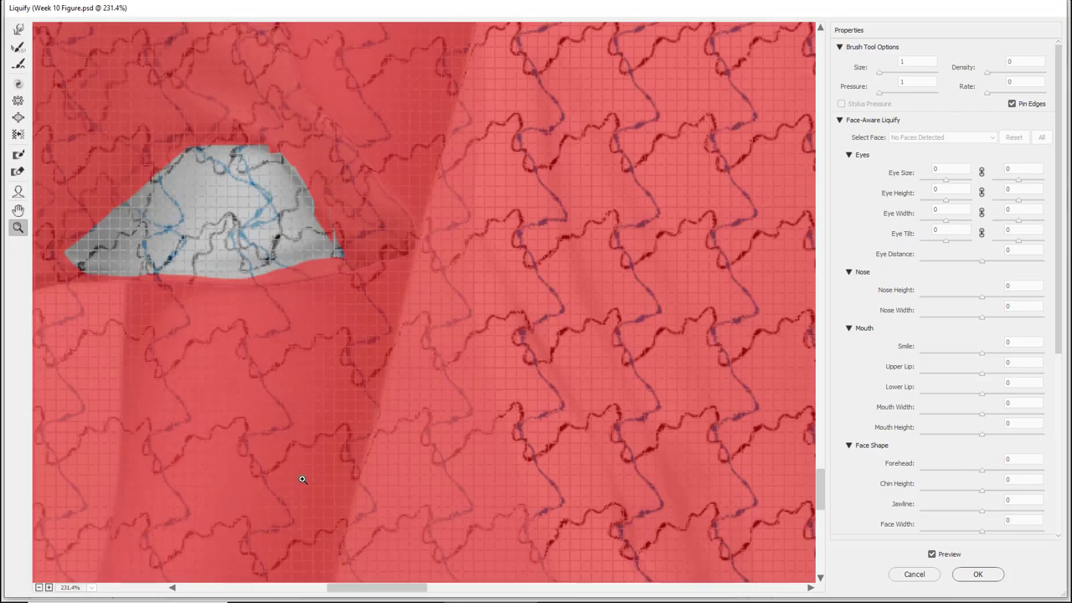
drag(218, 378, 357, 438)
drag(244, 261, 276, 307)
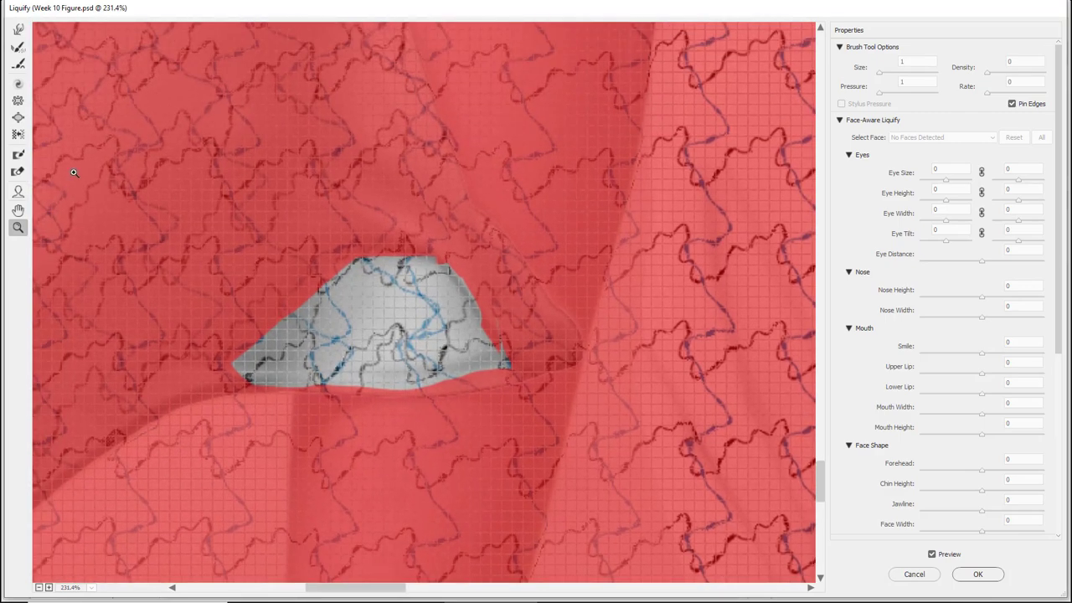
click(19, 30)
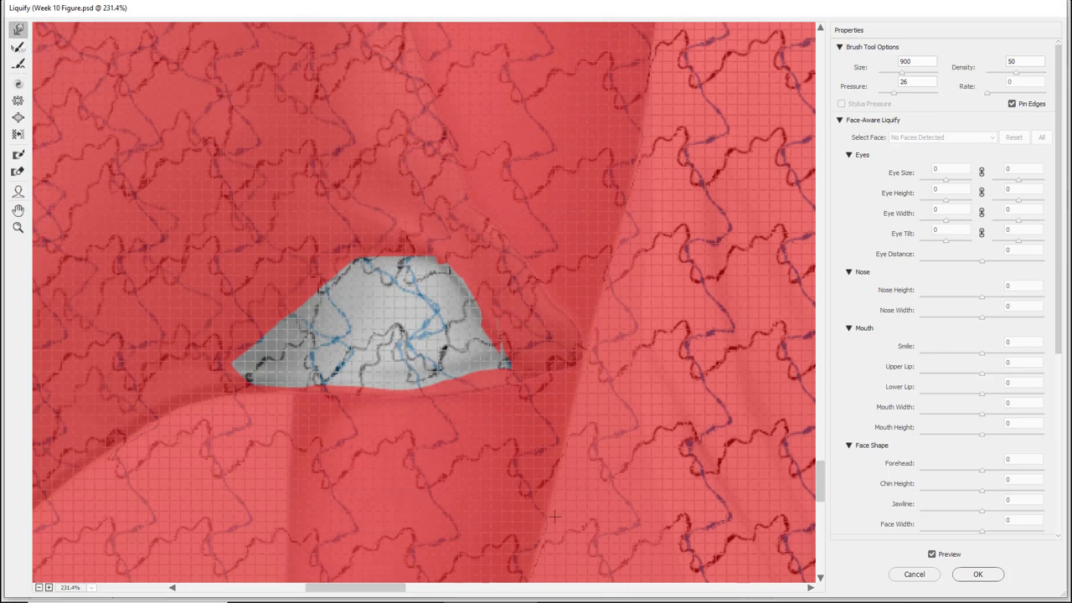
key(bracketleft)
key(bracketleft)
key(bracketleft)
key(bracketleft)
key(bracketleft)
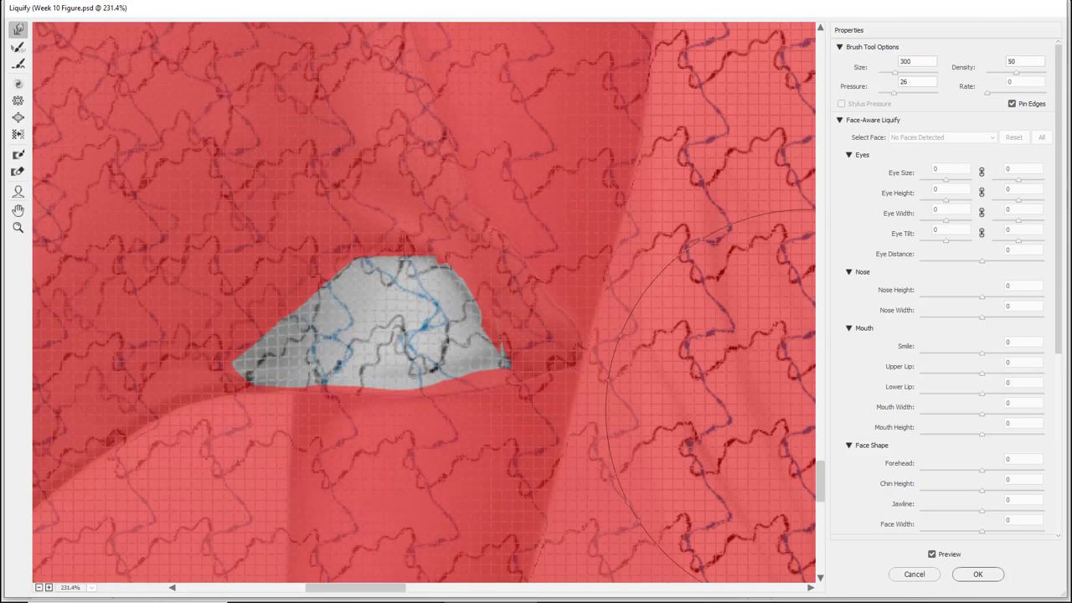
click(980, 576)
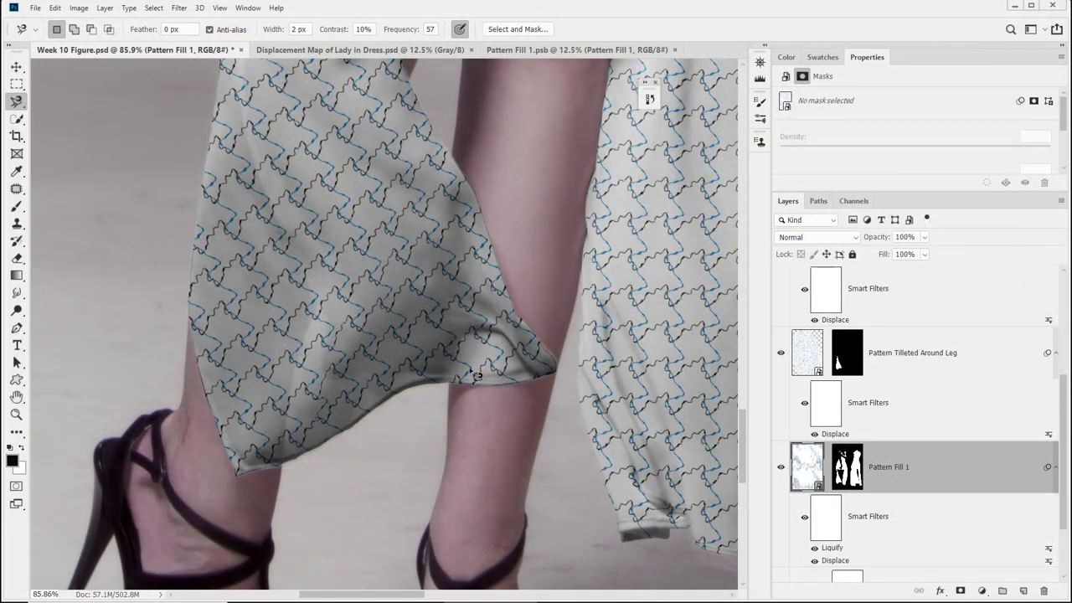
Select the narrow strip of fabric along the armhole of the dress seen from the back, from shoulder to underarm, with the Magnetic Lasso.
drag(355, 434, 445, 477)
drag(456, 109, 490, 465)
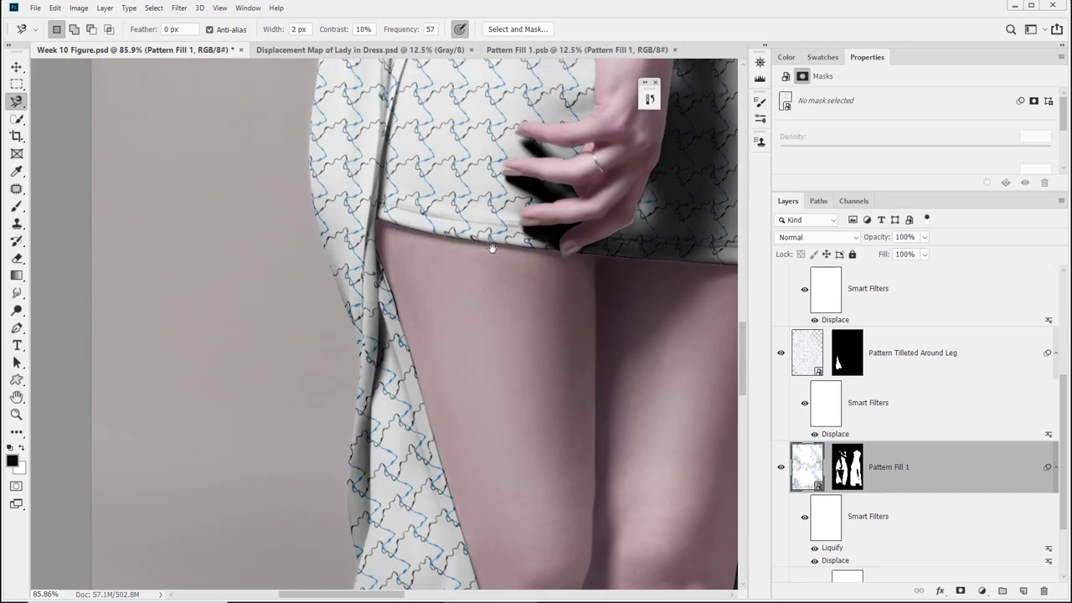
drag(526, 92, 470, 487)
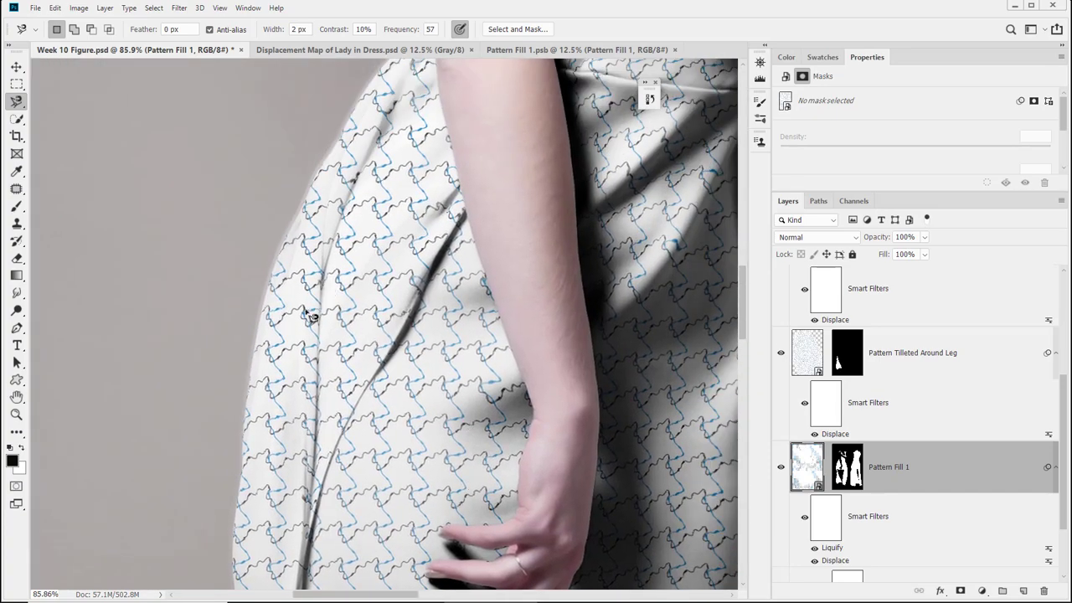
drag(361, 209, 254, 373)
drag(587, 132, 474, 485)
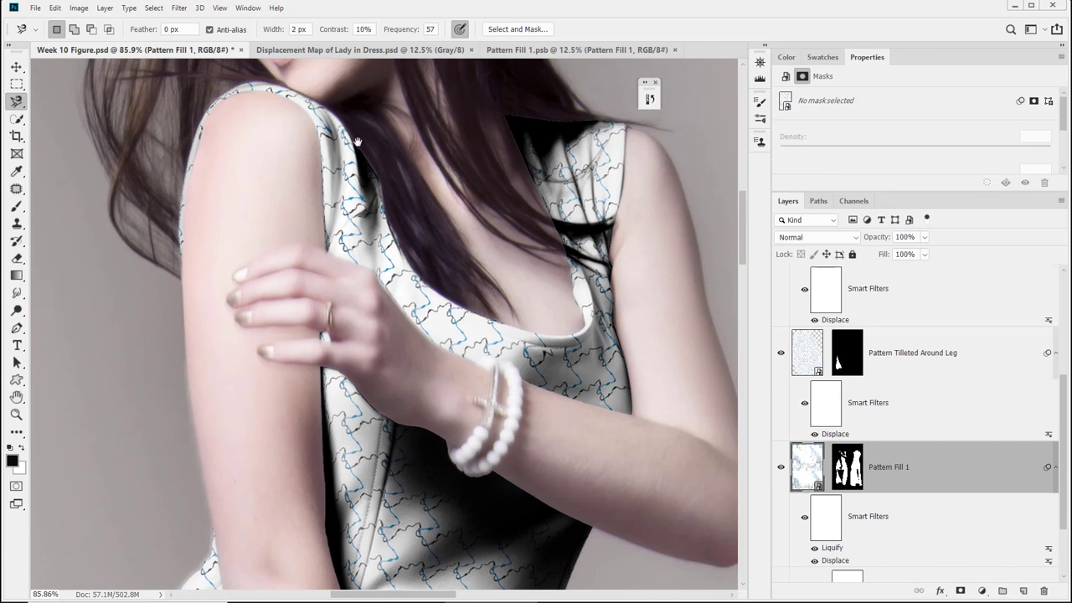
drag(356, 142, 334, 231)
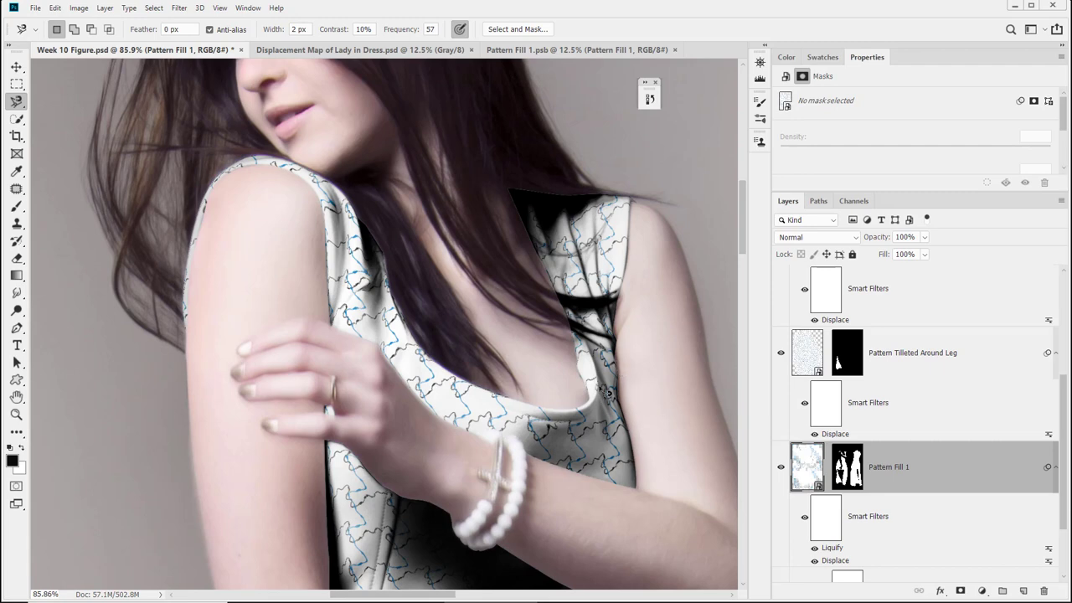
drag(651, 378, 284, 371)
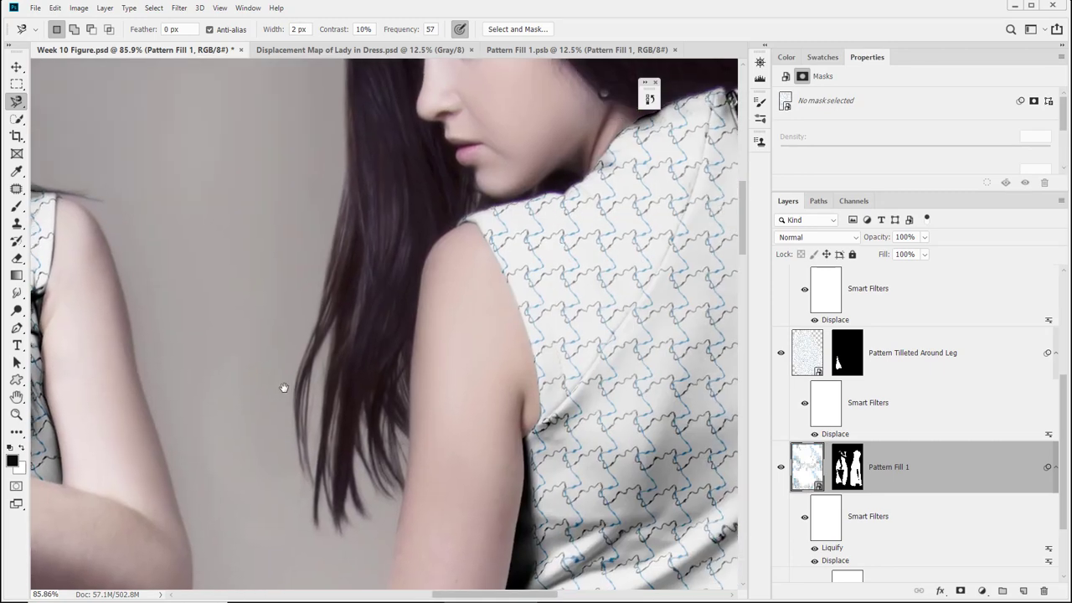
drag(411, 400, 342, 437)
click(361, 290)
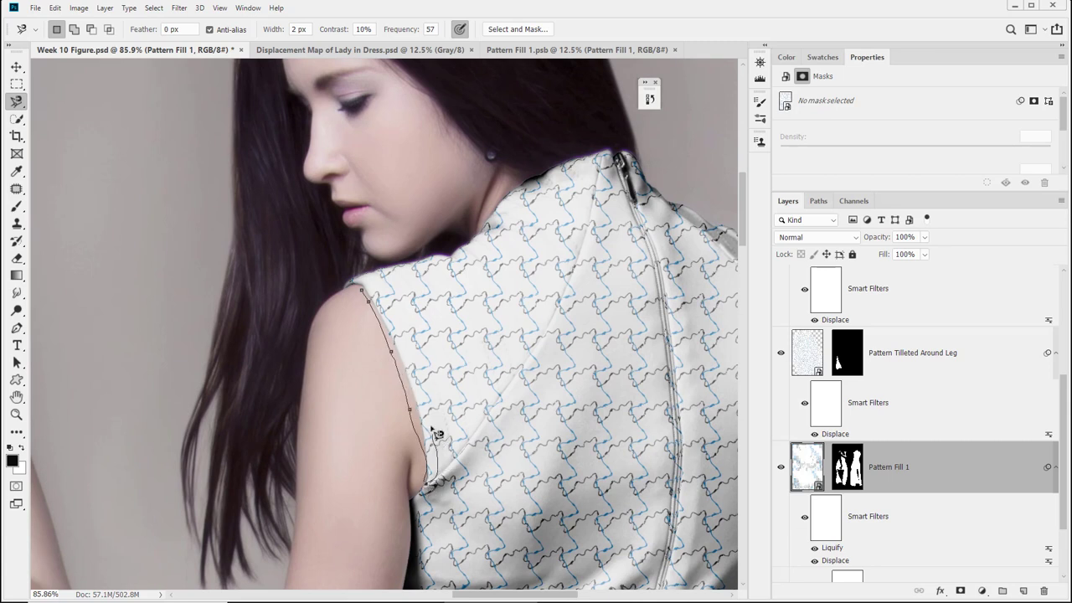
click(354, 277)
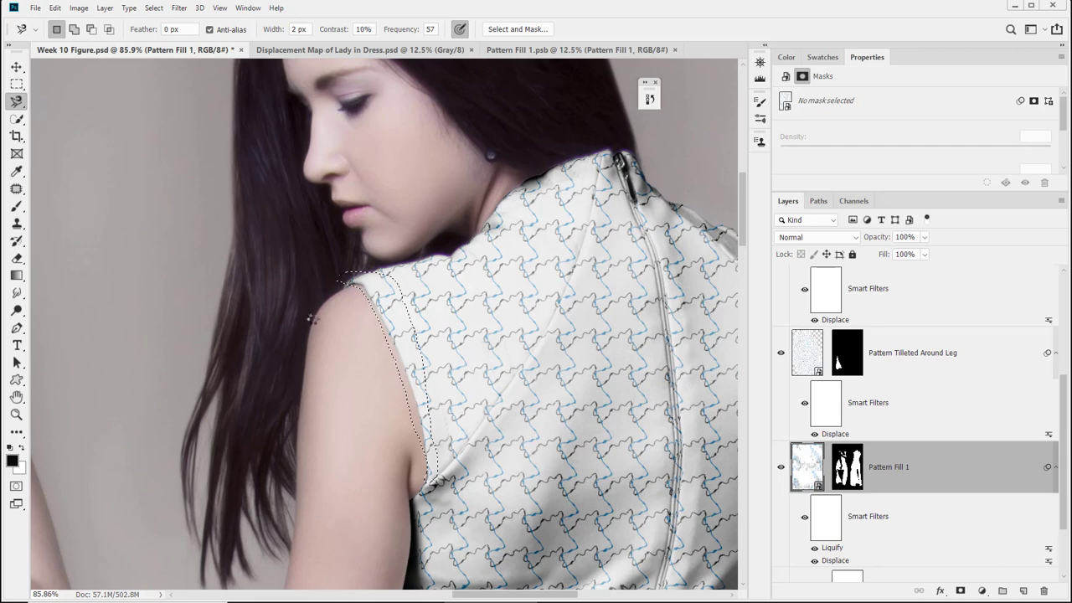
Reopen Pattern Fill 1's Liquify filter, shift the pattern in the armhole strip with Forward Warp at size 700, apply it, and deselect.
key(ctrl+shift+x)
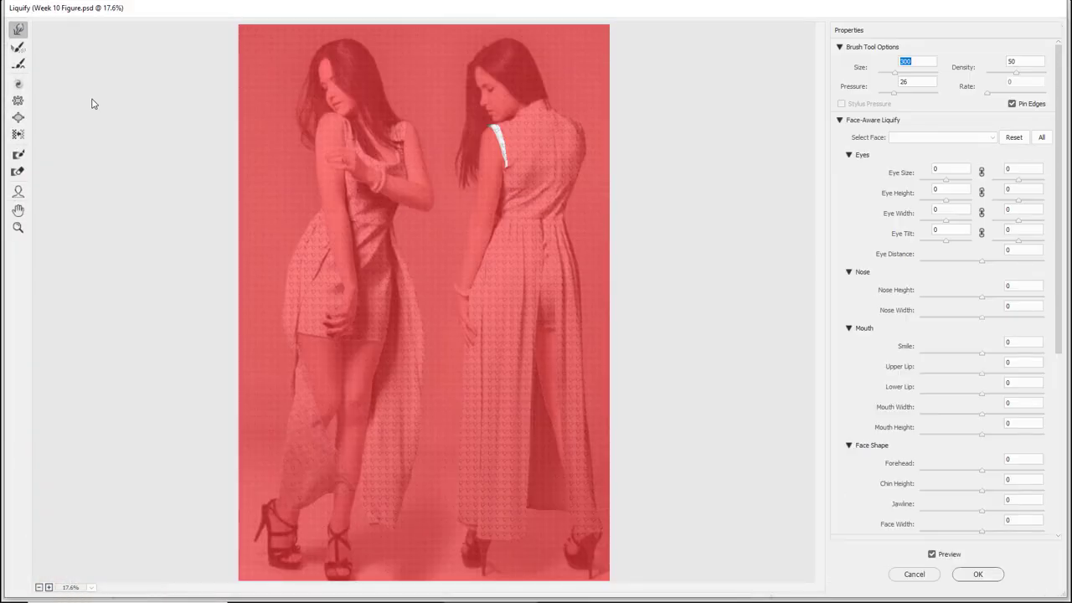
key(z)
click(509, 191)
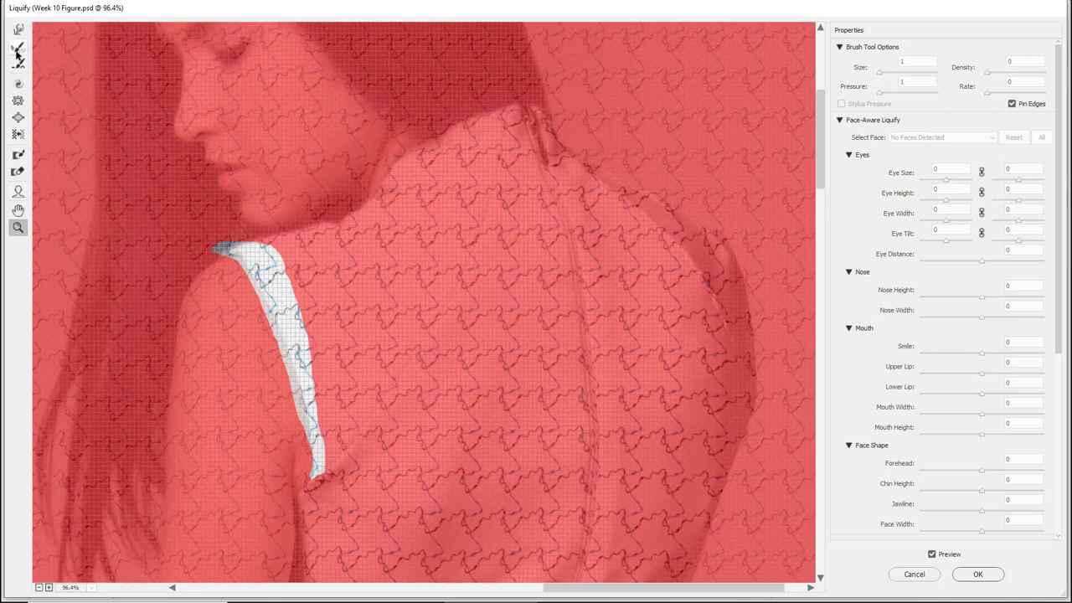
click(17, 30)
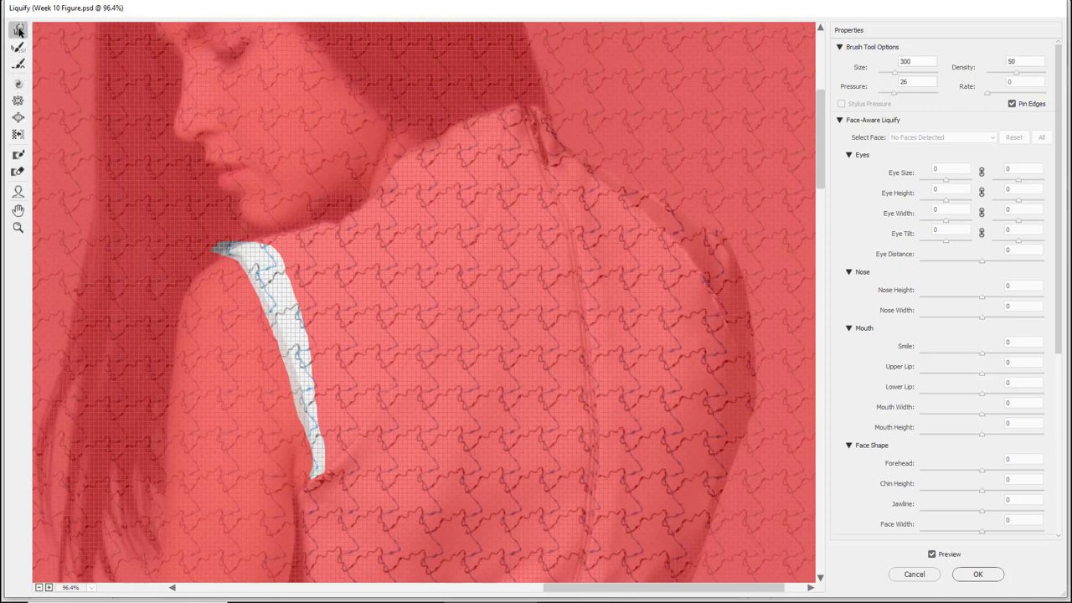
key(bracketright)
key(bracketright)
key(bracketright)
key(bracketright)
key(bracketright)
key(bracketright)
key(bracketright)
key(bracketright)
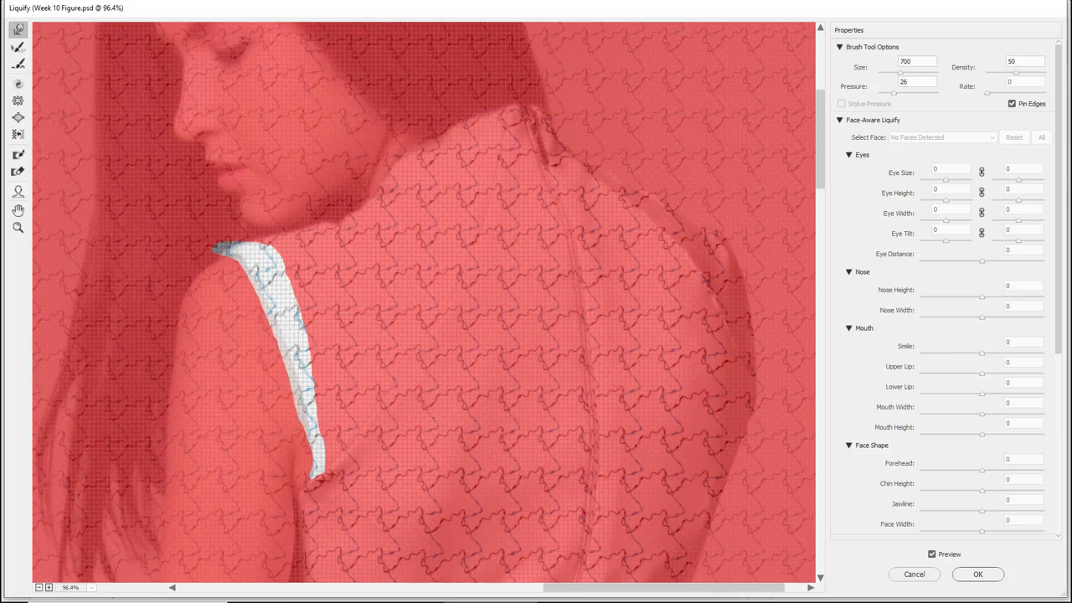
click(993, 574)
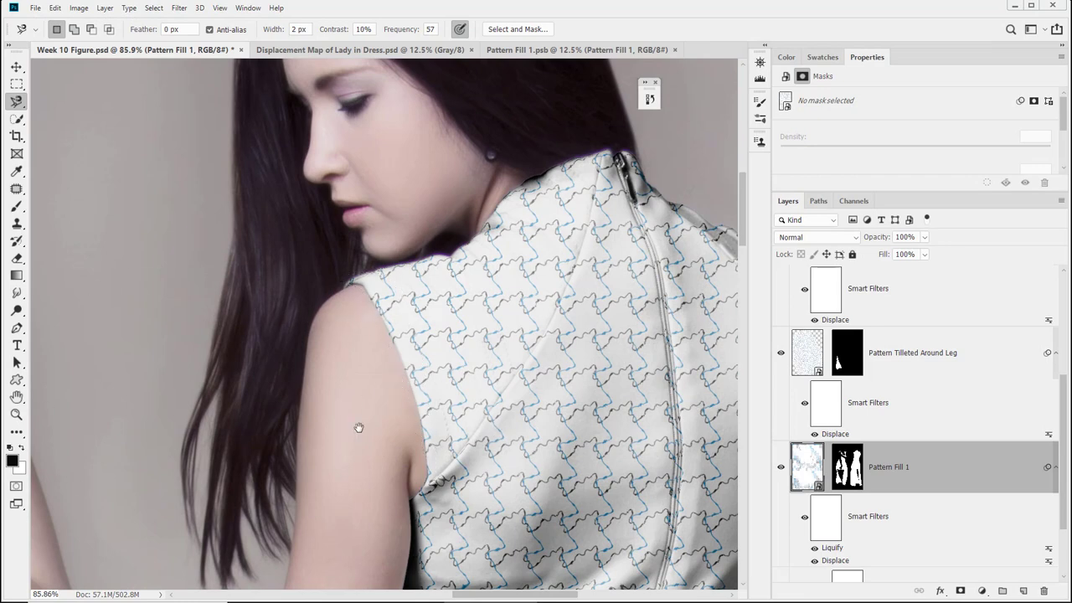
Check the pattern across both figures and save the Week 10 Figure.psd document.
drag(354, 382, 495, 395)
drag(303, 415, 374, 231)
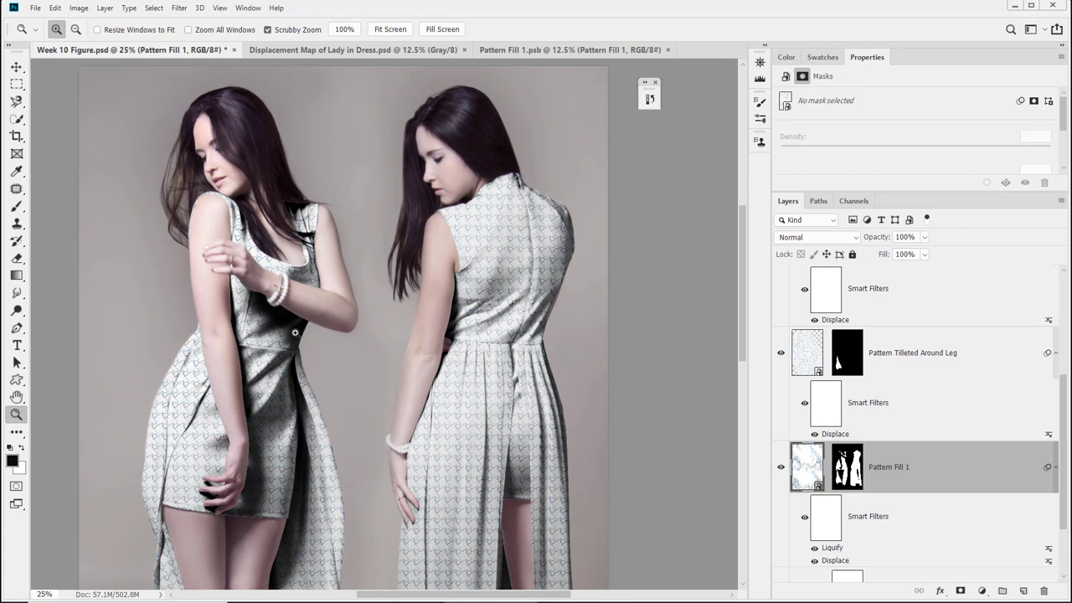
key(ctrl+s)
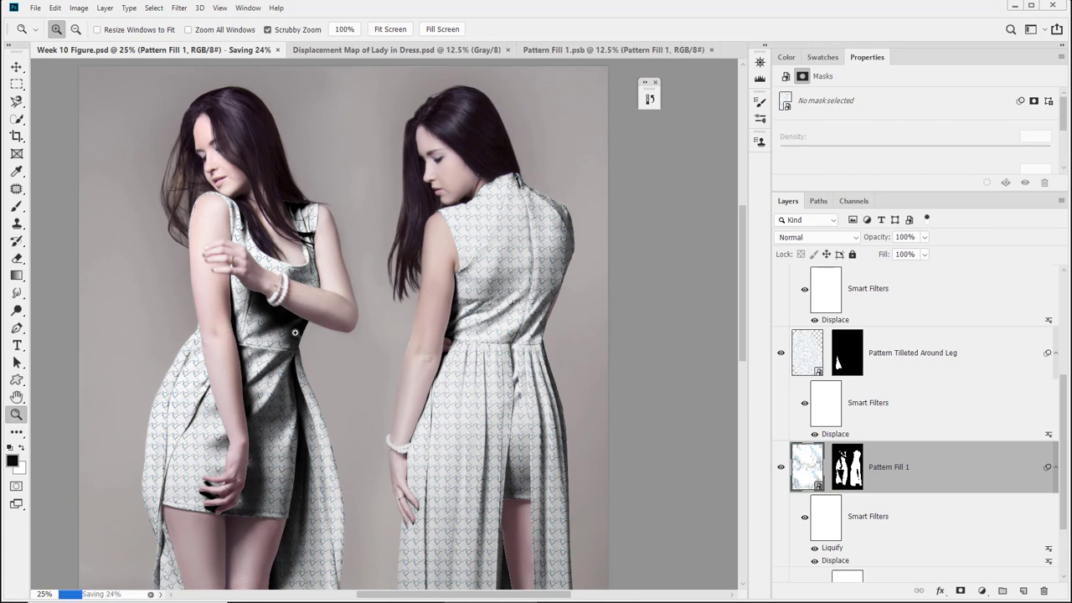